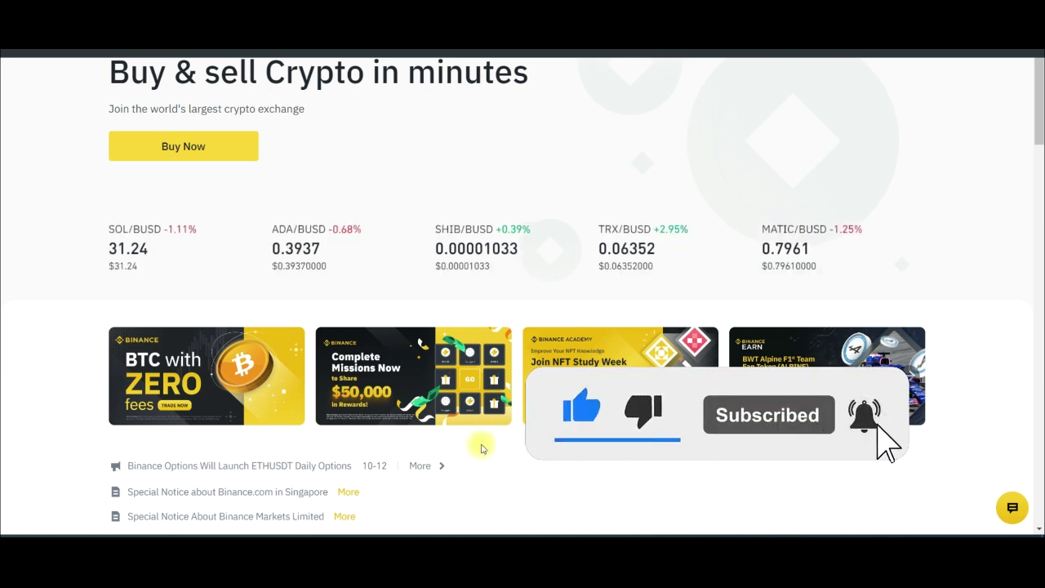
# Open the Dual Investment page from the Earn products and go to its asset selection section.
pyautogui.scroll(2, 327, 323)
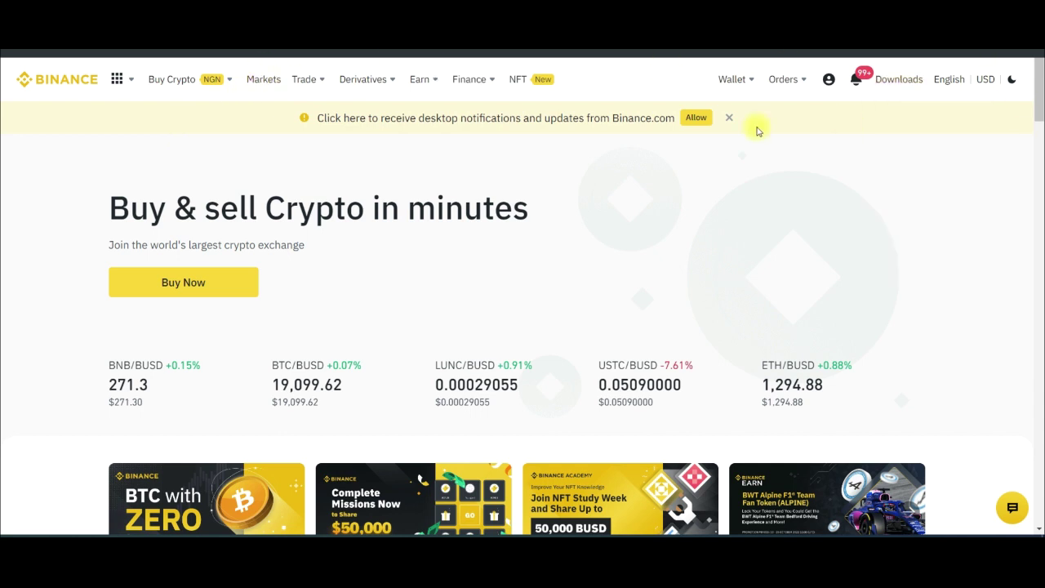
pyautogui.moveTo(427, 80)
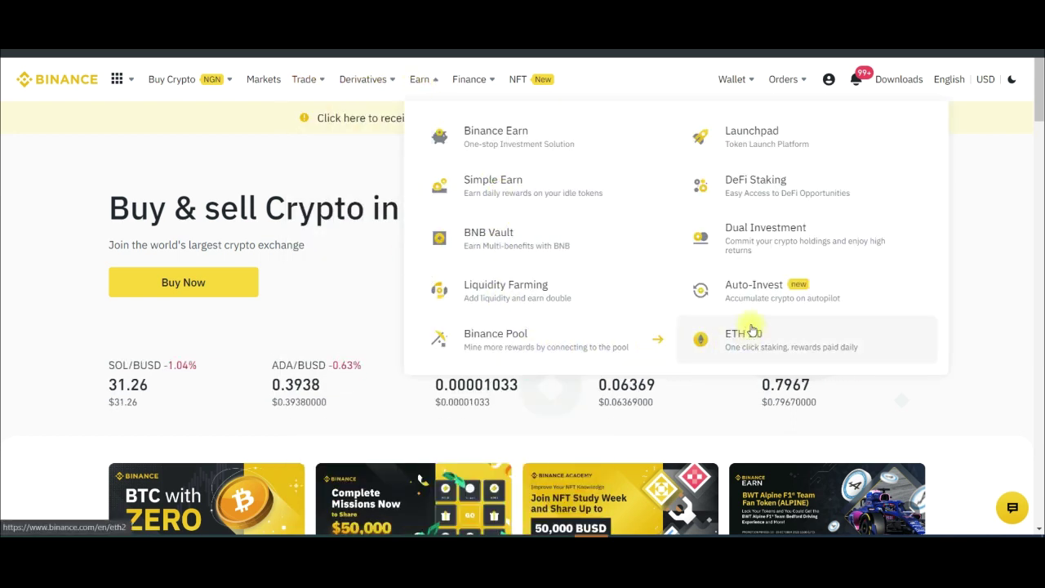
pyautogui.click(758, 232)
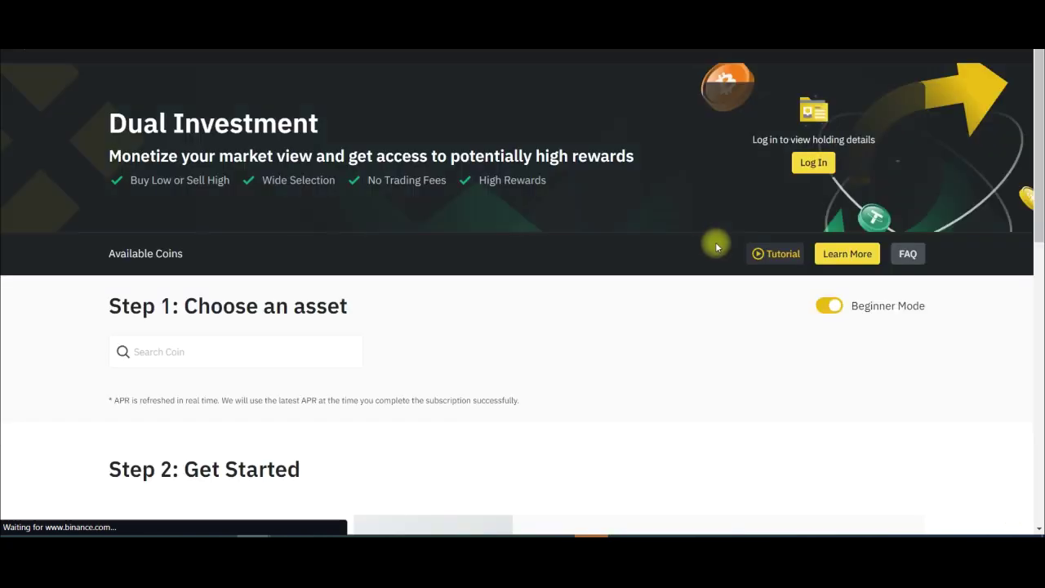
pyautogui.click(317, 352)
pyautogui.scroll(-1, 317, 327)
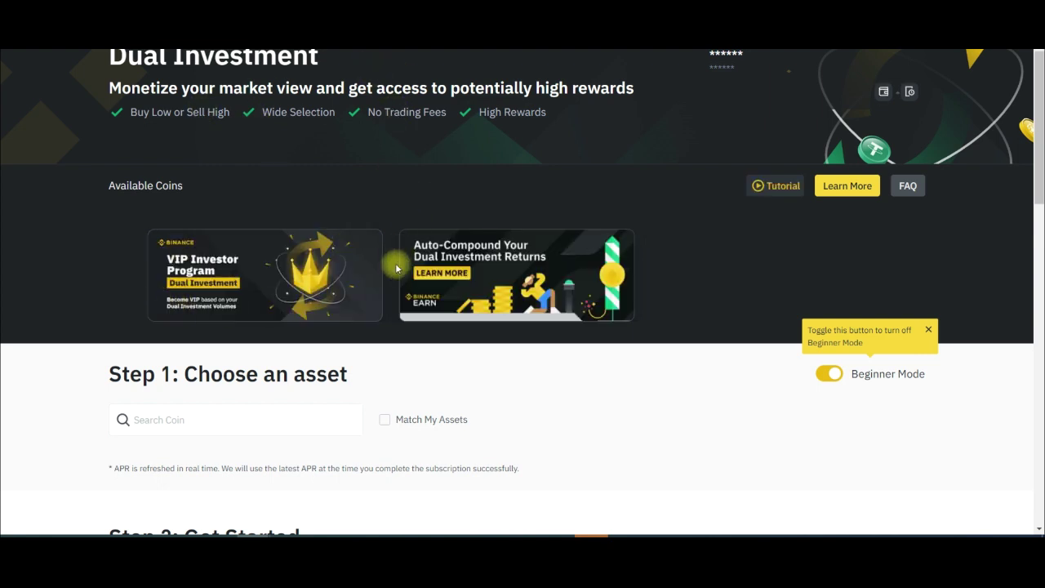
pyautogui.scroll(-1, 395, 263)
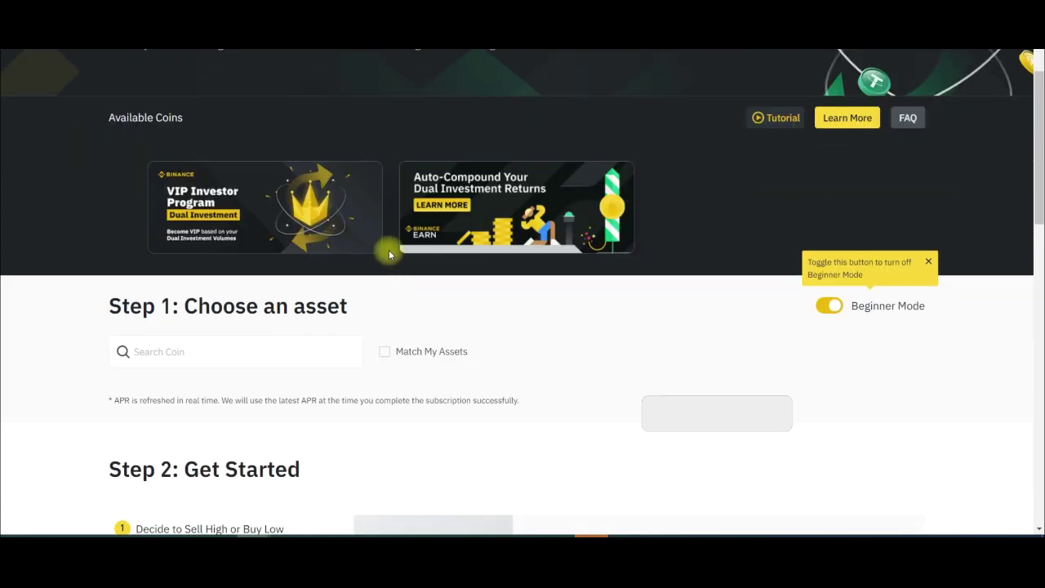
# Turn off Beginner Mode and review the target prices, APRs and settlement dates offered for selling BTC high.
pyautogui.click(829, 306)
pyautogui.scroll(-1, 637, 364)
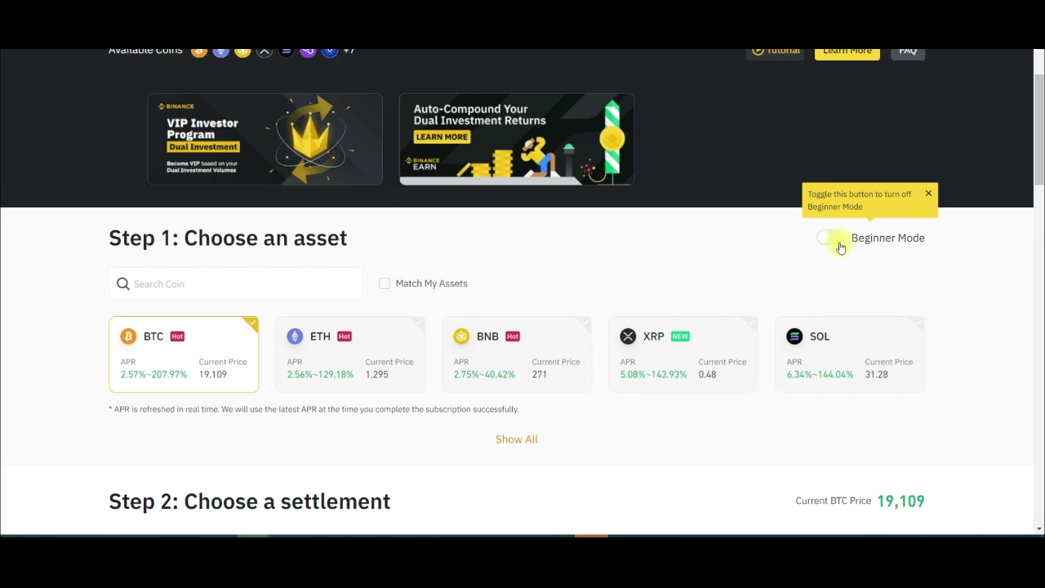
pyautogui.scroll(-2, 776, 299)
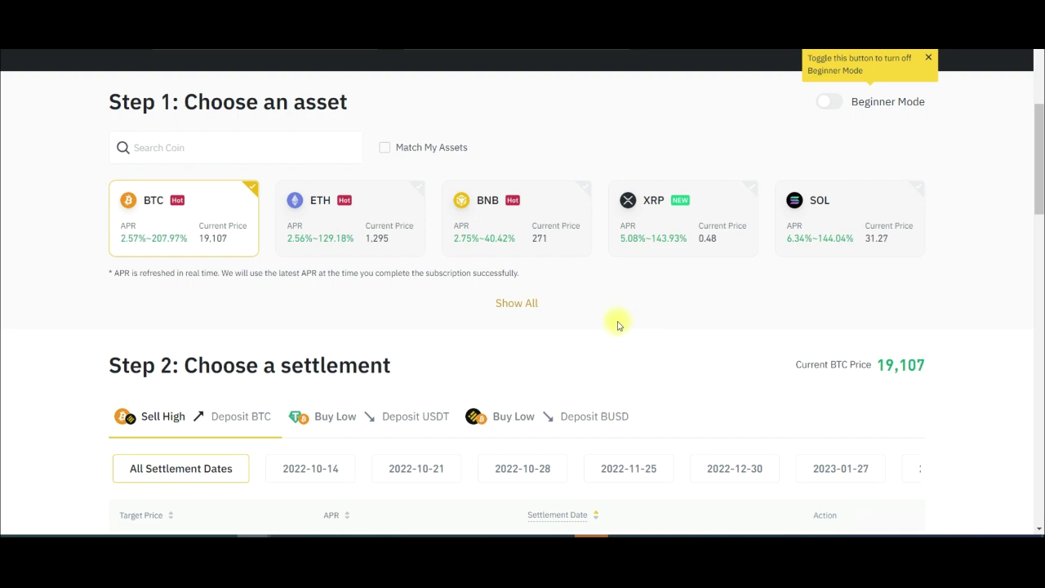
pyautogui.scroll(-2, 572, 327)
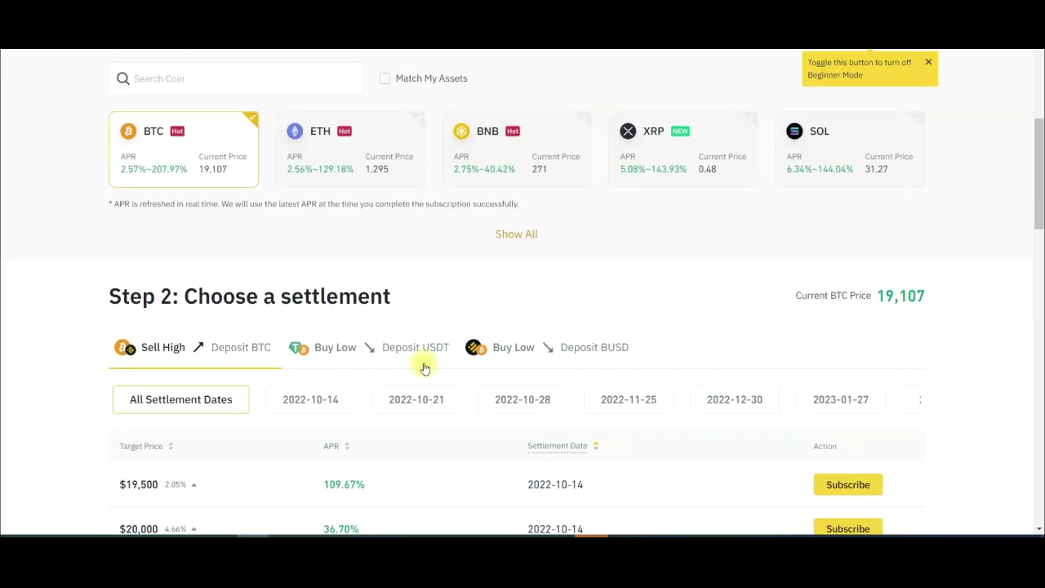
pyautogui.scroll(5, 448, 273)
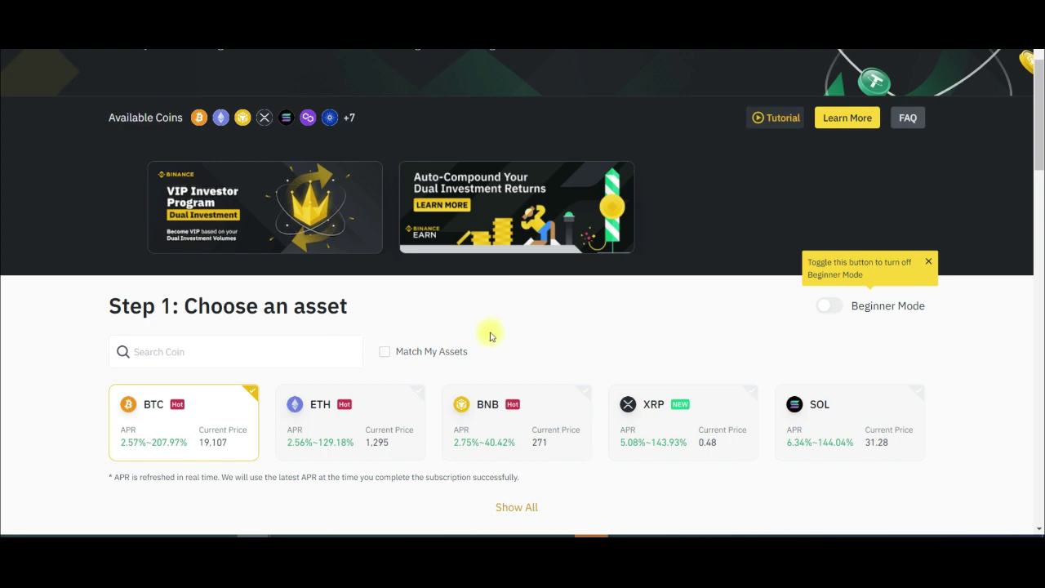
pyautogui.scroll(-2, 490, 335)
pyautogui.scroll(-3, 493, 337)
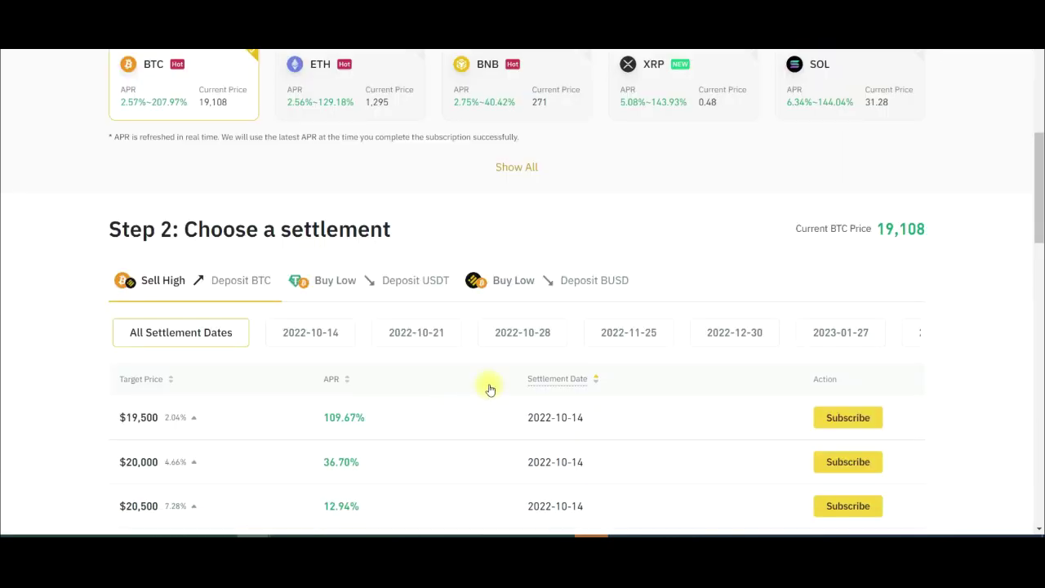
pyautogui.scroll(-1, 490, 389)
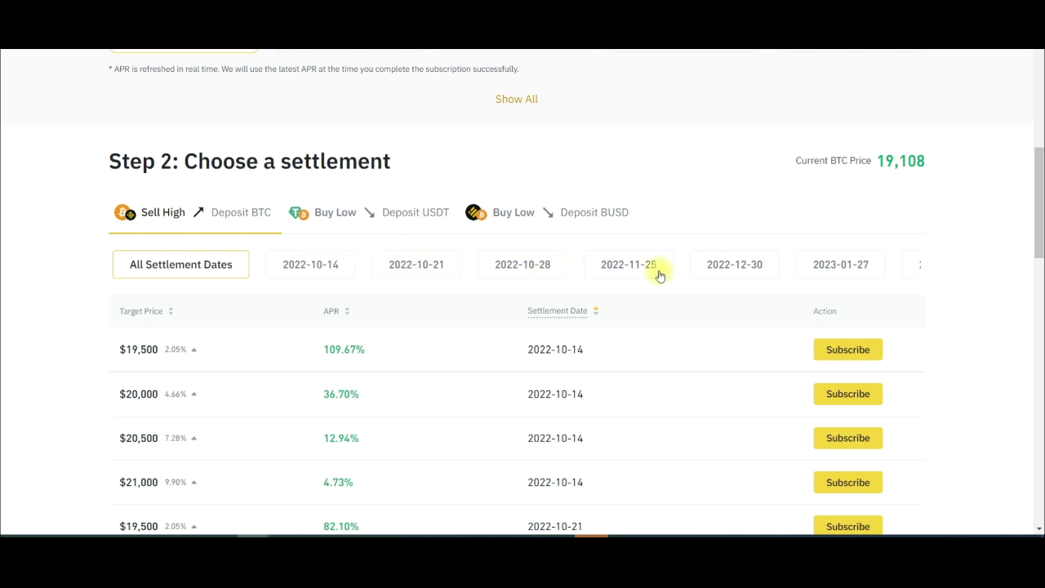
pyautogui.scroll(5, 694, 311)
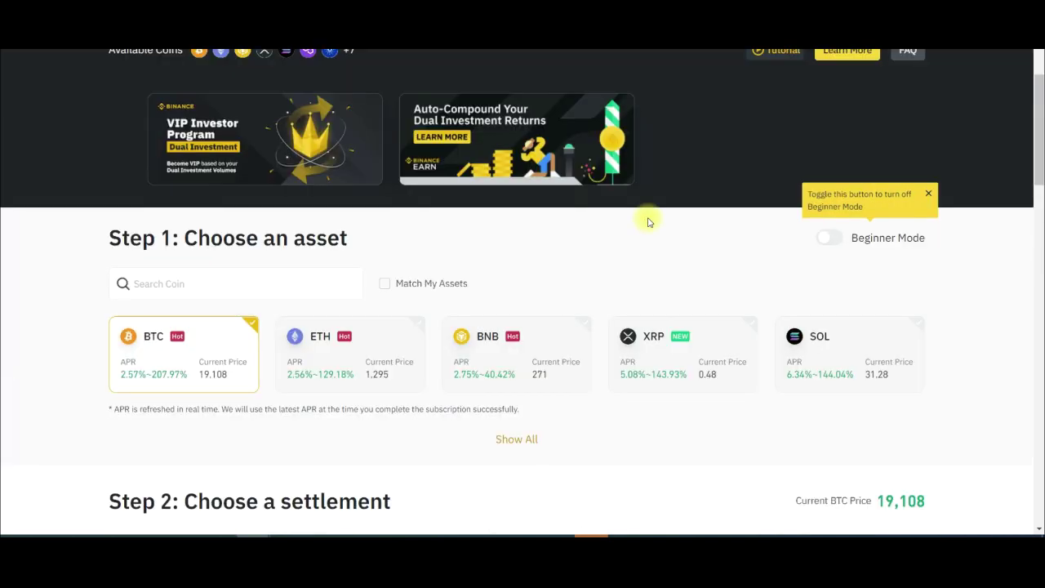
# Turn Beginner Mode back on for the Dual Investment page.
pyautogui.click(829, 237)
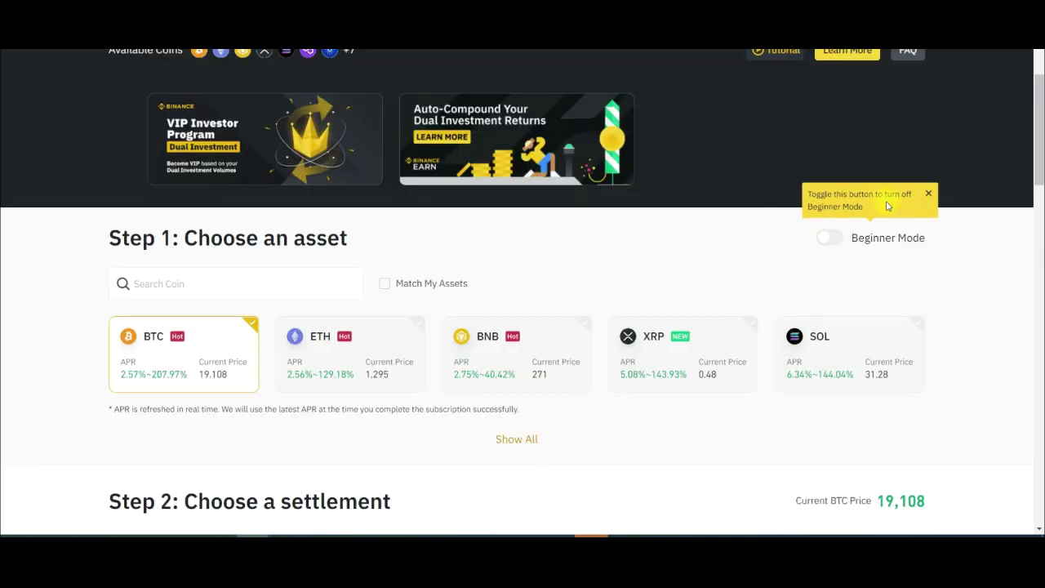
pyautogui.click(823, 240)
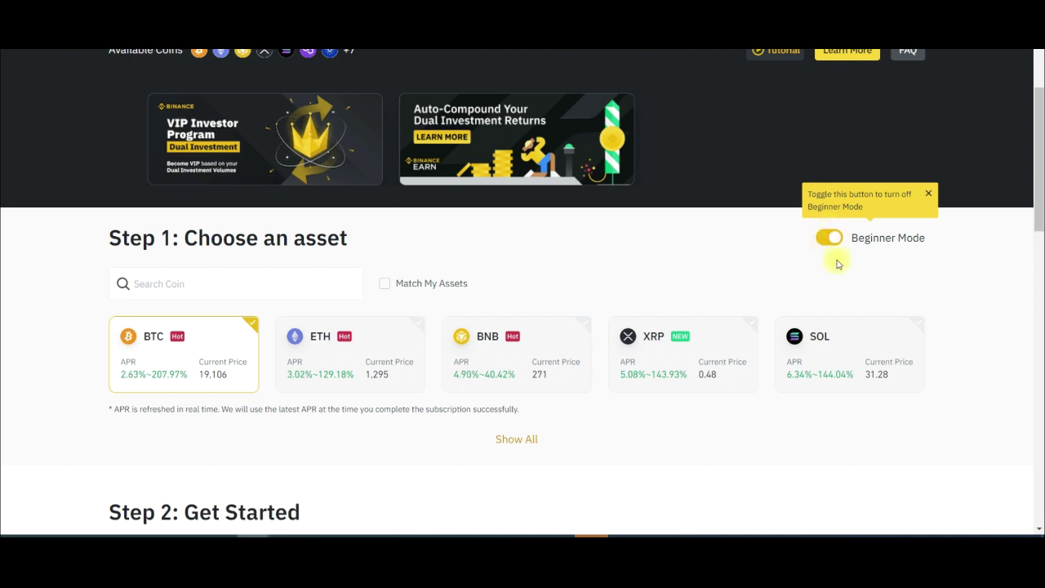
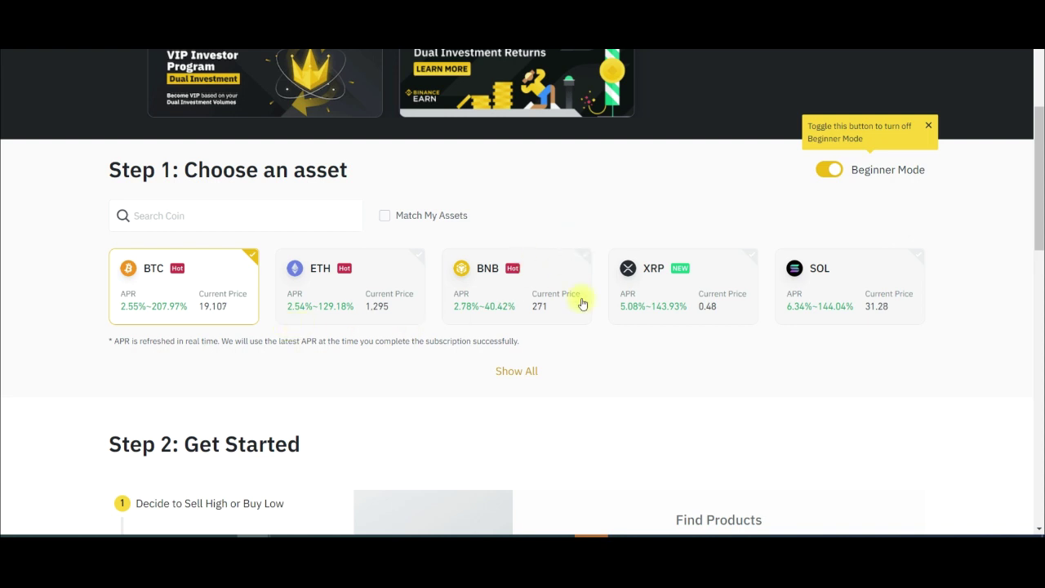
# Compare the APR ranges on the BTC, ETH, BNB, XRP and SOL asset cards.
pyautogui.moveTo(668, 222)
pyautogui.mouseDown()
pyautogui.moveTo(618, 243)
pyautogui.moveTo(747, 334)
pyautogui.moveTo(602, 231)
pyautogui.mouseUp()
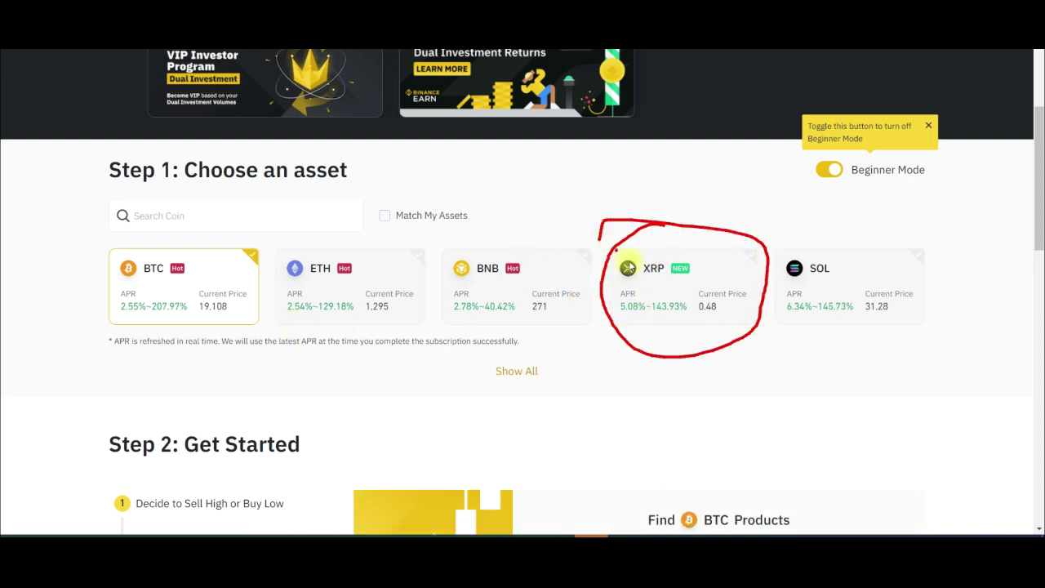
pyautogui.moveTo(694, 287)
pyautogui.mouseDown()
pyautogui.moveTo(707, 280)
pyautogui.moveTo(656, 260)
pyautogui.moveTo(686, 285)
pyautogui.mouseUp()
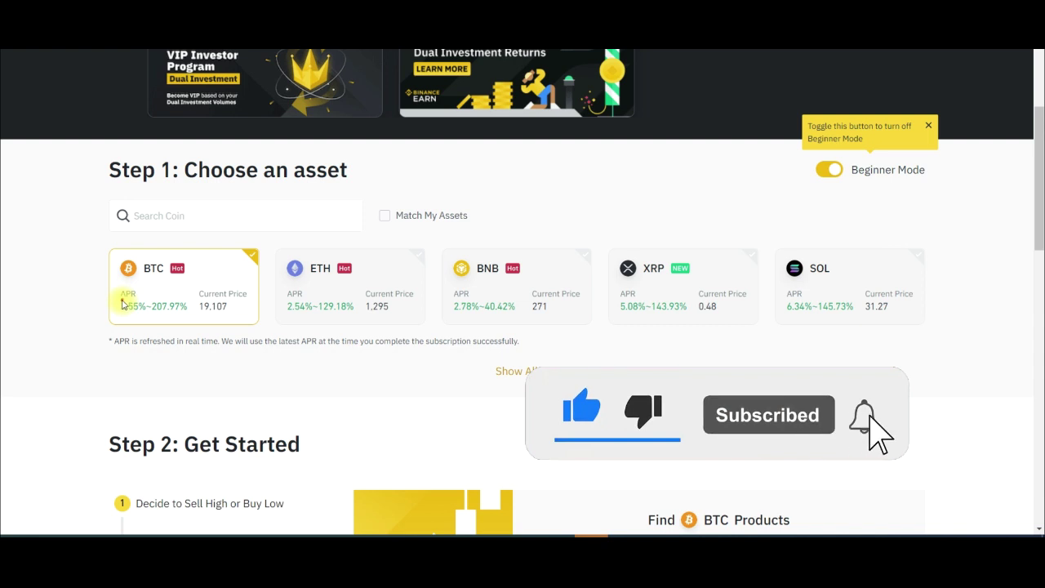
pyautogui.moveTo(122, 301)
pyautogui.mouseDown()
pyautogui.moveTo(141, 290)
pyautogui.moveTo(123, 284)
pyautogui.moveTo(119, 301)
pyautogui.mouseUp()
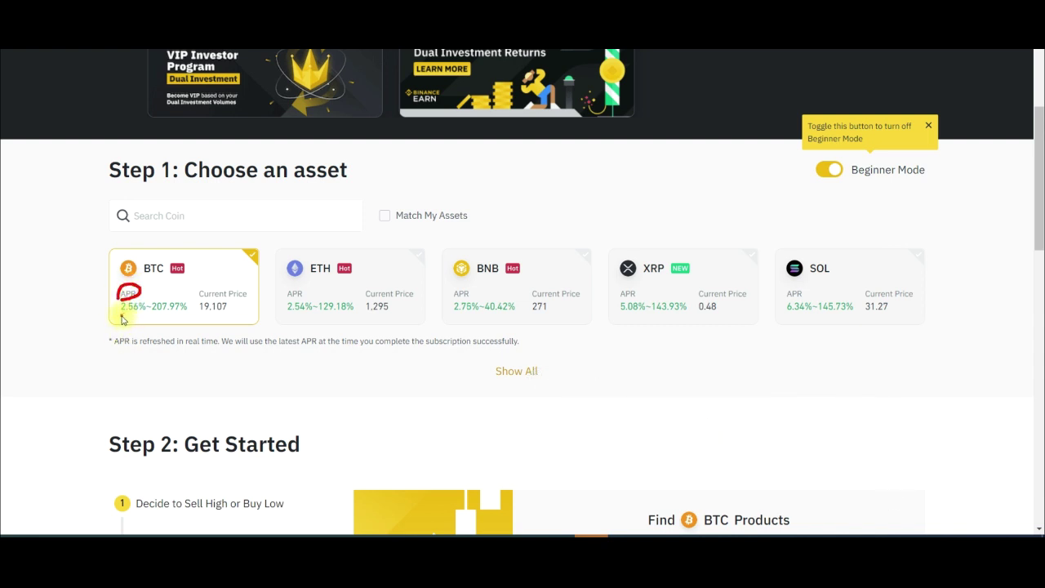
pyautogui.moveTo(120, 316); pyautogui.dragTo(139, 317)
pyautogui.click(157, 317)
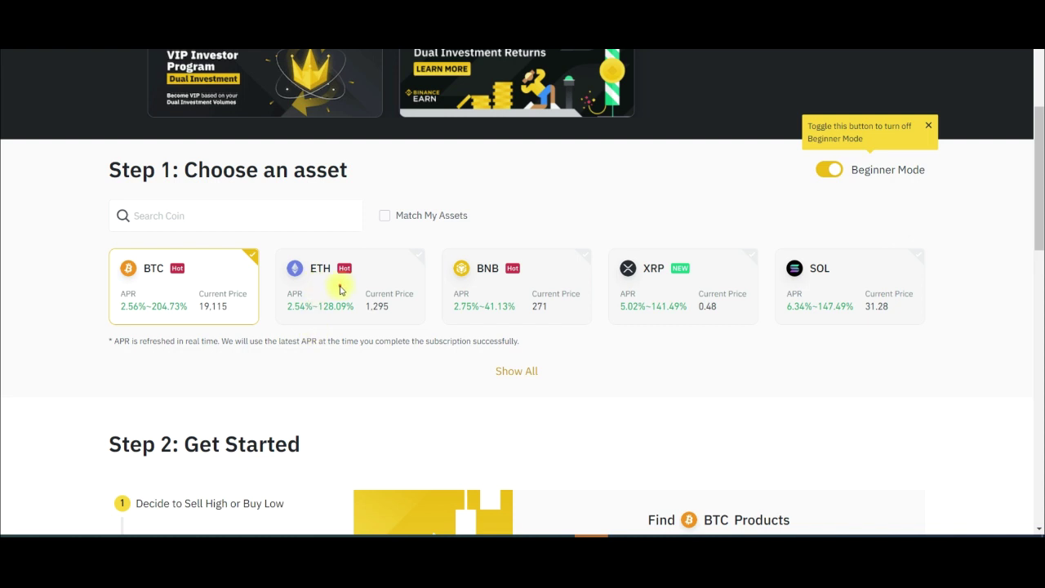
pyautogui.moveTo(292, 322); pyautogui.dragTo(354, 317)
pyautogui.moveTo(454, 321); pyautogui.dragTo(470, 320)
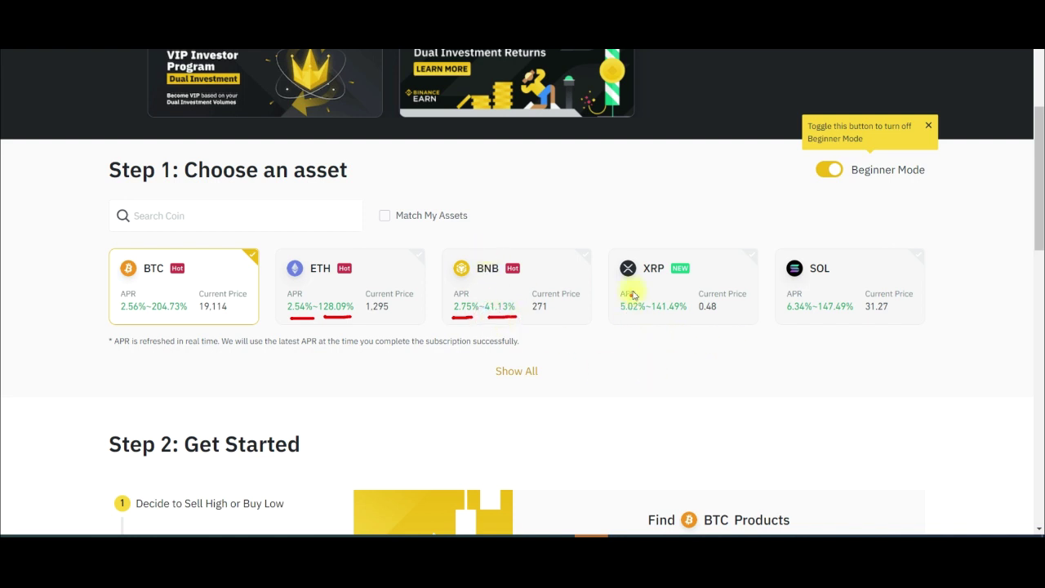
pyautogui.moveTo(623, 319); pyautogui.dragTo(689, 314)
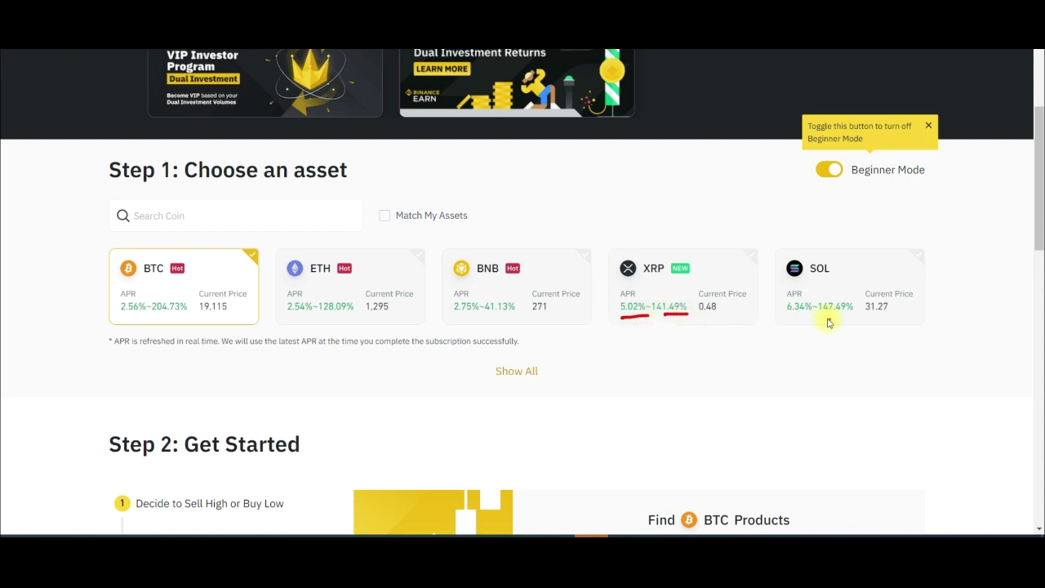
pyautogui.moveTo(842, 319); pyautogui.dragTo(892, 310)
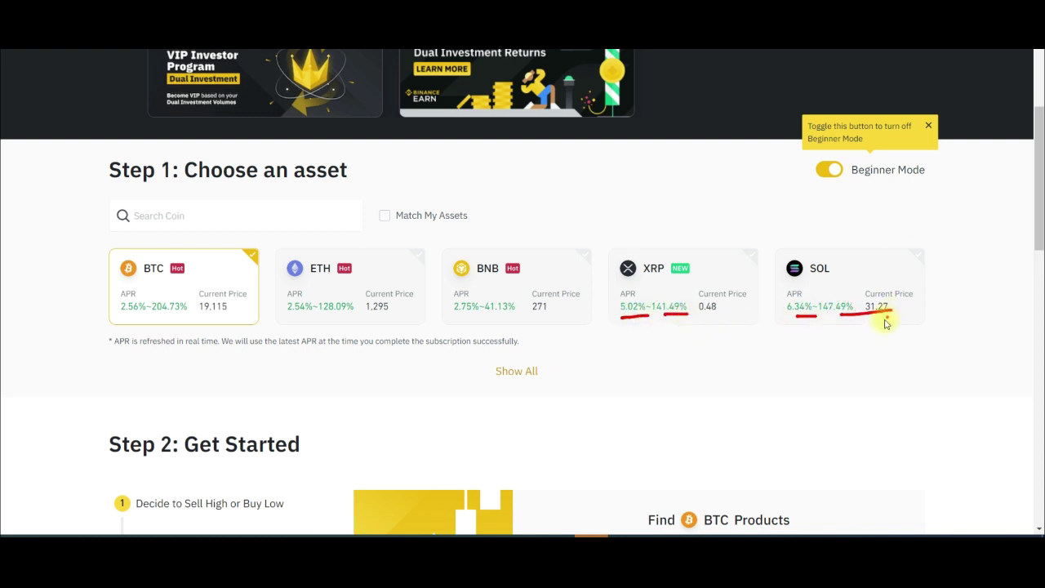
pyautogui.click(751, 330)
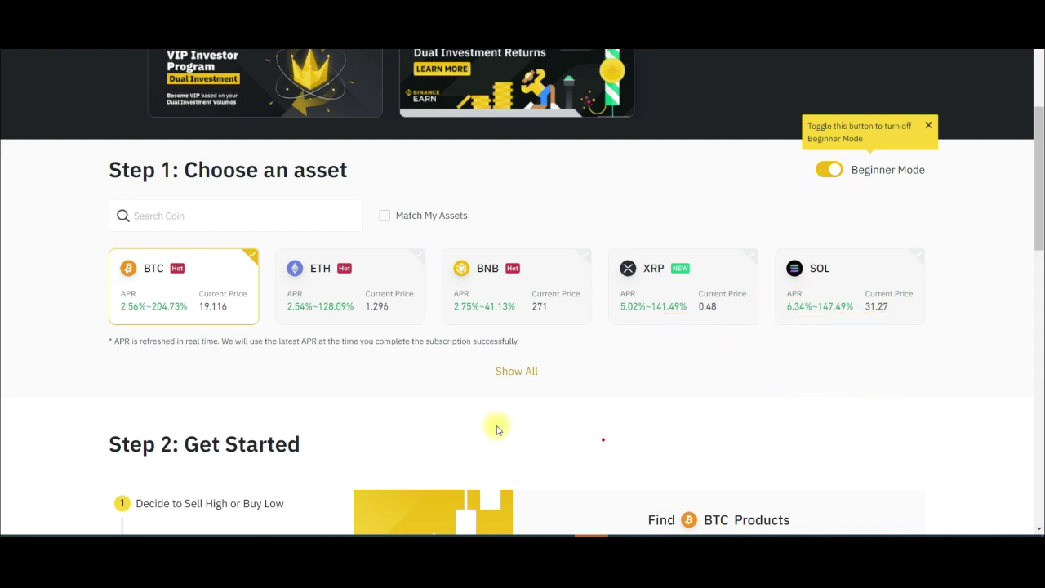
pyautogui.moveTo(482, 399)
pyautogui.mouseDown()
pyautogui.moveTo(590, 367)
pyautogui.moveTo(469, 401)
pyautogui.moveTo(490, 403)
pyautogui.mouseUp()
pyautogui.click(328, 276)
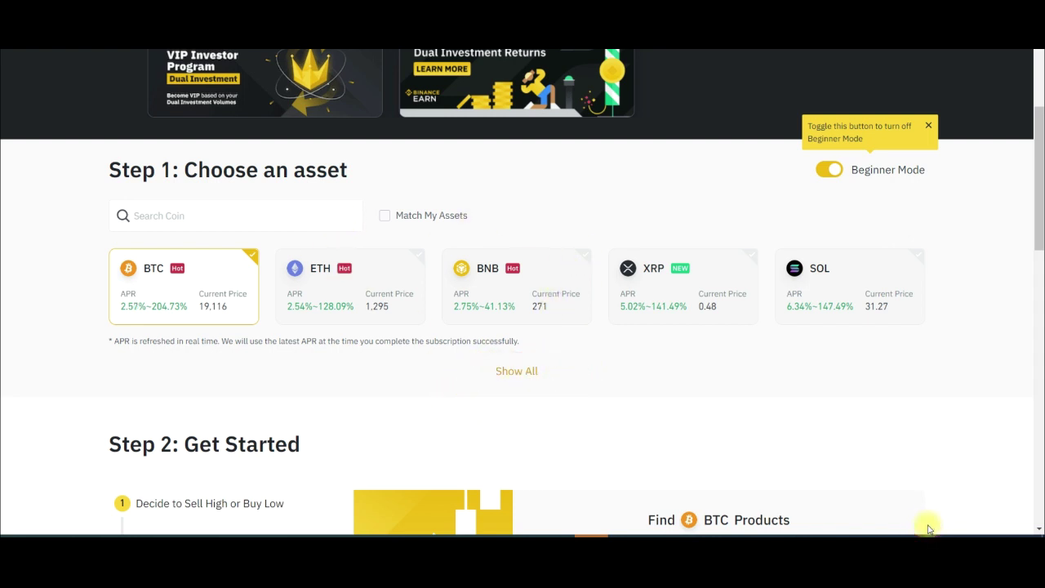
# Expand the asset selection to list all available coins and review their APR ranges and current prices.
pyautogui.click(523, 381)
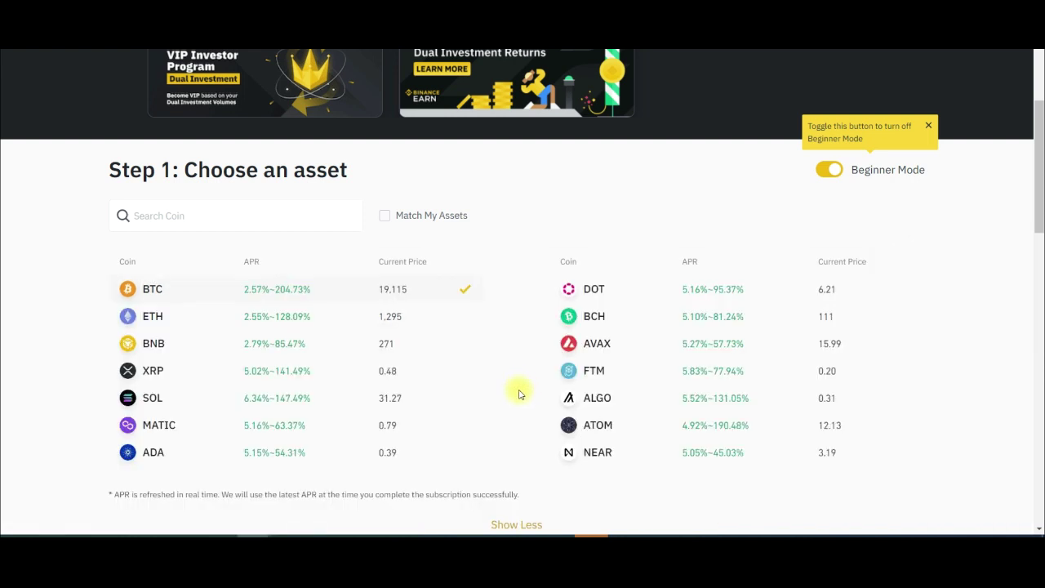
pyautogui.scroll(-2, 470, 360)
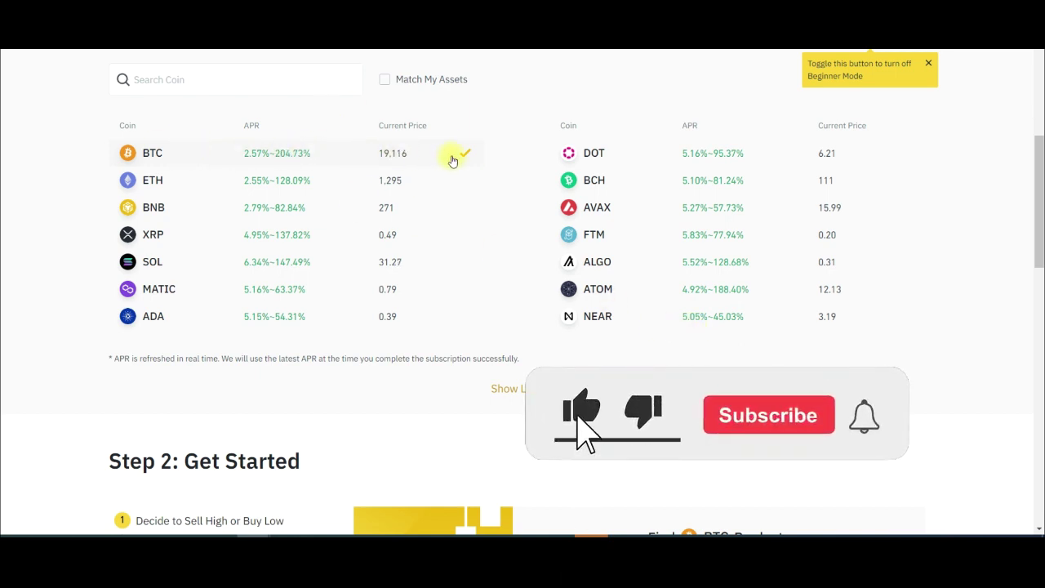
pyautogui.scroll(-3, 441, 172)
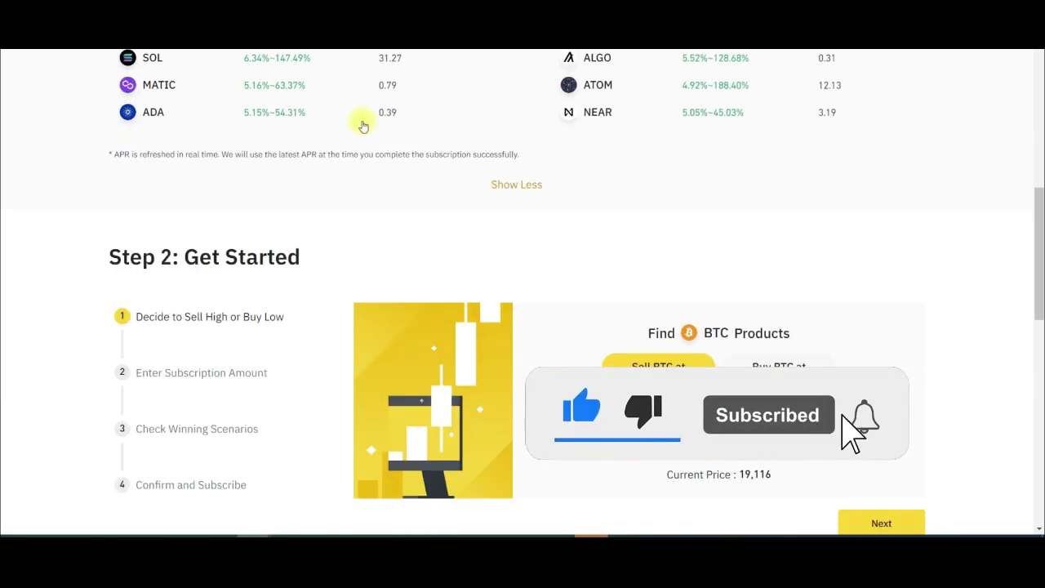
# Compare the target prices for selling BTC and for buying BTC with USDT, ending with the sell option selected.
pyautogui.scroll(-2, 372, 133)
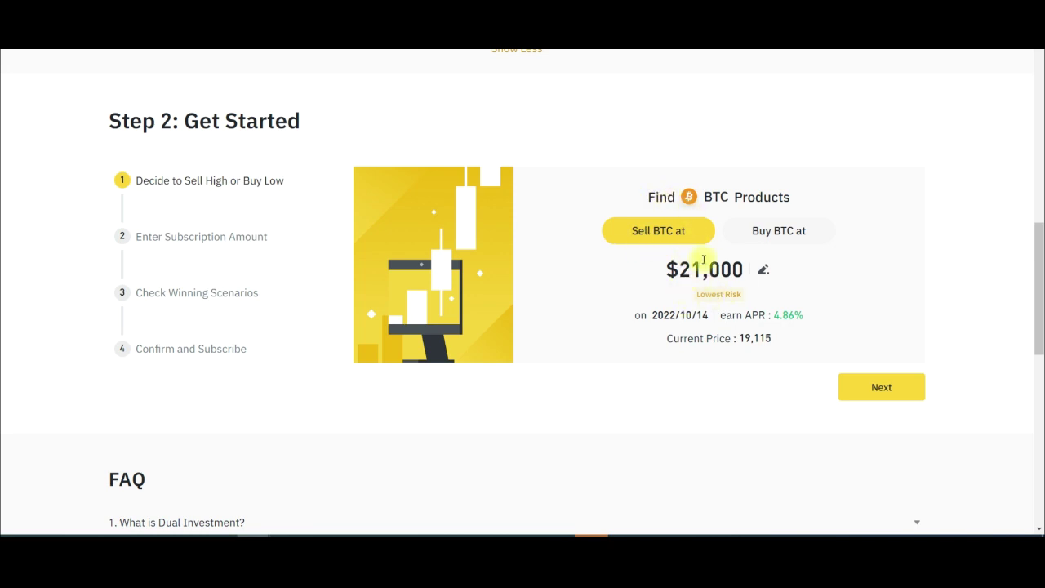
pyautogui.moveTo(676, 263); pyautogui.dragTo(761, 278)
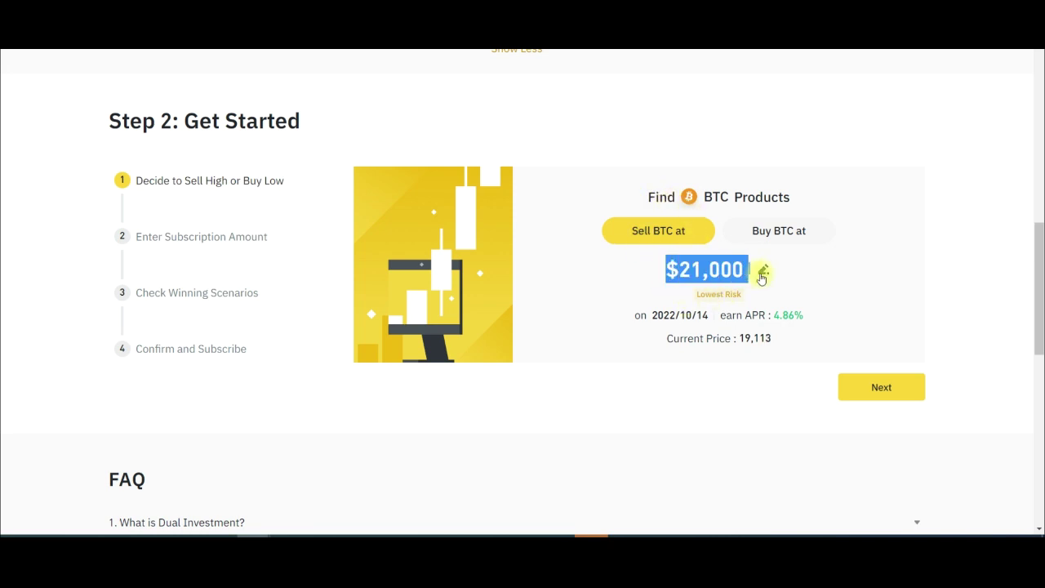
pyautogui.click(780, 236)
pyautogui.click(780, 233)
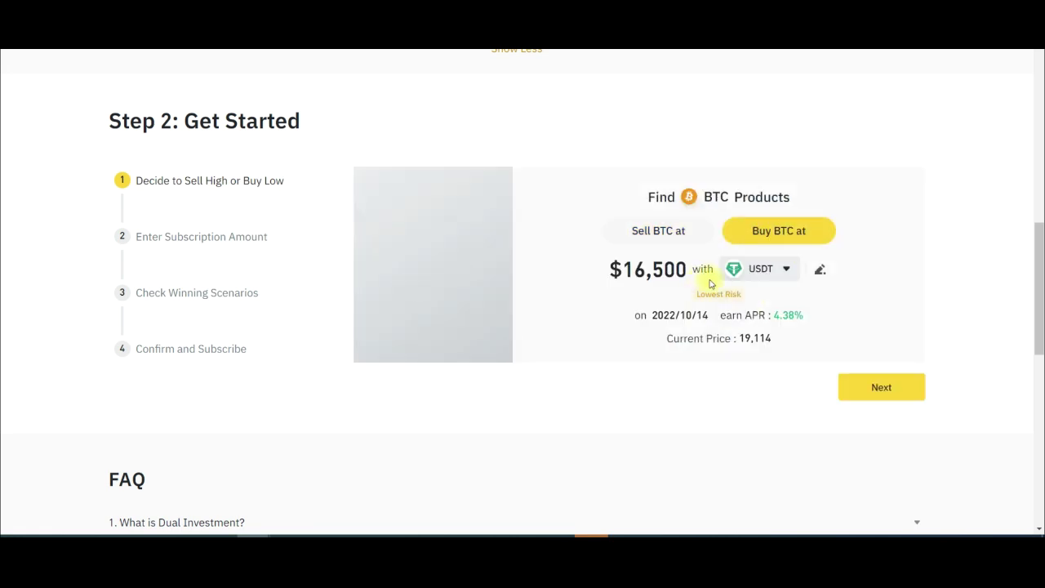
pyautogui.moveTo(606, 269); pyautogui.dragTo(675, 271)
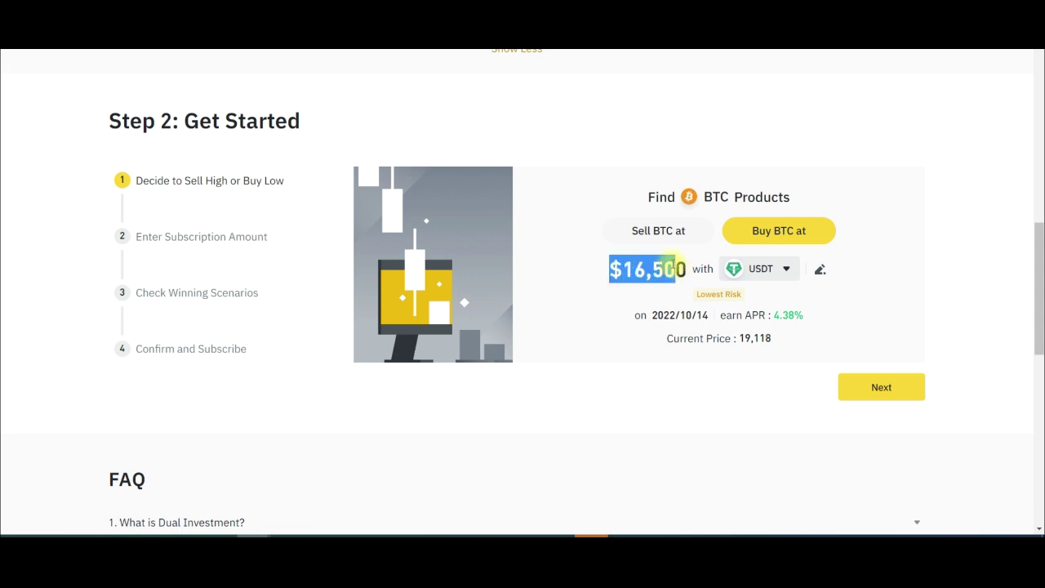
pyautogui.click(654, 231)
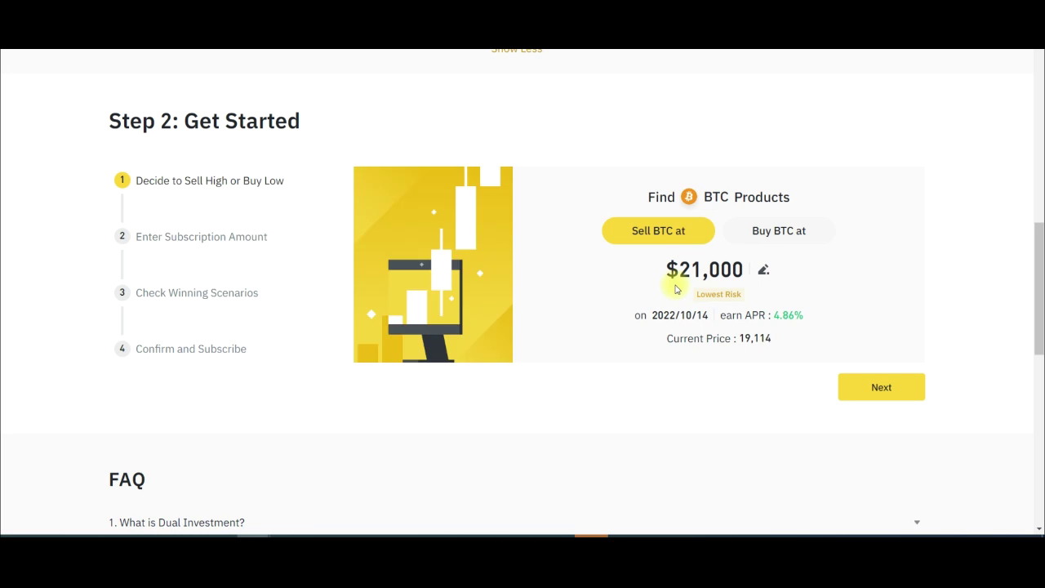
pyautogui.scroll(3, 275, 240)
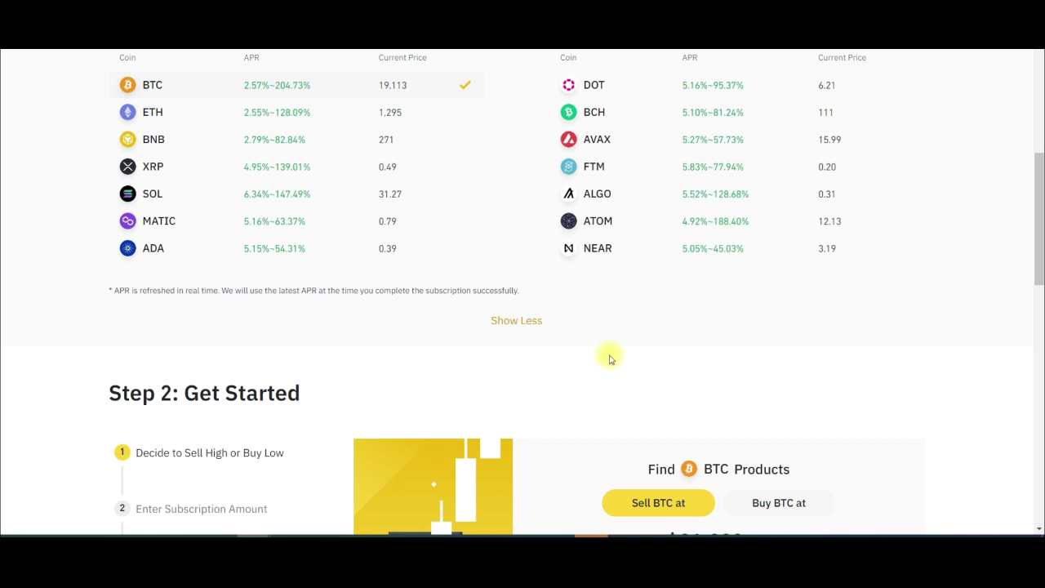
pyautogui.scroll(-1, 610, 357)
pyautogui.scroll(2, 310, 261)
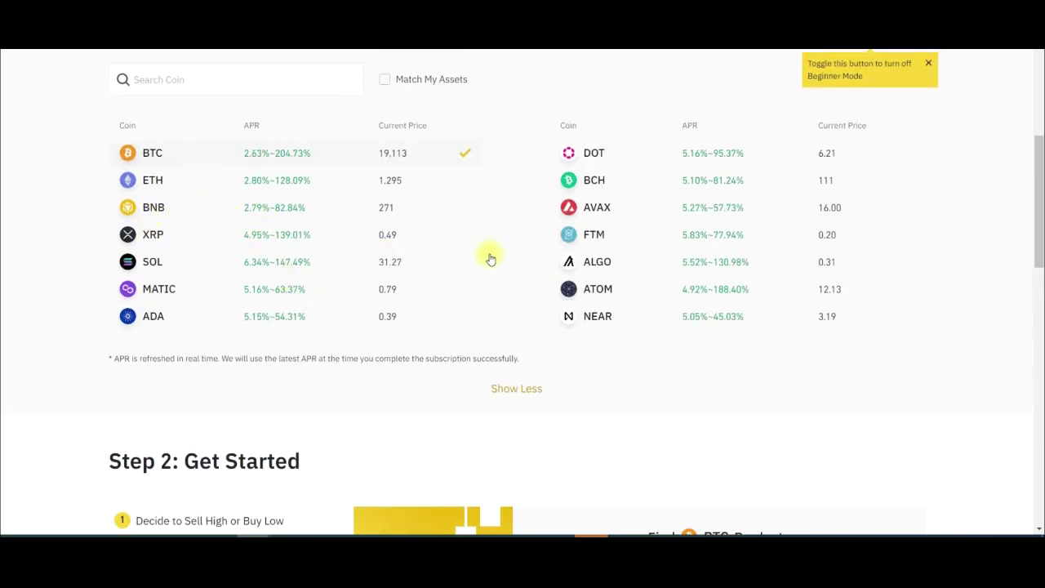
pyautogui.scroll(-3, 477, 386)
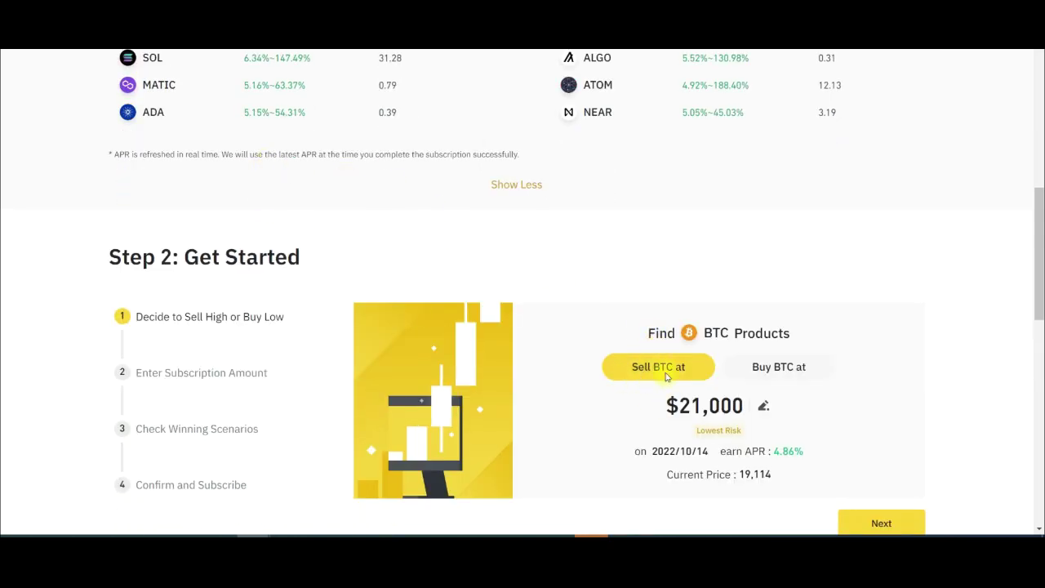
# Compare BTC's current price and APR range in the coin list with the sell-high BTC product's target price.
pyautogui.scroll(-1, 670, 367)
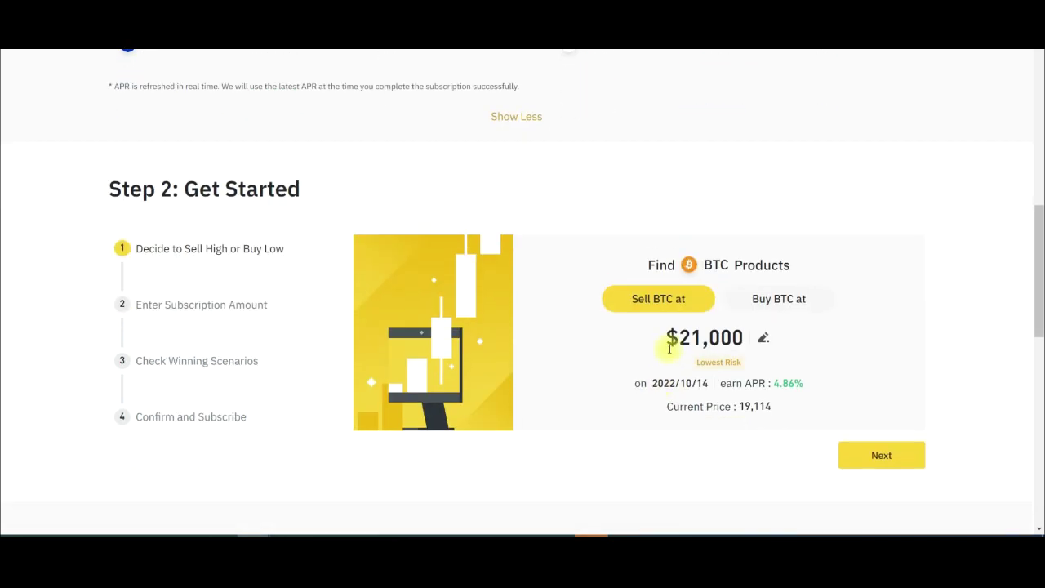
pyautogui.scroll(3, 849, 312)
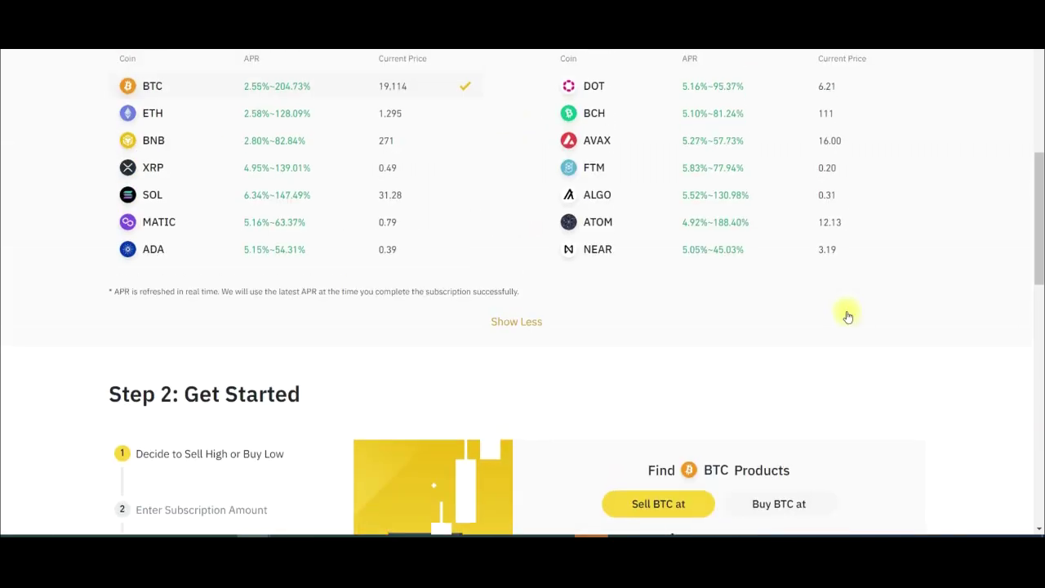
pyautogui.scroll(3, 847, 313)
pyautogui.scroll(-1, 841, 318)
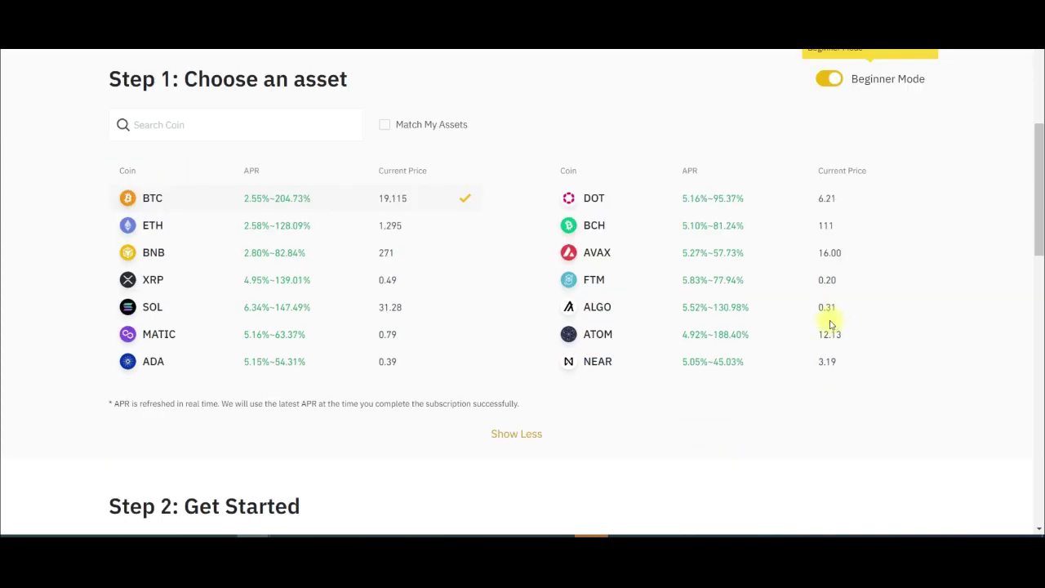
pyautogui.scroll(-3, 830, 325)
pyautogui.scroll(2, 409, 154)
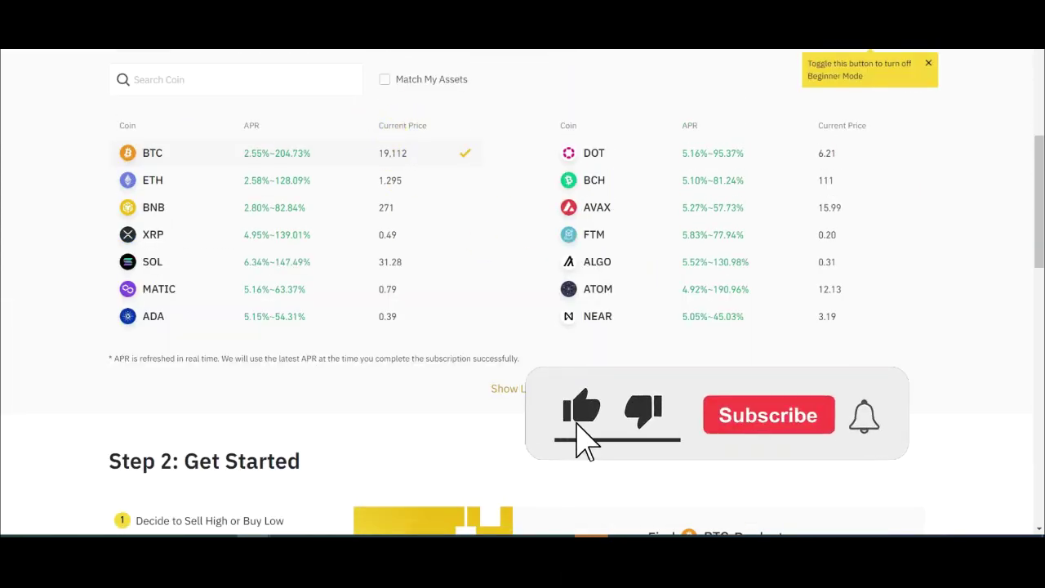
pyautogui.moveTo(376, 161)
pyautogui.mouseDown()
pyautogui.moveTo(411, 170)
pyautogui.moveTo(374, 159)
pyautogui.moveTo(384, 134)
pyautogui.moveTo(438, 126)
pyautogui.mouseUp()
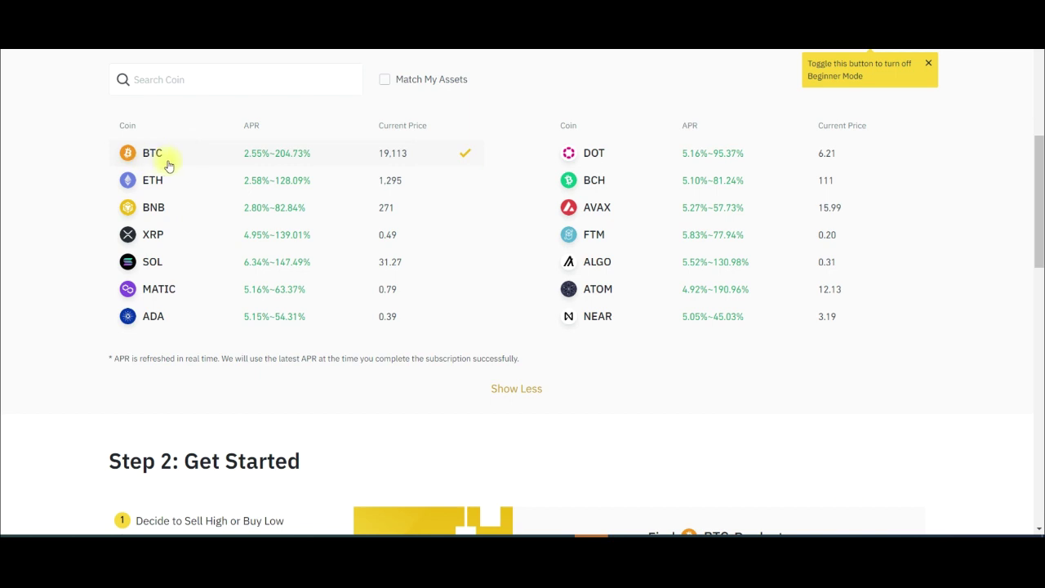
pyautogui.scroll(-3, 602, 332)
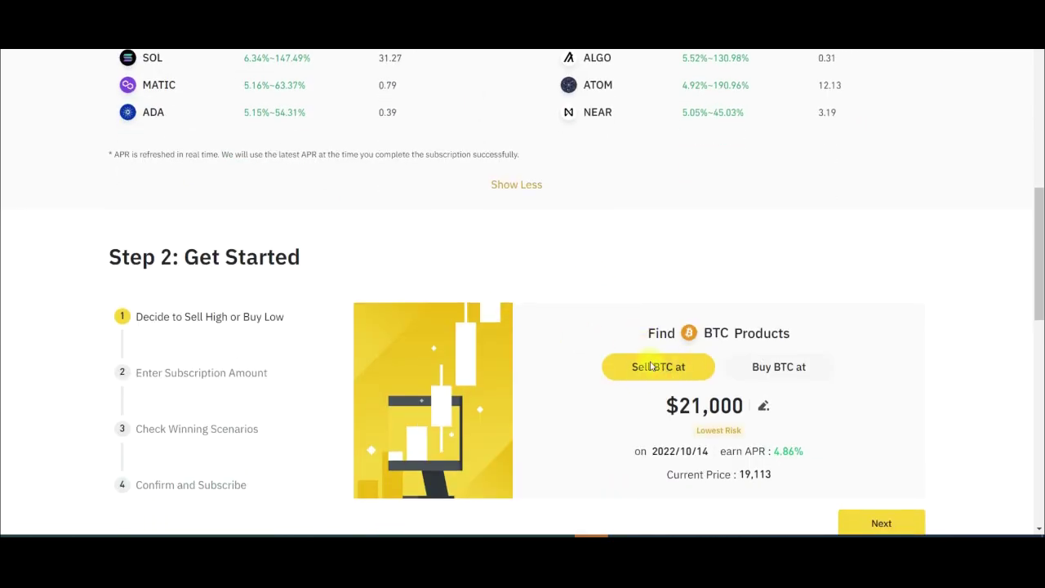
pyautogui.scroll(-1, 653, 371)
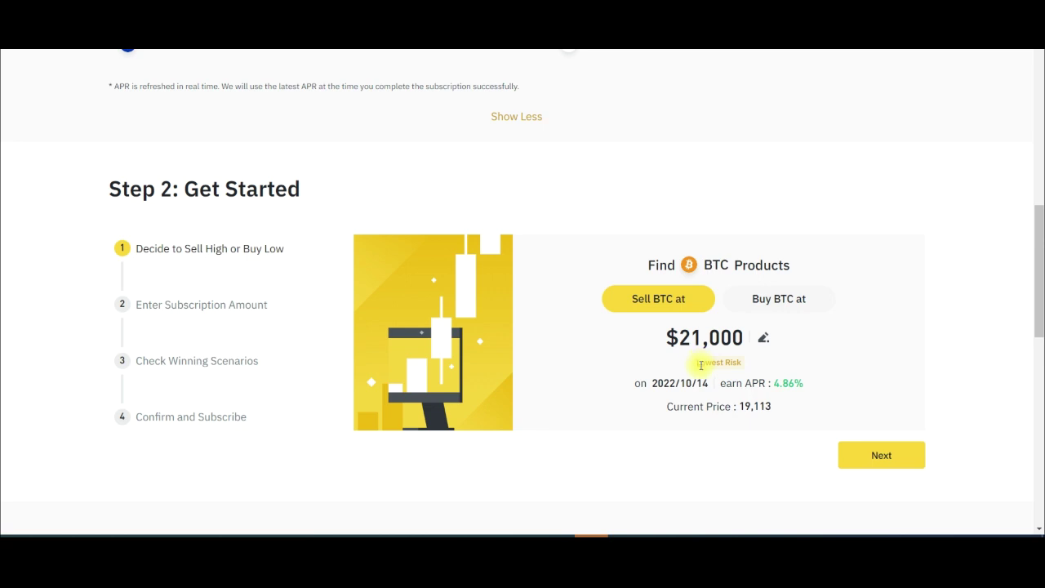
# Examine the target price, settlement date and APR of the sell-high BTC product.
pyautogui.moveTo(666, 337); pyautogui.dragTo(704, 342)
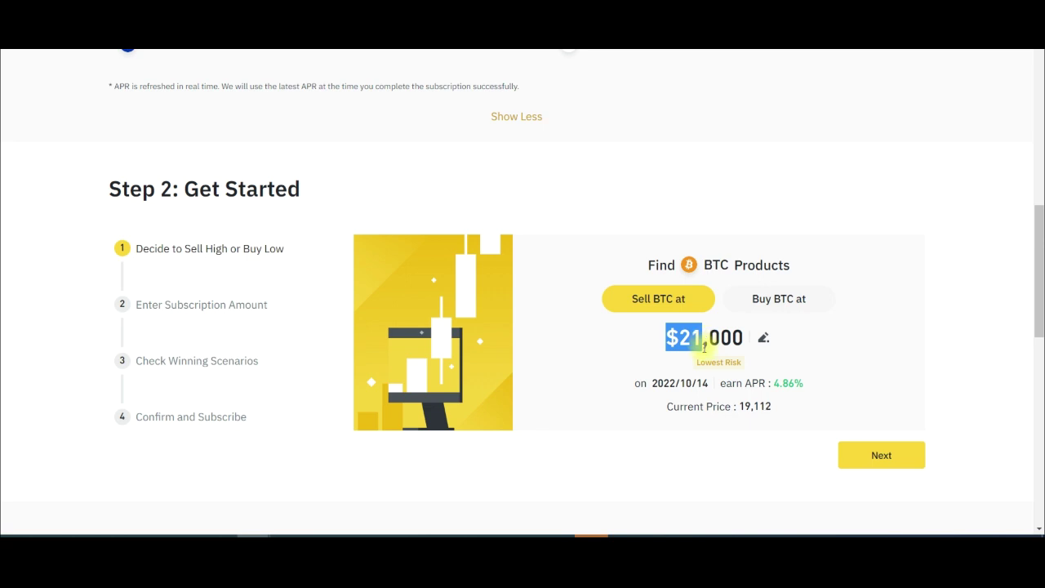
pyautogui.moveTo(636, 384); pyautogui.dragTo(684, 380)
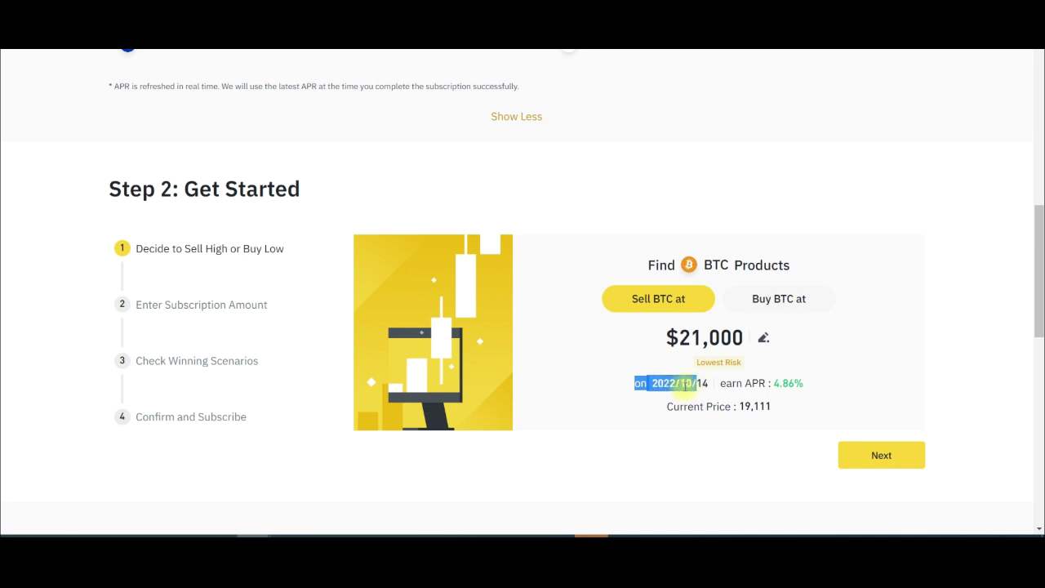
pyautogui.click(710, 384)
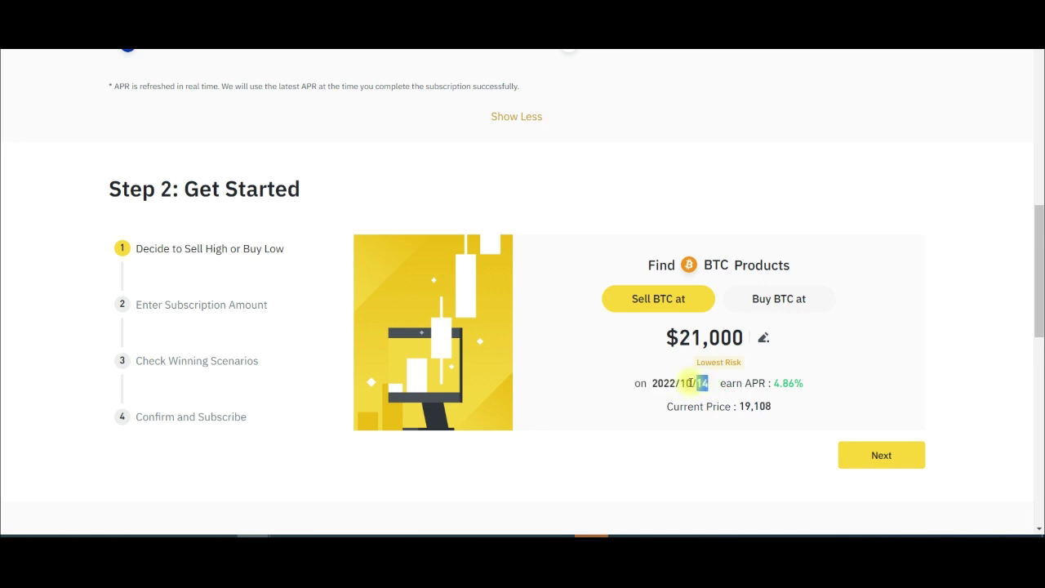
pyautogui.moveTo(665, 336); pyautogui.dragTo(737, 338)
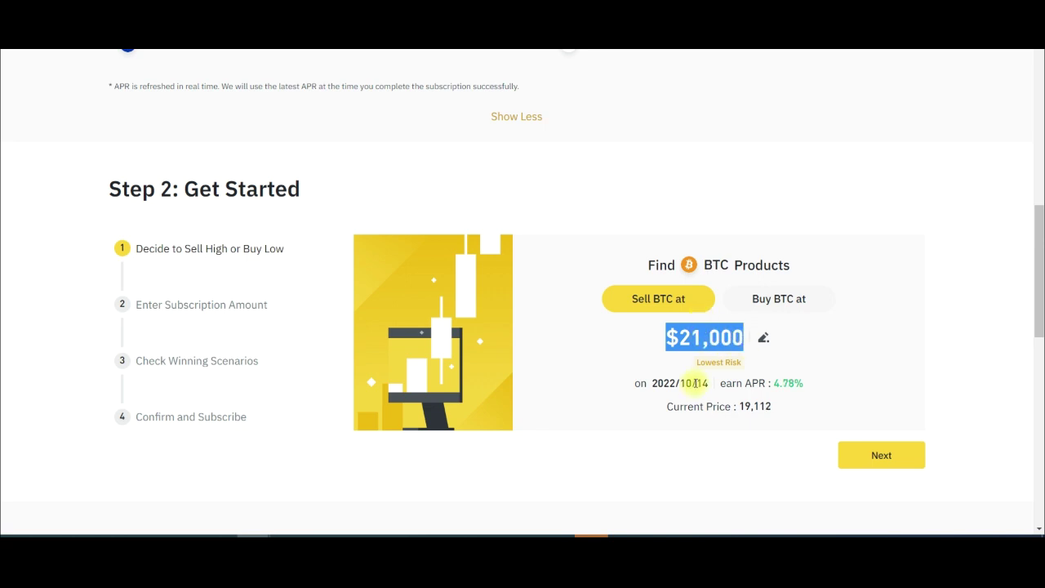
pyautogui.moveTo(666, 384); pyautogui.dragTo(749, 390)
pyautogui.click(788, 386)
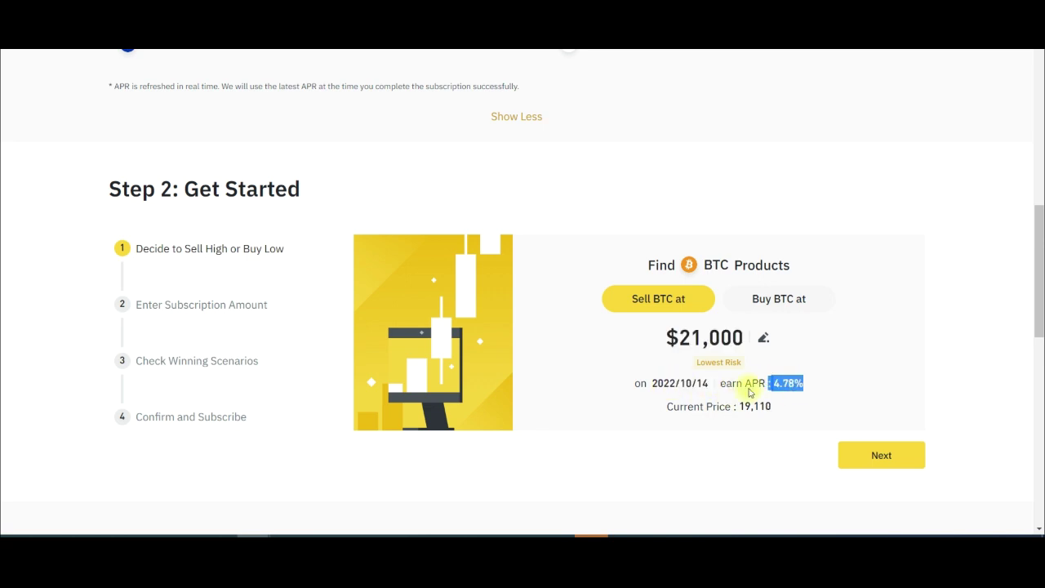
pyautogui.moveTo(789, 385); pyautogui.dragTo(746, 383)
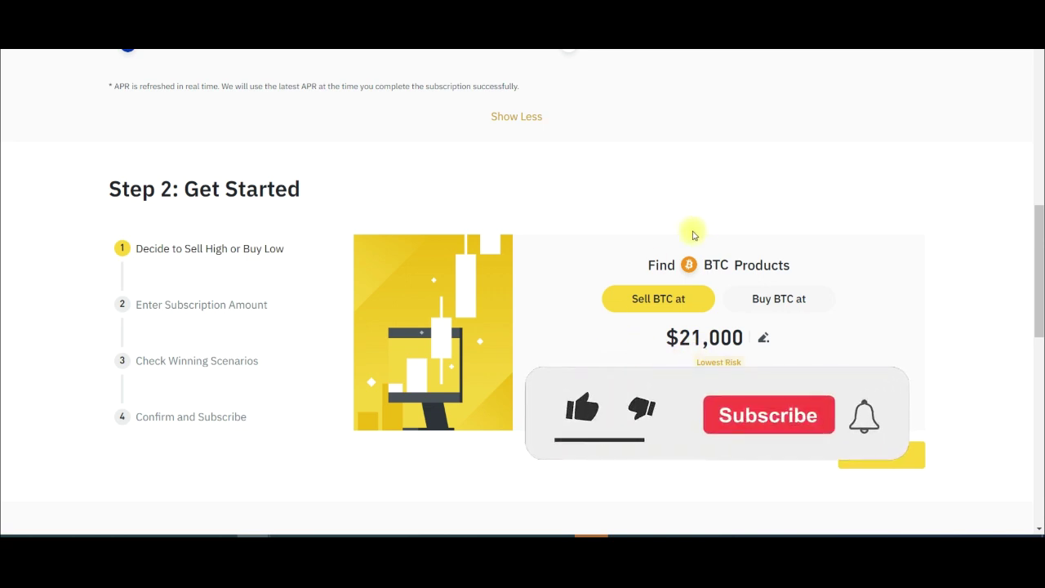
# Try to invest 10 BTC and then the maximum available amount in the sell-high BTC product.
pyautogui.click(875, 459)
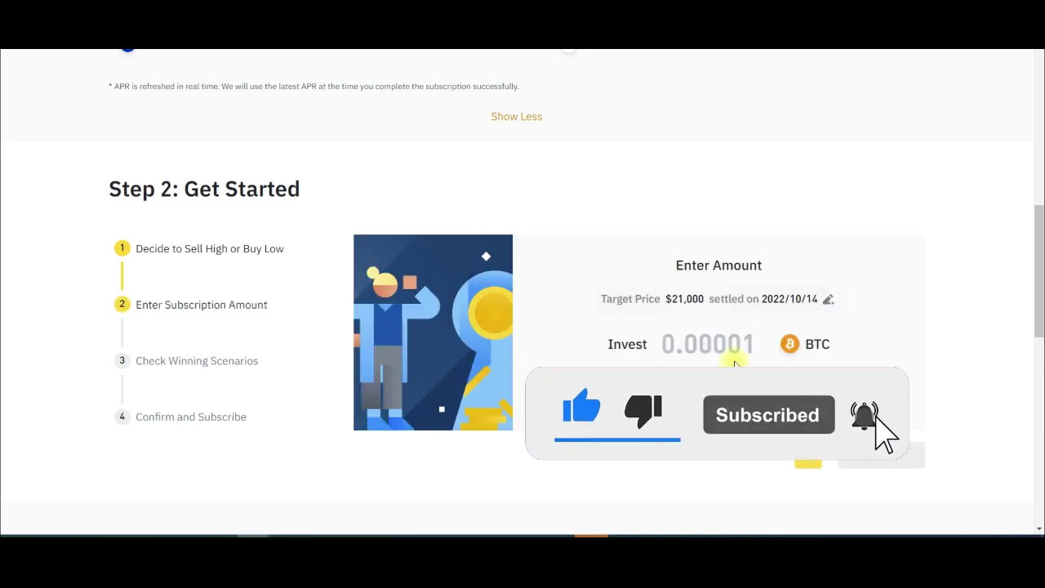
pyautogui.click(670, 344)
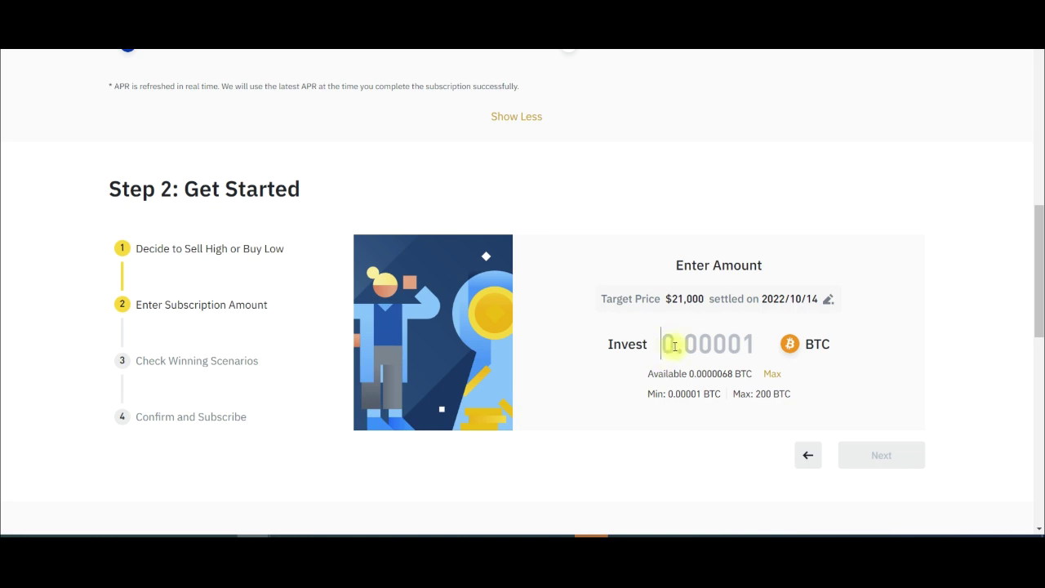
pyautogui.write('10')
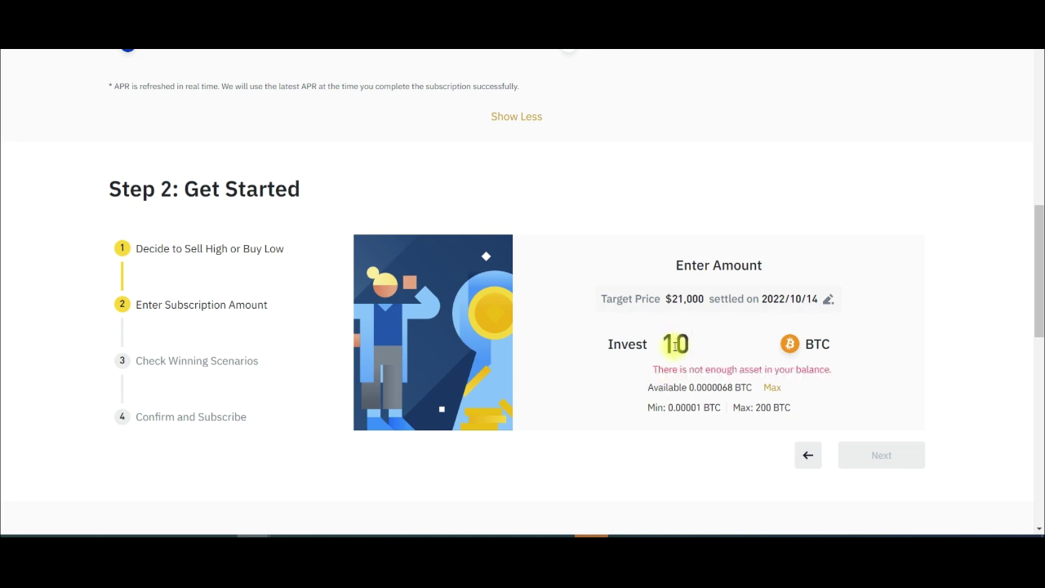
pyautogui.click(774, 389)
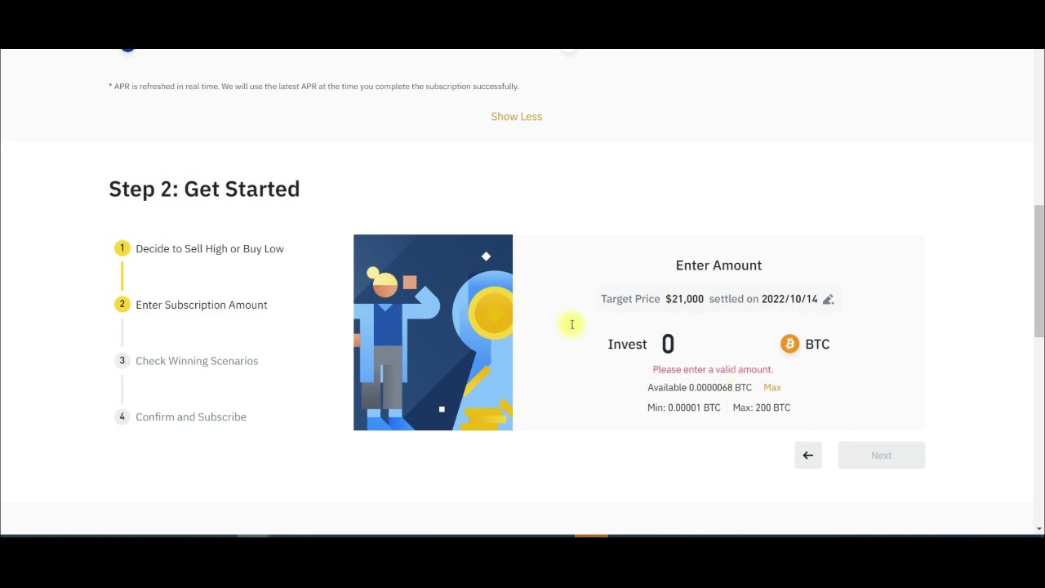
# Choose XRP as the Dual Investment asset and bring up its sell-high product.
pyautogui.scroll(4, 410, 221)
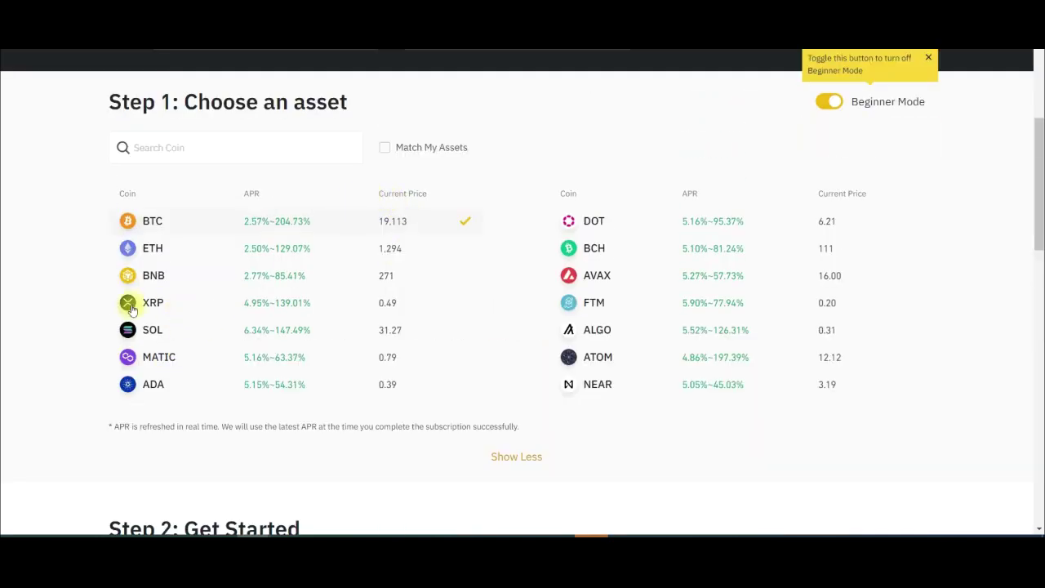
pyautogui.click(173, 303)
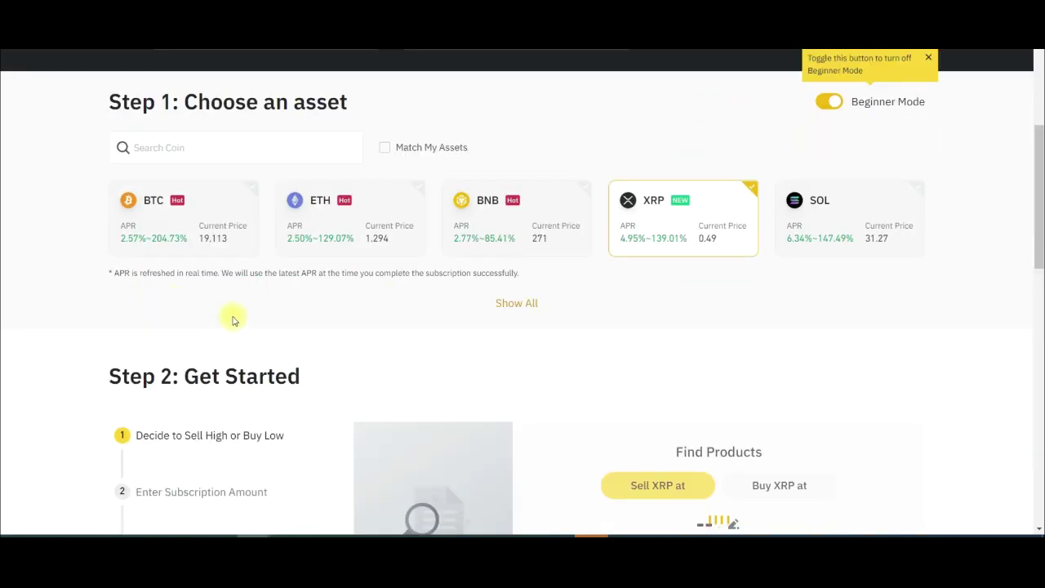
pyautogui.scroll(-3, 411, 316)
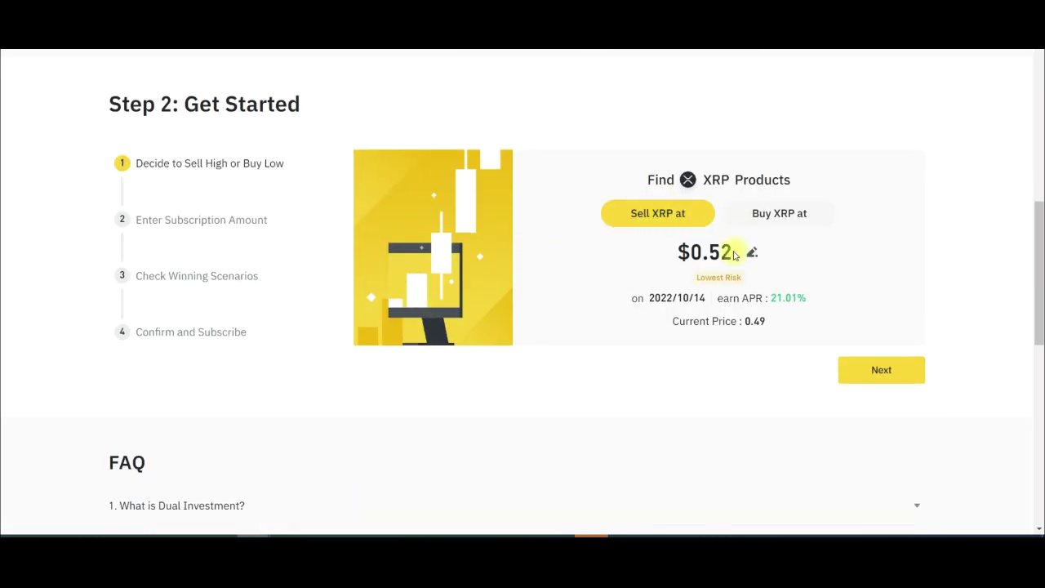
# Compare XRP's current price with the target price and settlement date of its sell-high product.
pyautogui.scroll(4, 593, 271)
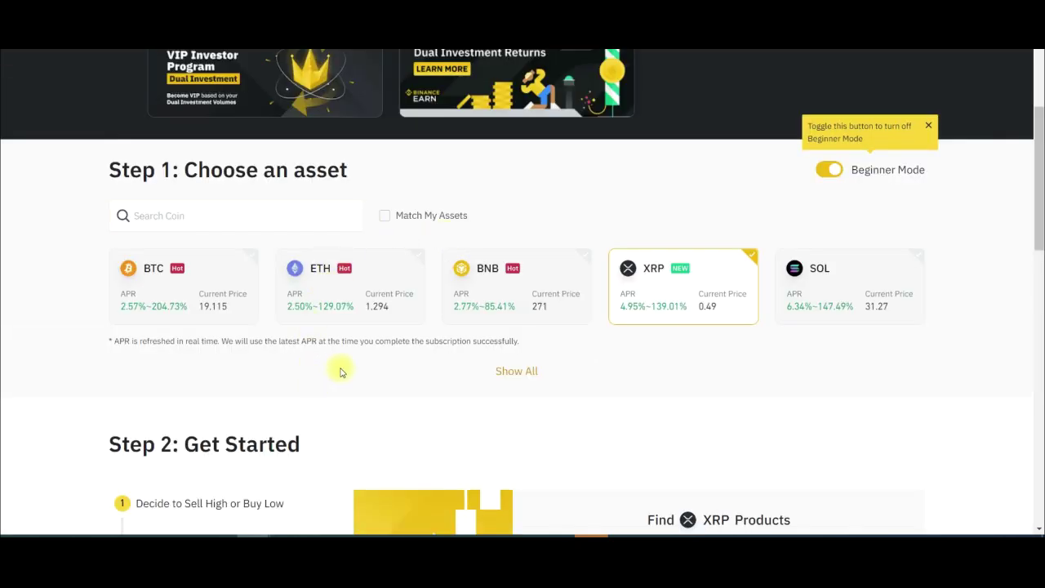
pyautogui.scroll(-3, 339, 363)
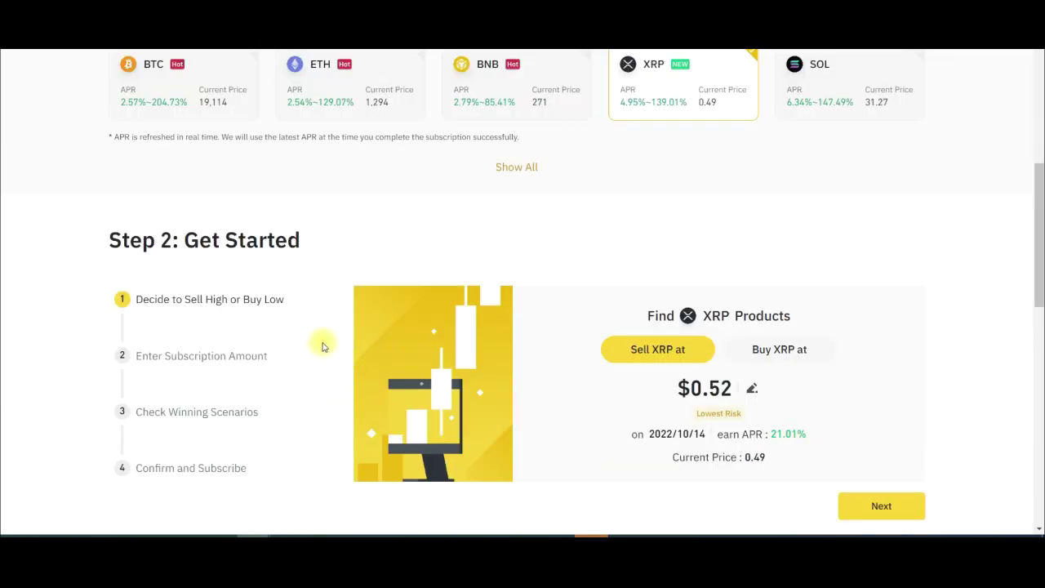
pyautogui.scroll(1, 319, 348)
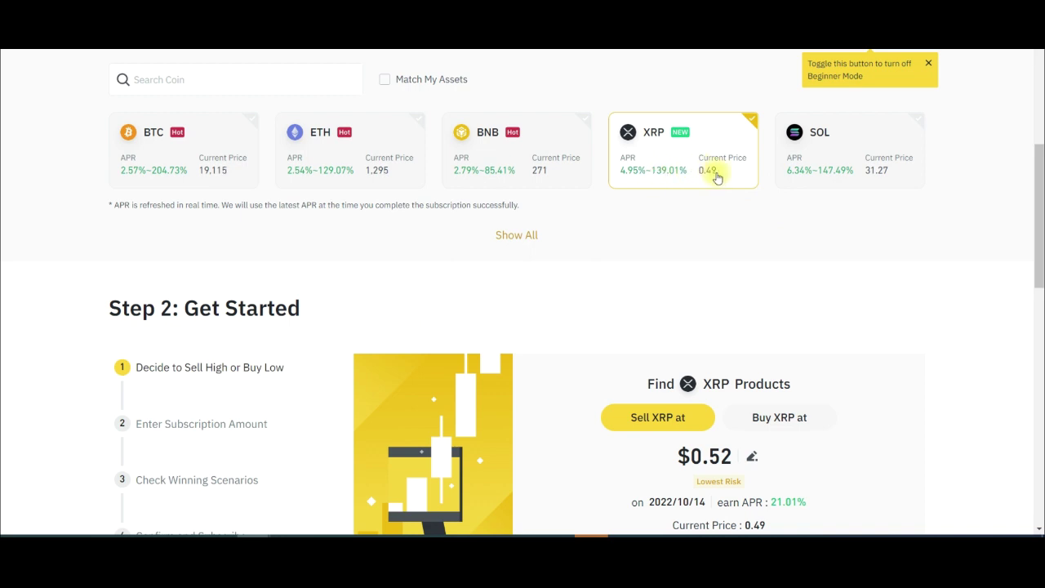
pyautogui.scroll(-1, 708, 288)
pyautogui.scroll(-4, 708, 288)
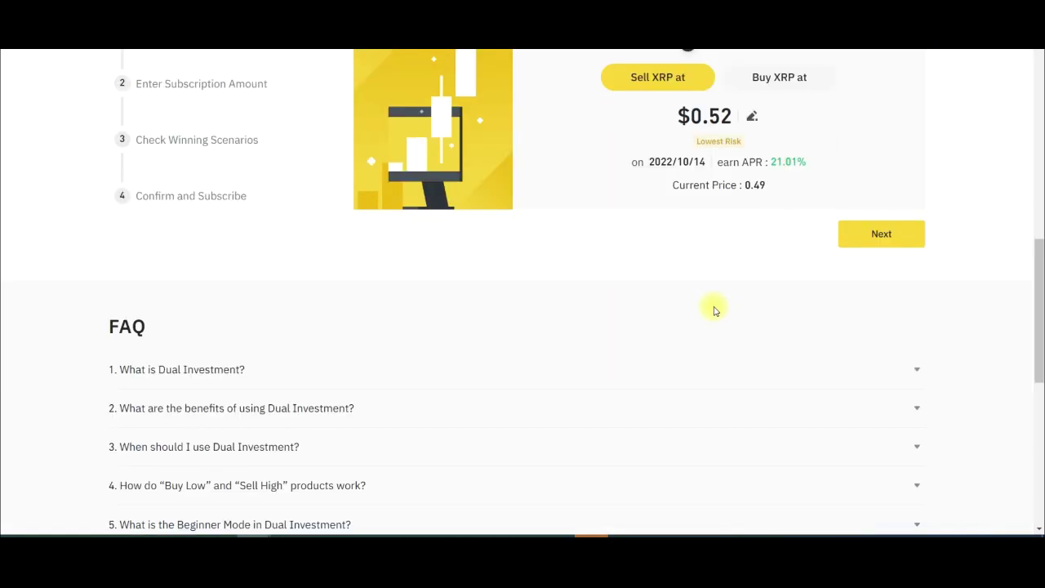
pyautogui.scroll(1, 705, 310)
pyautogui.moveTo(706, 229); pyautogui.dragTo(682, 230)
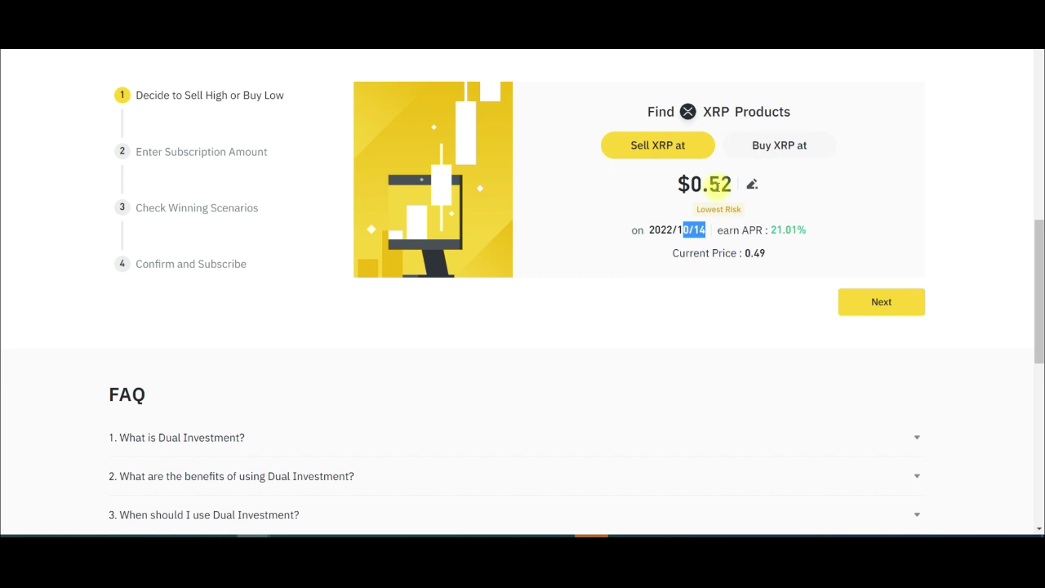
# Proceed with the sell-high XRP product and set the investment to the maximum available amount, 0.5 XRP.
pyautogui.click(875, 304)
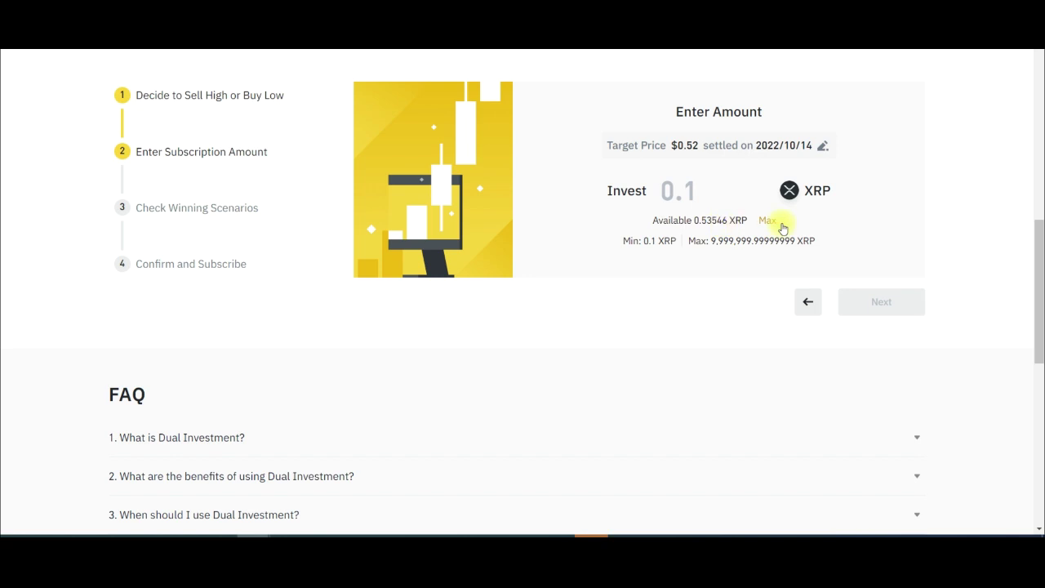
pyautogui.click(772, 222)
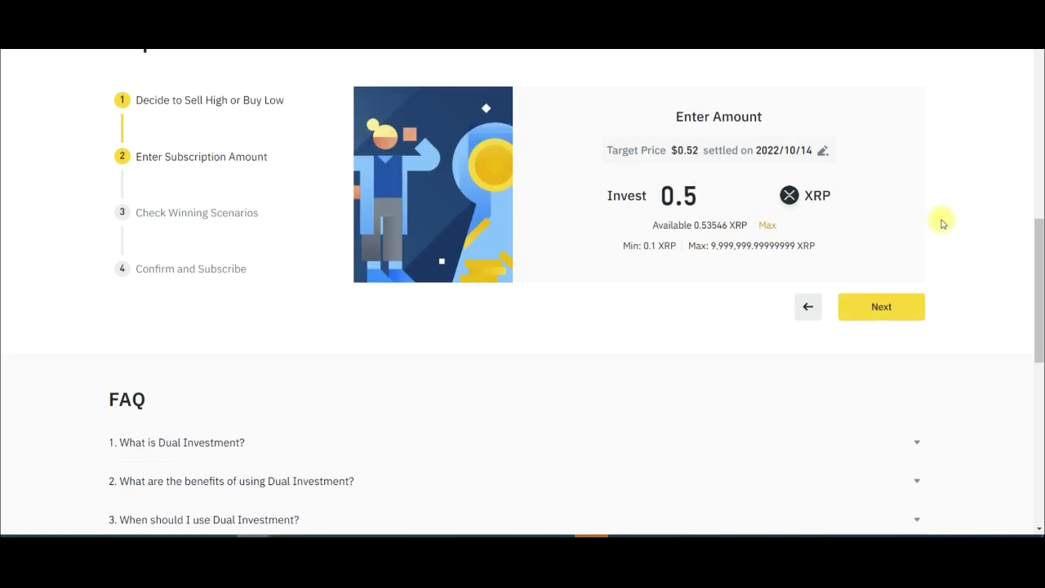
pyautogui.scroll(4, 943, 223)
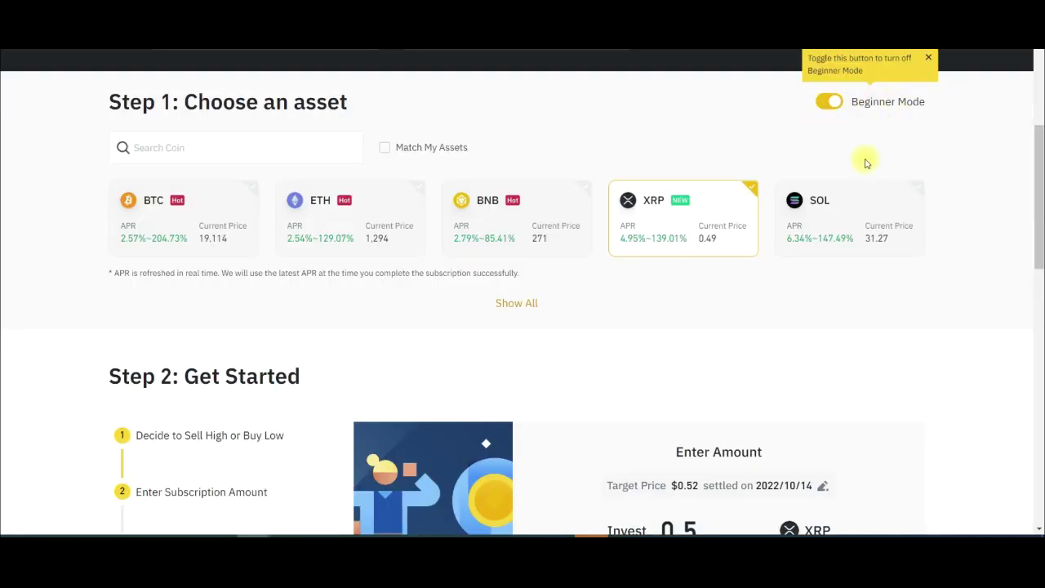
pyautogui.scroll(-2, 858, 163)
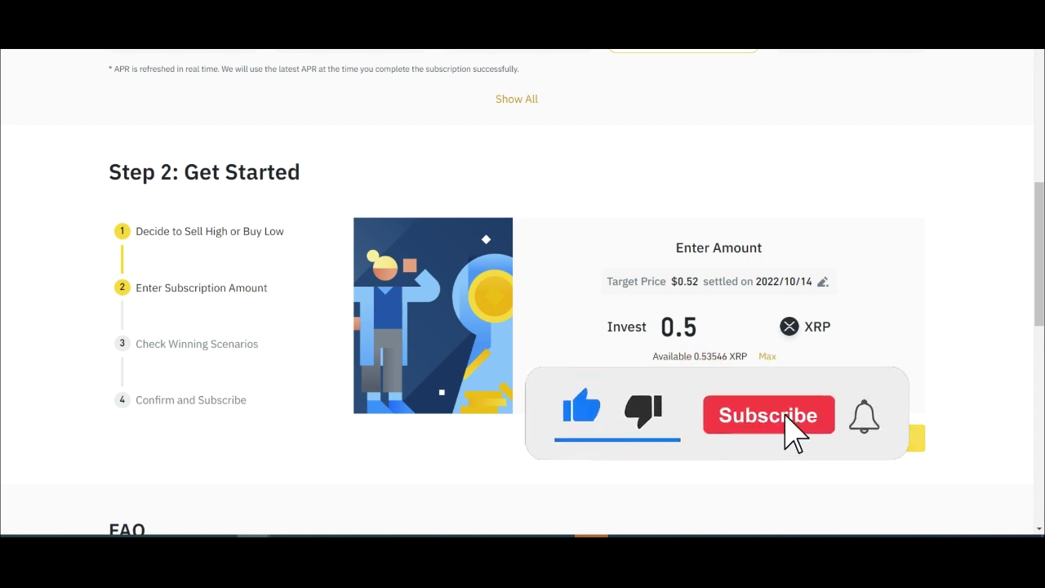
# Continue to the winning scenarios and agree to both Case 1 and Case 2 for the XRP product.
pyautogui.click(719, 439)
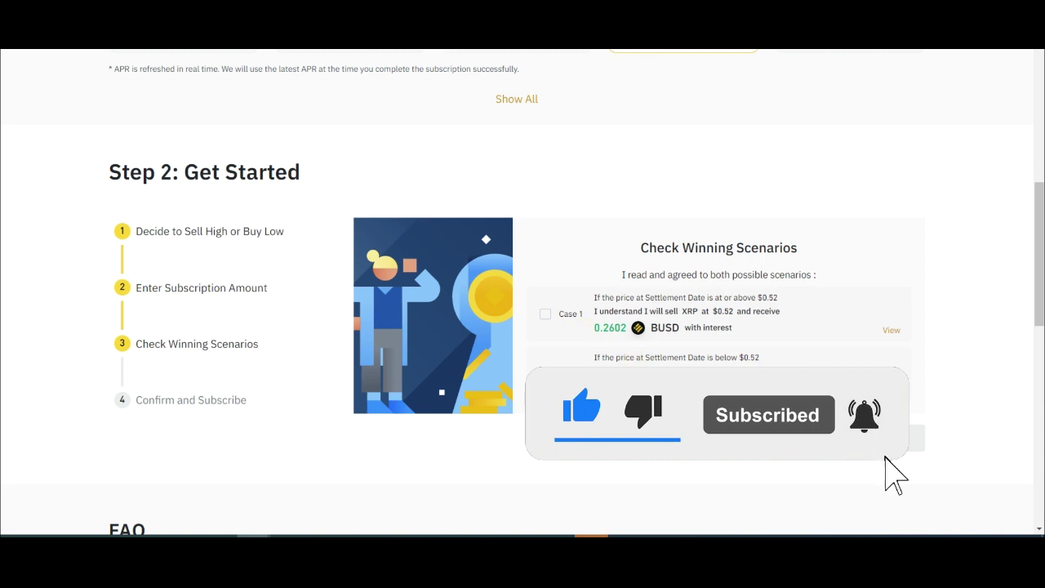
pyautogui.scroll(-1, 555, 422)
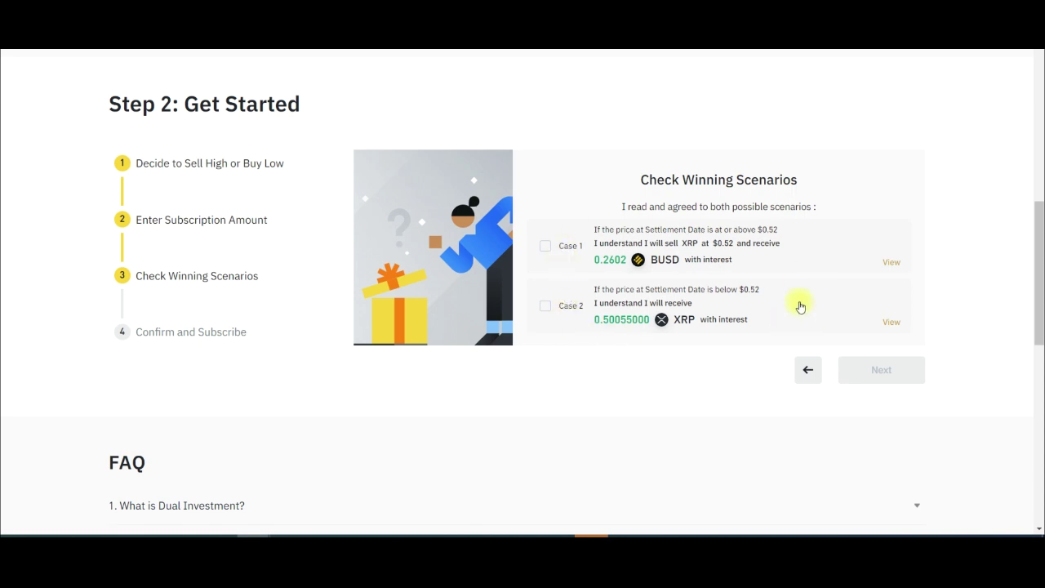
pyautogui.click(547, 308)
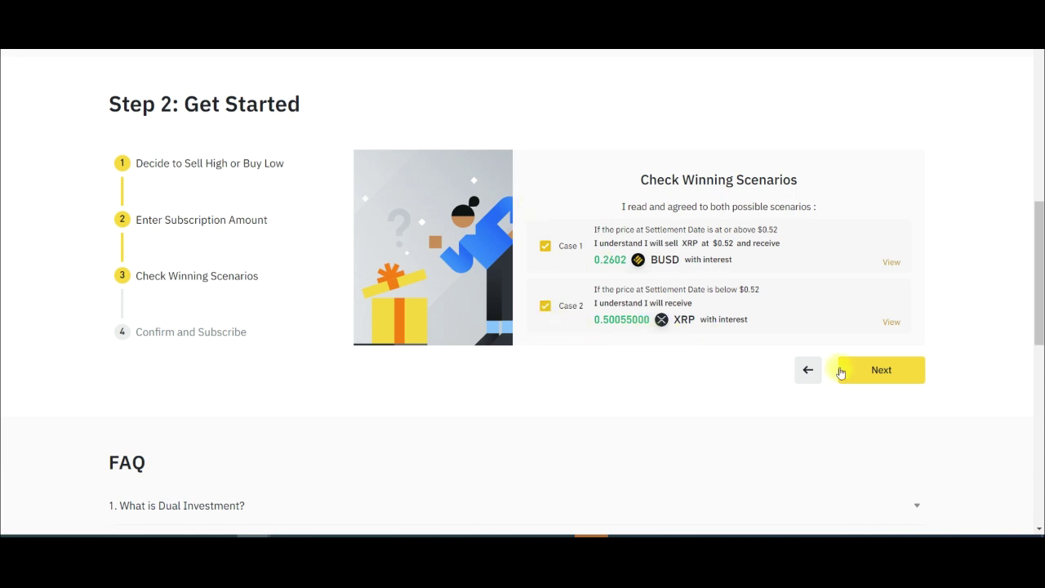
# Continue to the final confirmation stage and accept all four acknowledgements, including Binance Dual Investment's Service Agreement.
pyautogui.click(872, 369)
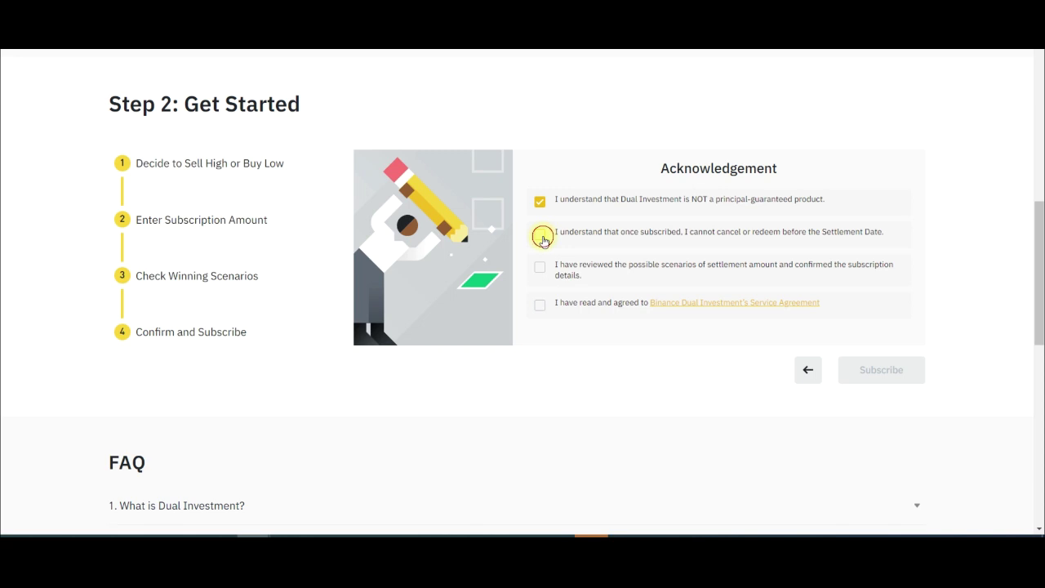
pyautogui.click(539, 307)
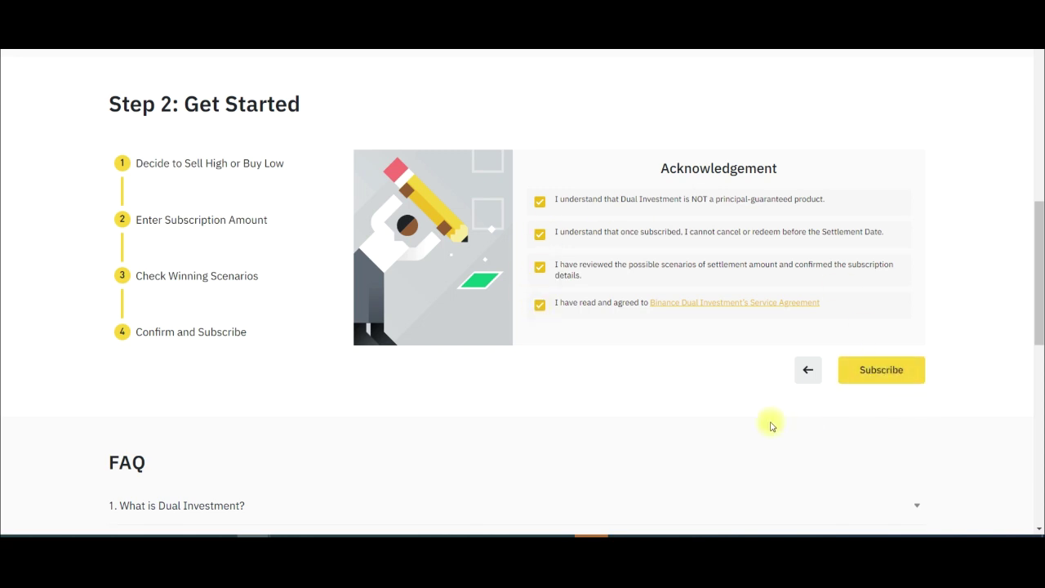
pyautogui.scroll(1, 765, 425)
pyautogui.scroll(-2, 766, 425)
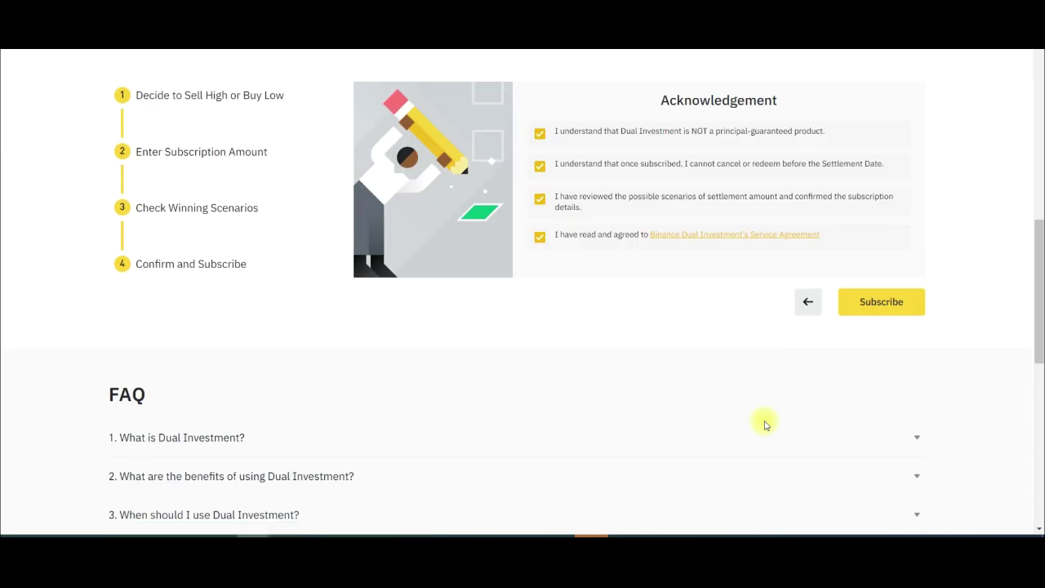
# Turn off Beginner Mode and go to the settlement options for selling BTC high.
pyautogui.scroll(6, 765, 424)
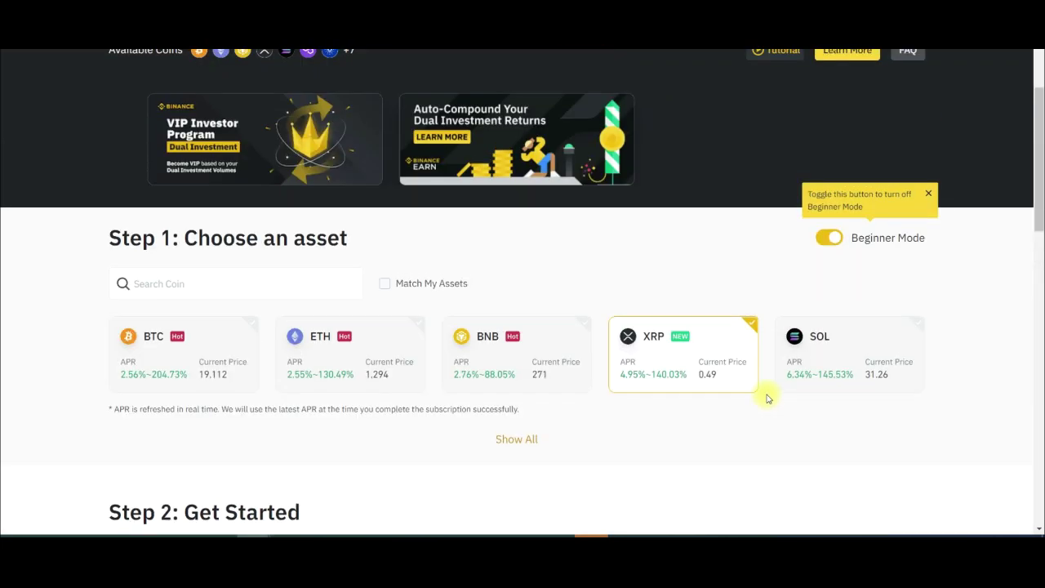
pyautogui.click(833, 243)
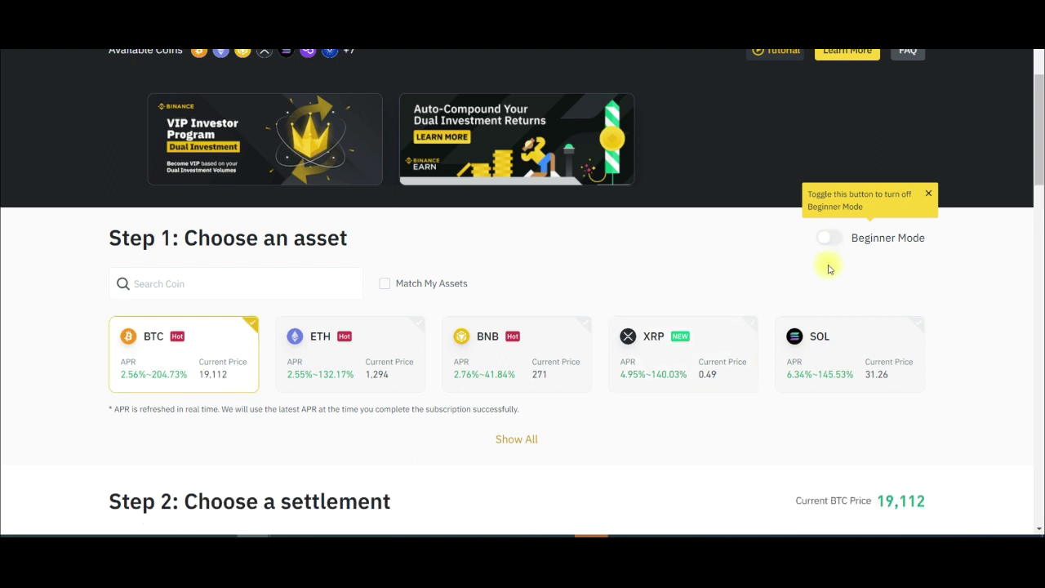
pyautogui.scroll(-2, 263, 283)
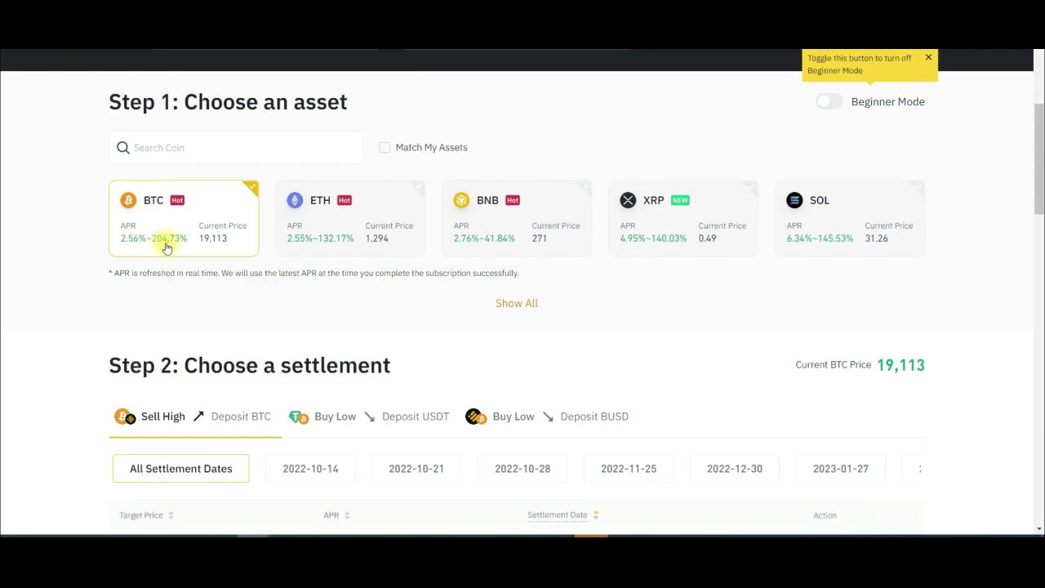
pyautogui.scroll(-2, 167, 252)
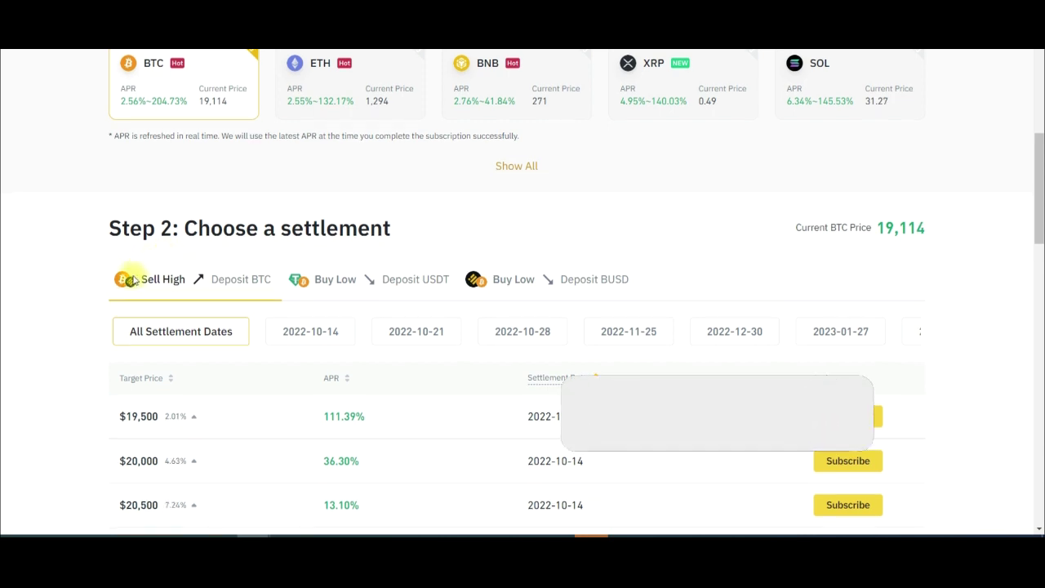
pyautogui.scroll(-2, 133, 275)
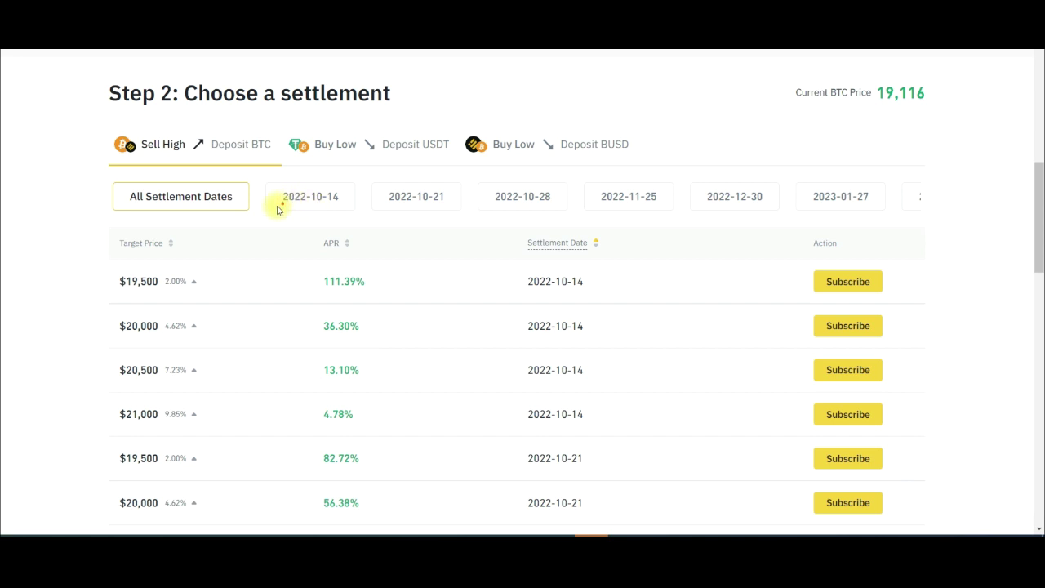
# Review the settlement dates offered for the BTC sell-high products, from 2022-10-14 to 2023-01-27.
pyautogui.moveTo(279, 219)
pyautogui.mouseDown()
pyautogui.moveTo(357, 199)
pyautogui.moveTo(276, 194)
pyautogui.mouseUp()
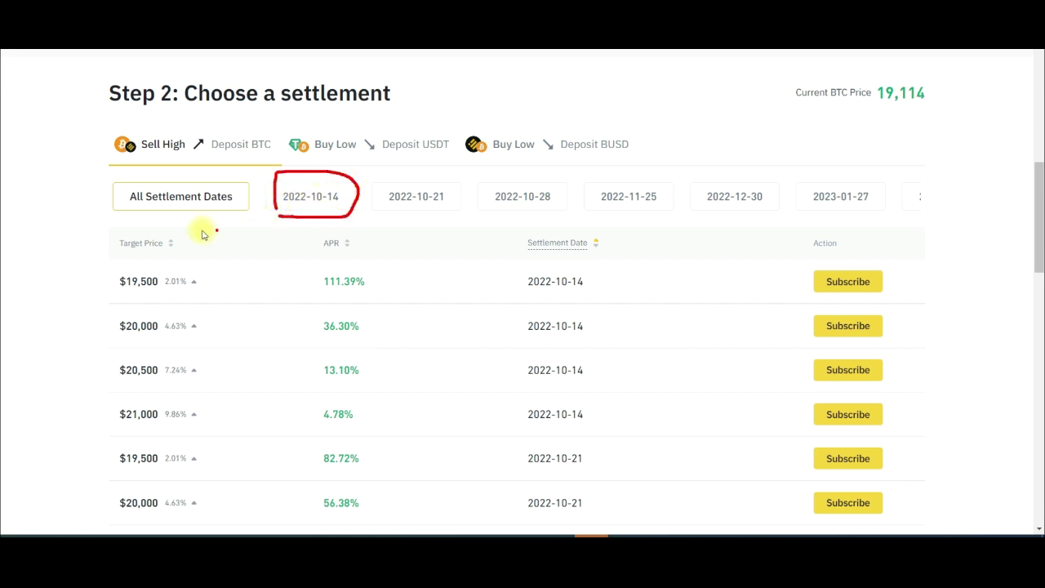
pyautogui.click(169, 417)
pyautogui.moveTo(442, 220)
pyautogui.mouseDown()
pyautogui.moveTo(480, 205)
pyautogui.moveTo(654, 197)
pyautogui.mouseUp()
pyautogui.moveTo(731, 217); pyautogui.dragTo(779, 197)
pyautogui.moveTo(847, 214); pyautogui.dragTo(868, 209)
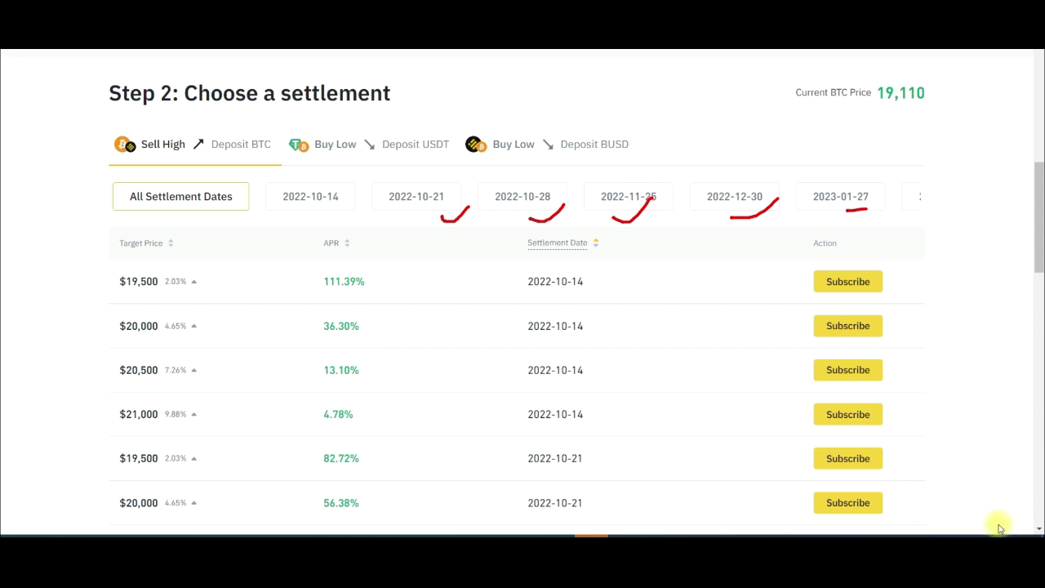
pyautogui.click(932, 526)
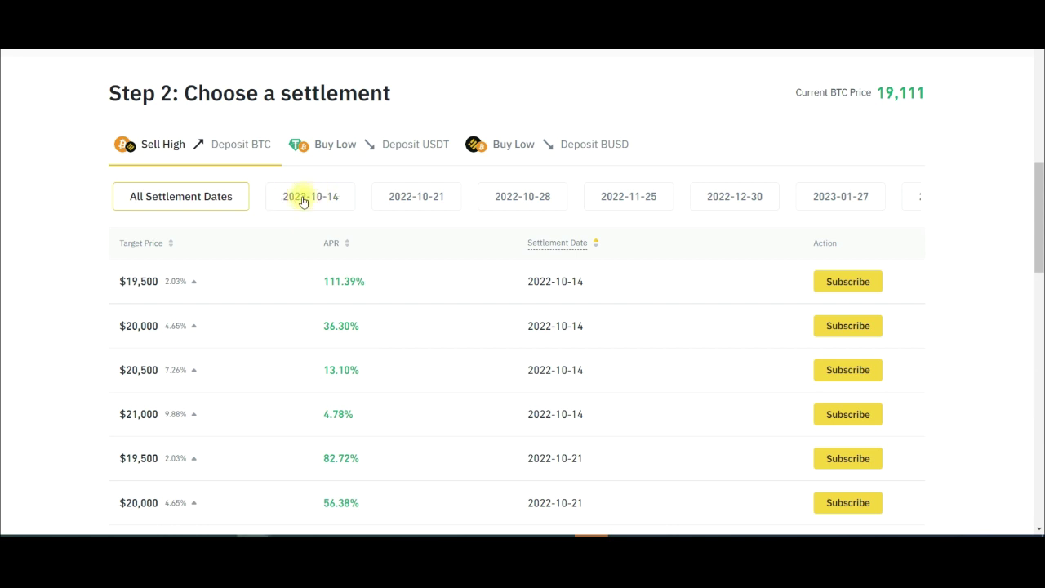
# Filter the BTC sell-high products to the 2022-10-14 settlement date and review their target prices and APRs.
pyautogui.click(303, 199)
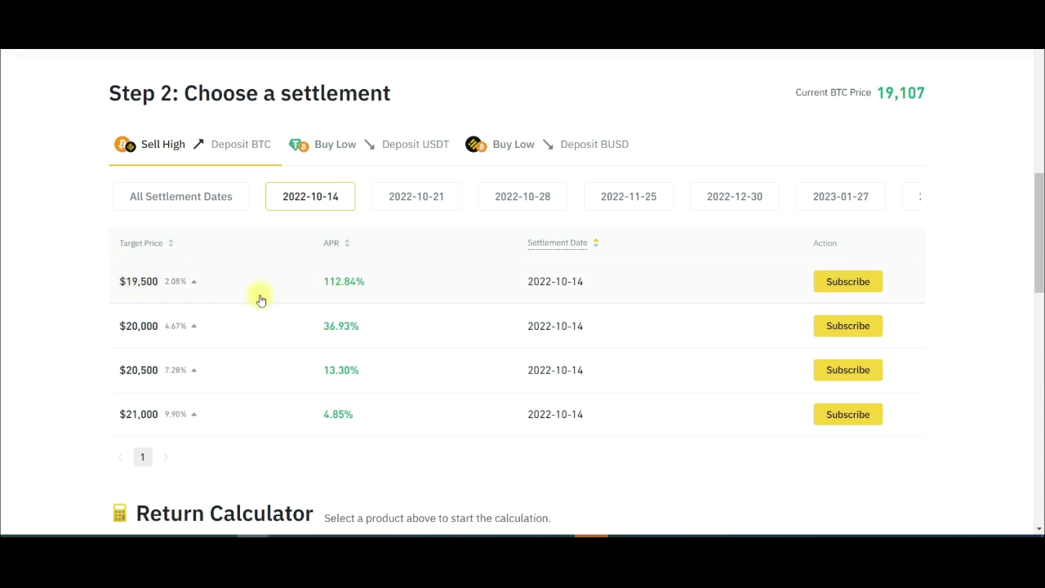
pyautogui.scroll(3, 556, 250)
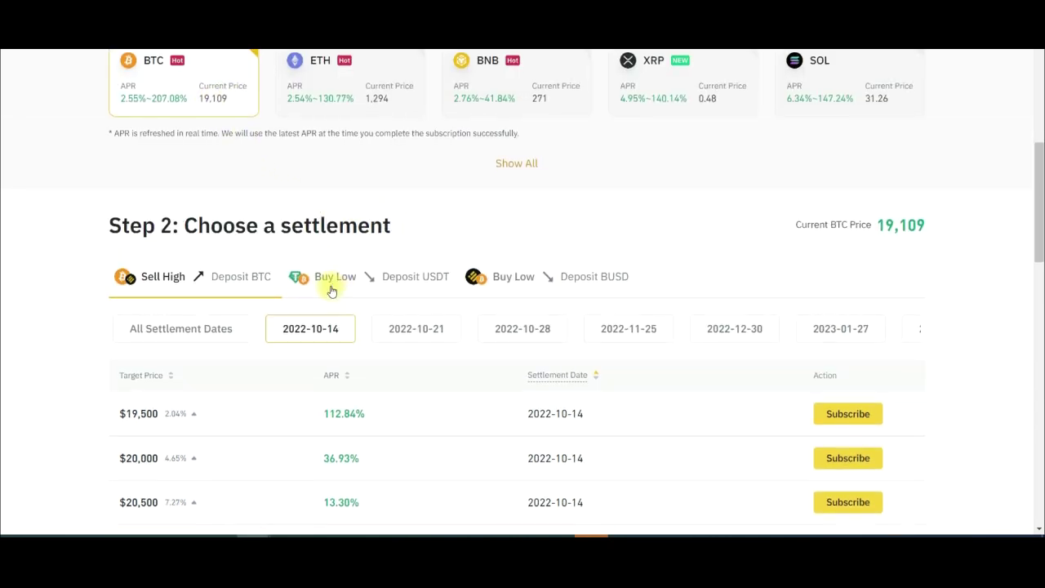
pyautogui.scroll(-5, 240, 331)
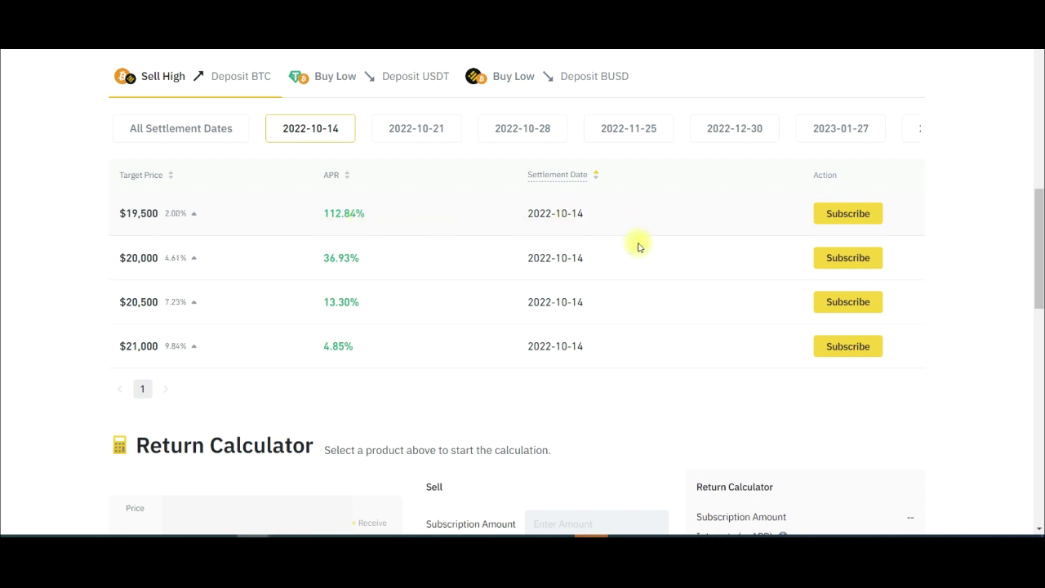
pyautogui.scroll(1, 532, 341)
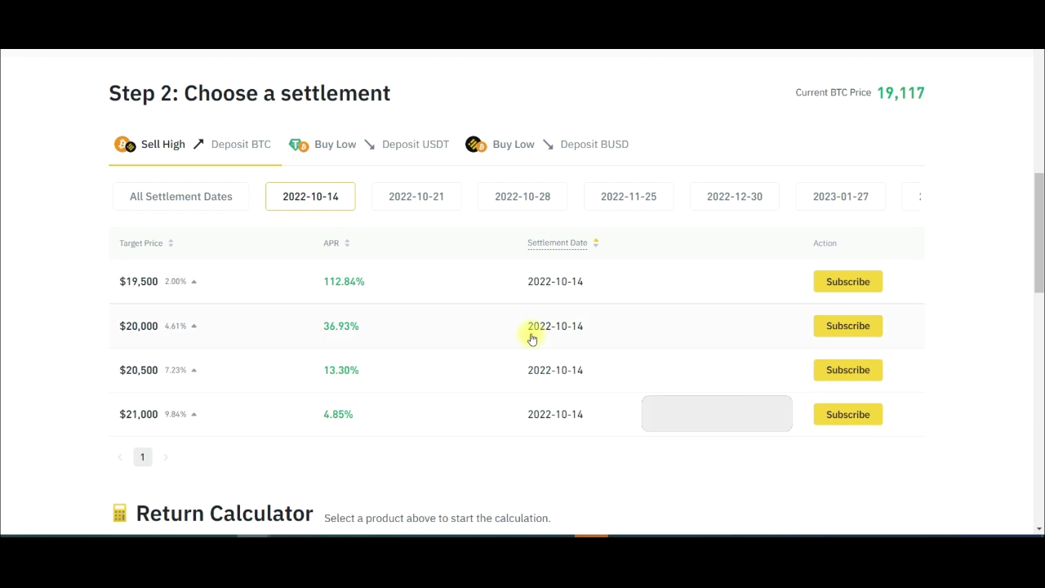
pyautogui.scroll(3, 531, 339)
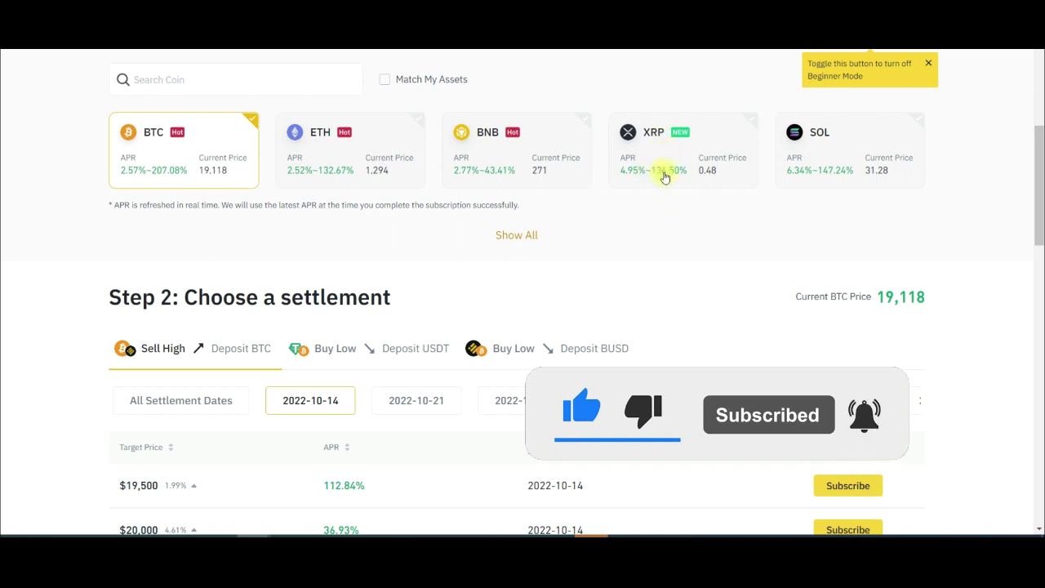
pyautogui.scroll(-3, 651, 259)
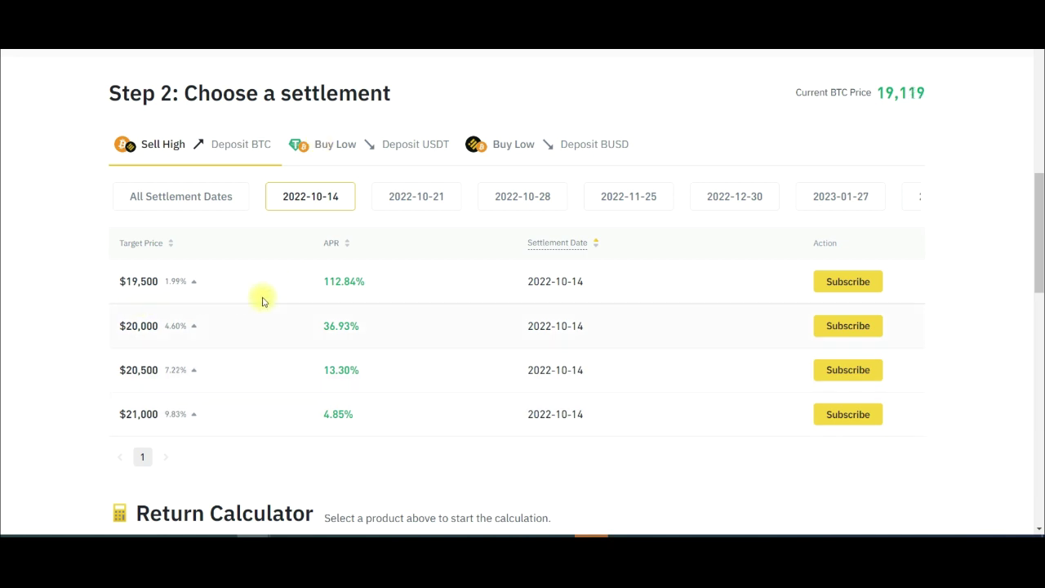
# Try a subscription amount of 10 BTC for the $19,500 sell-high product and check it against the available balance.
pyautogui.click(836, 283)
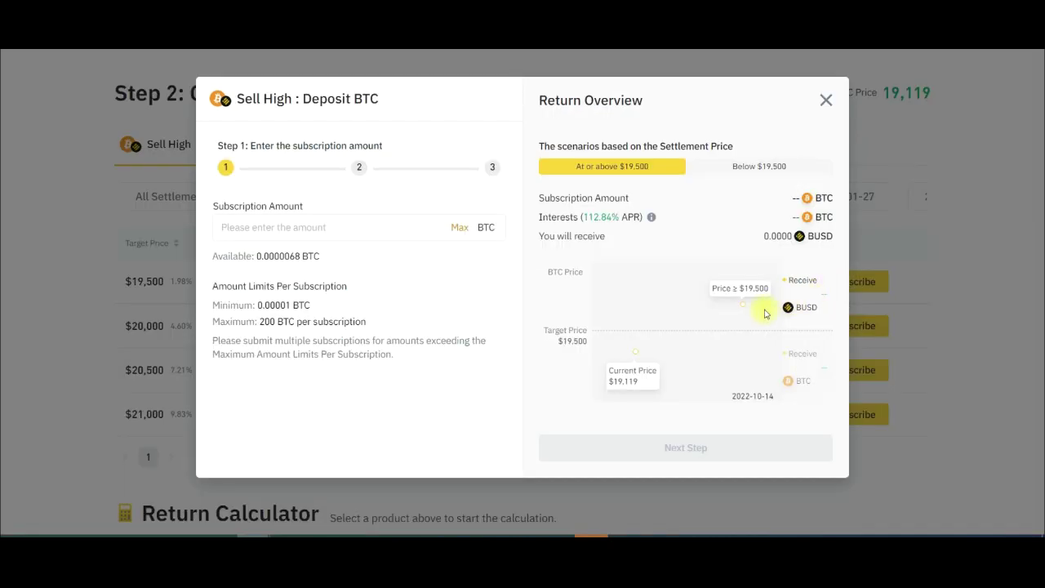
pyautogui.click(300, 229)
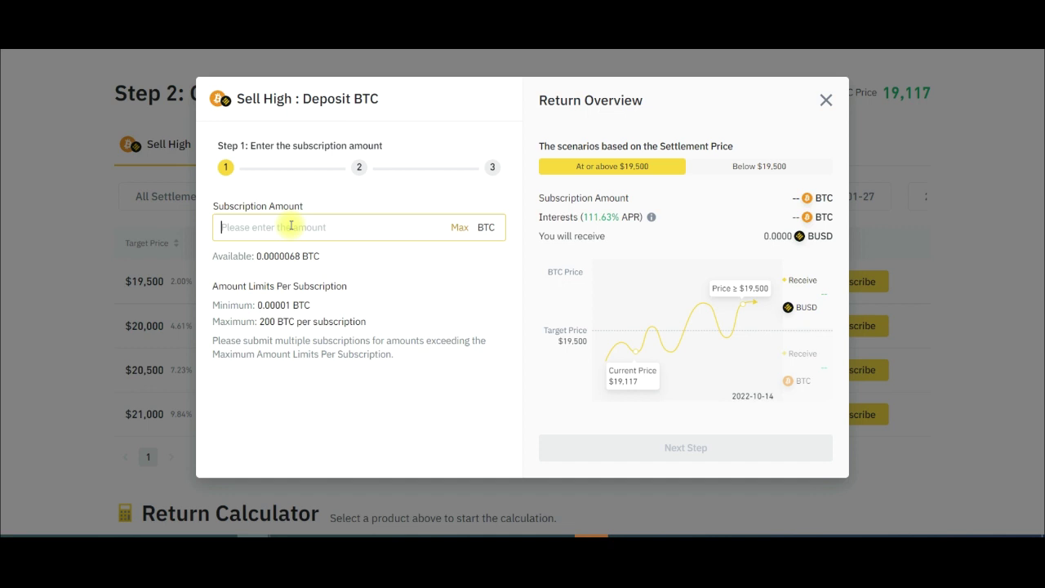
pyautogui.write('10')
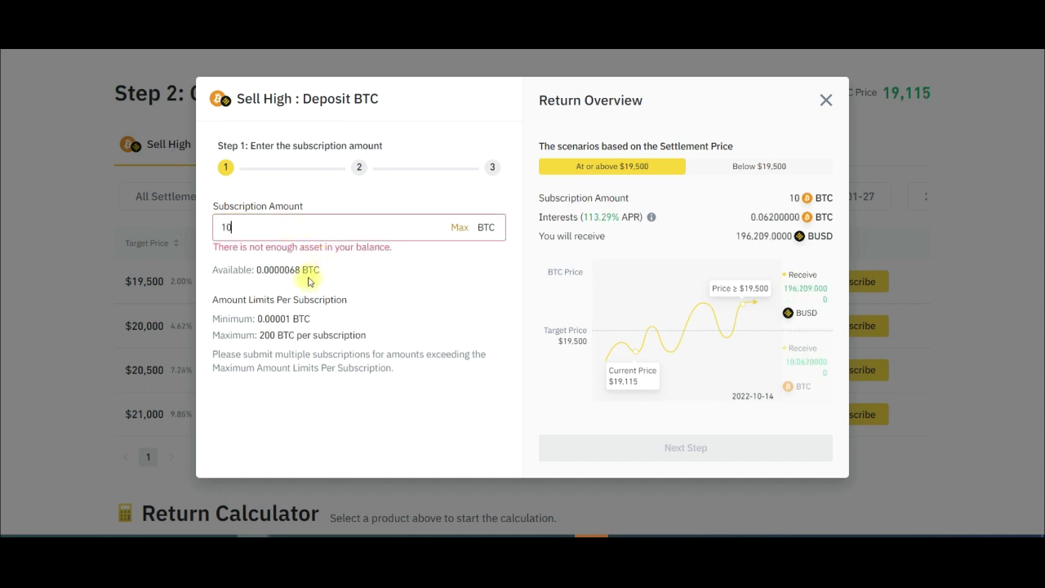
pyautogui.moveTo(261, 270); pyautogui.dragTo(296, 269)
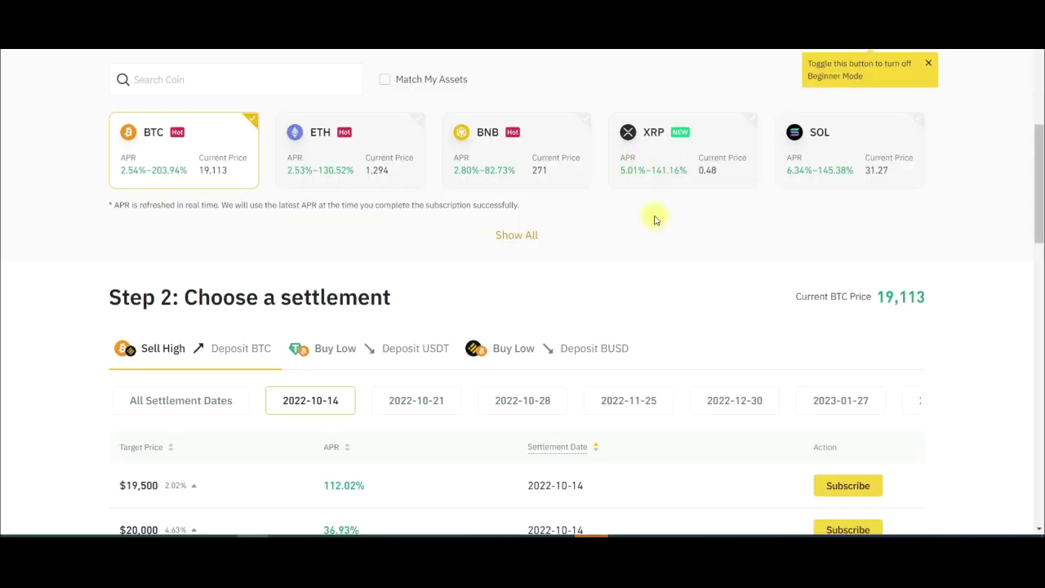
# Choose XRP as the asset and review its Sell High and Buy Low settlement options.
pyautogui.click(653, 171)
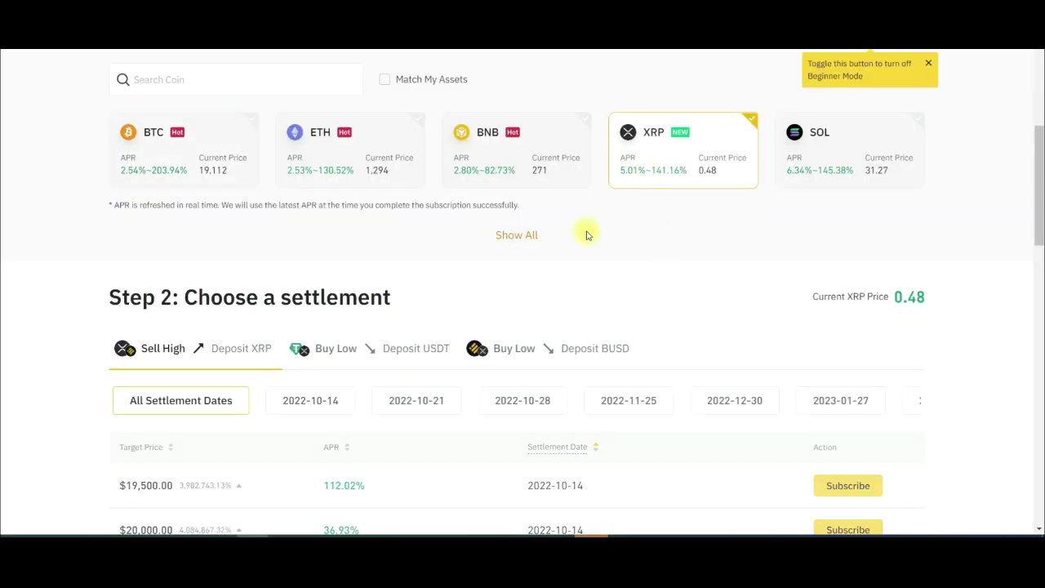
pyautogui.scroll(-3, 327, 269)
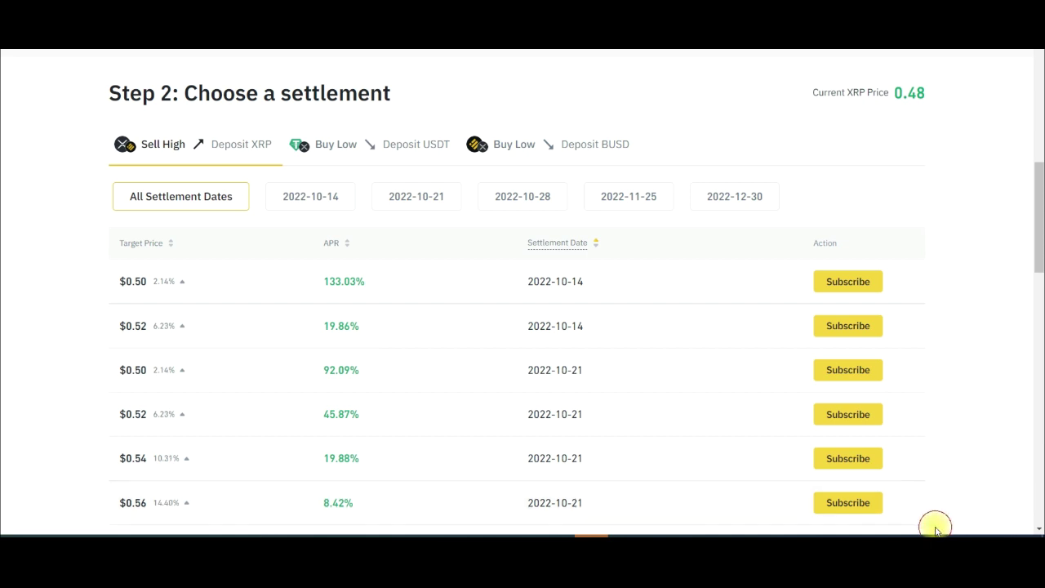
pyautogui.moveTo(130, 171)
pyautogui.mouseDown()
pyautogui.moveTo(107, 128)
pyautogui.moveTo(90, 165)
pyautogui.mouseUp()
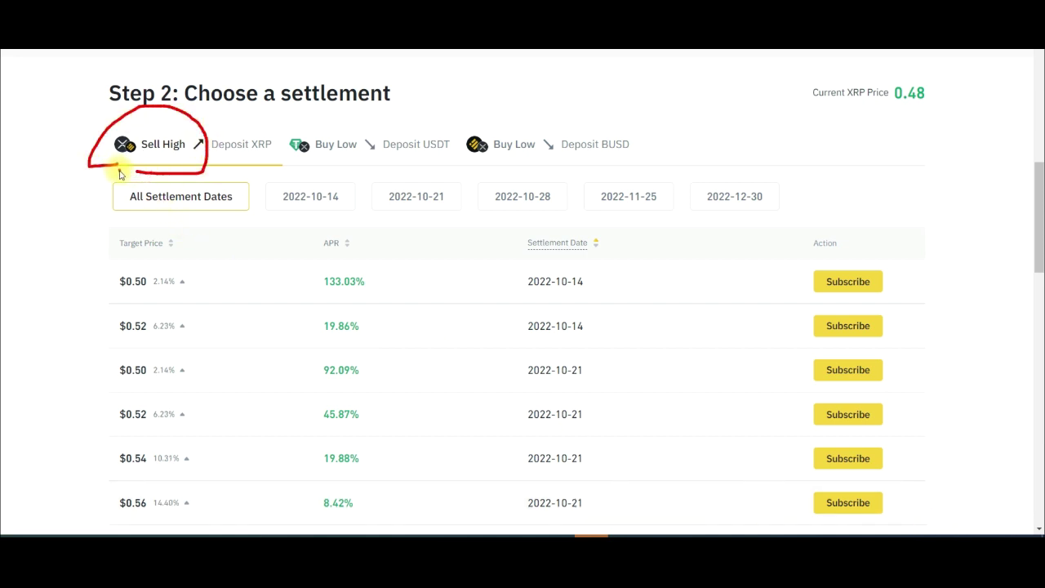
pyautogui.moveTo(287, 166)
pyautogui.mouseDown()
pyautogui.moveTo(380, 147)
pyautogui.moveTo(284, 158)
pyautogui.mouseUp()
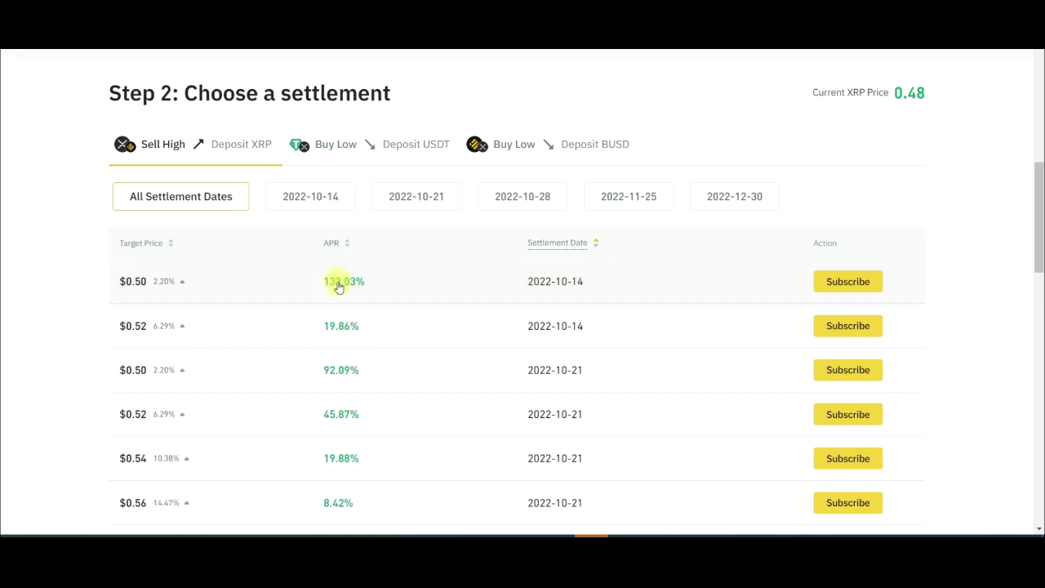
# Start subscribing to the XRP sell-high product with the $0.50 target settling 2022-10-14, using the maximum amount of 0.5 XRP.
pyautogui.click(845, 283)
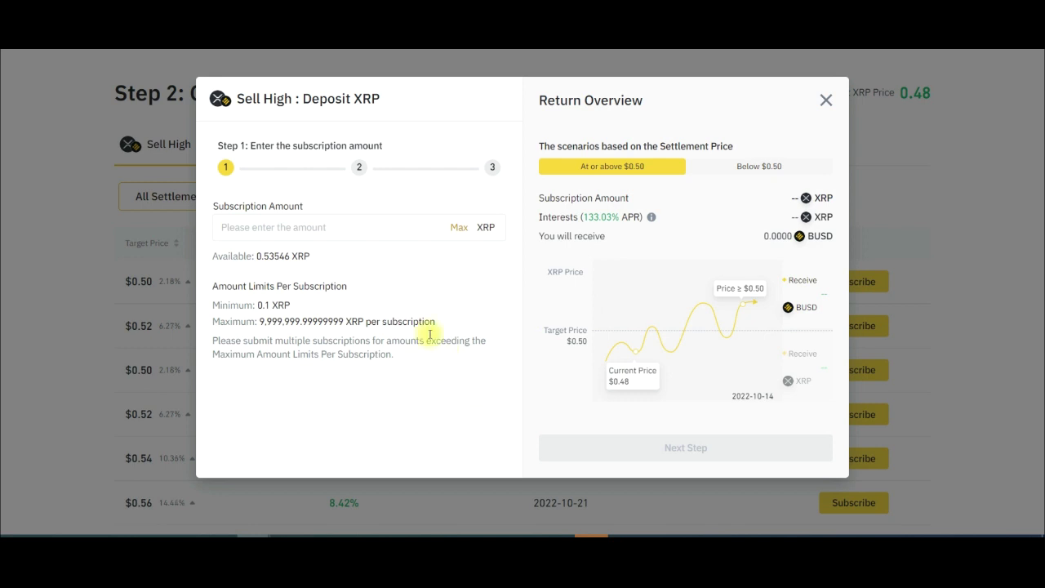
pyautogui.click(459, 228)
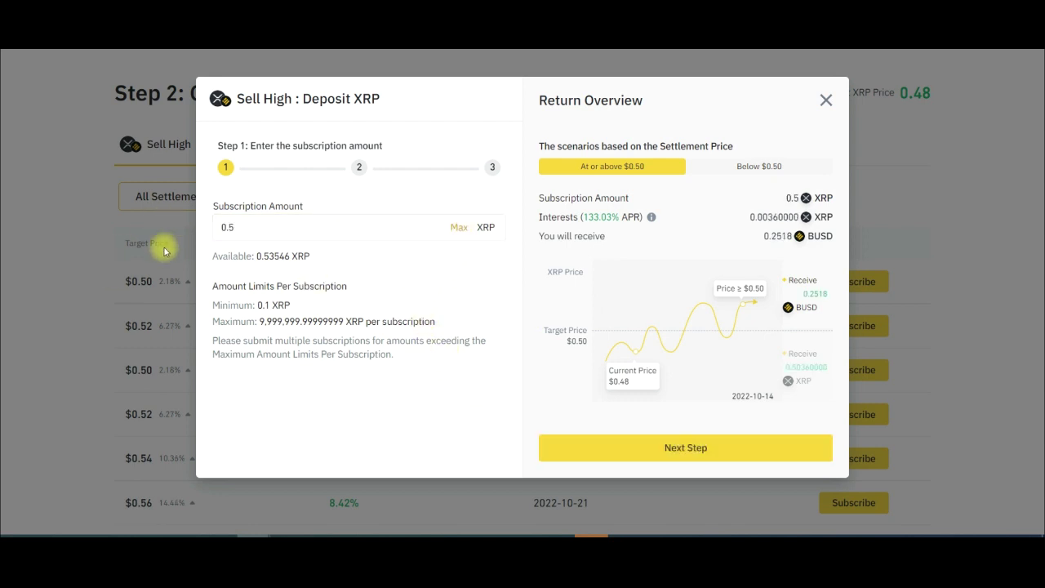
pyautogui.click(225, 271)
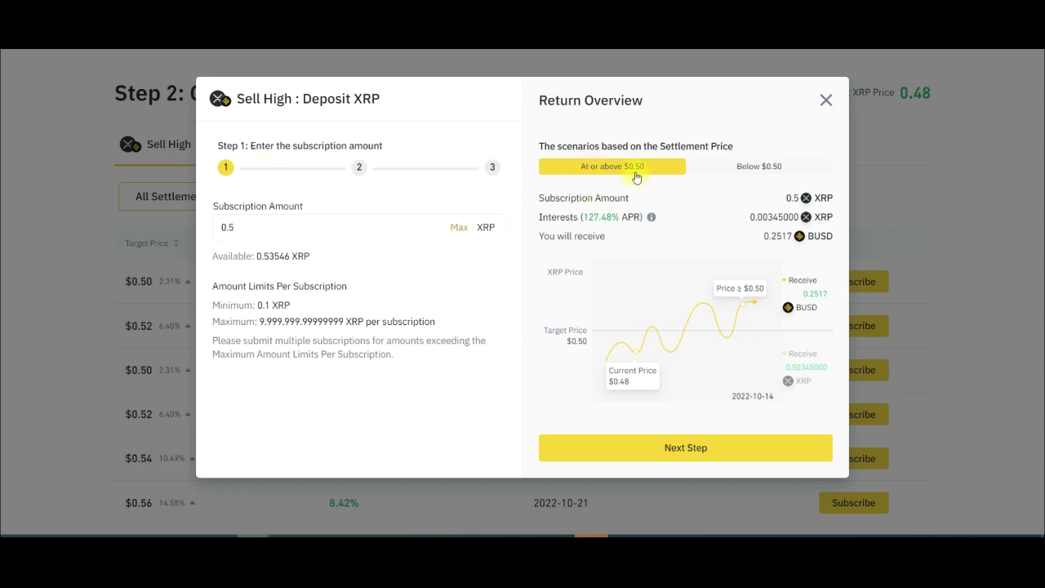
# Compare the interest and amount received when XRP settles at or above $0.50 and when it settles below $0.50.
pyautogui.moveTo(750, 216); pyautogui.dragTo(780, 236)
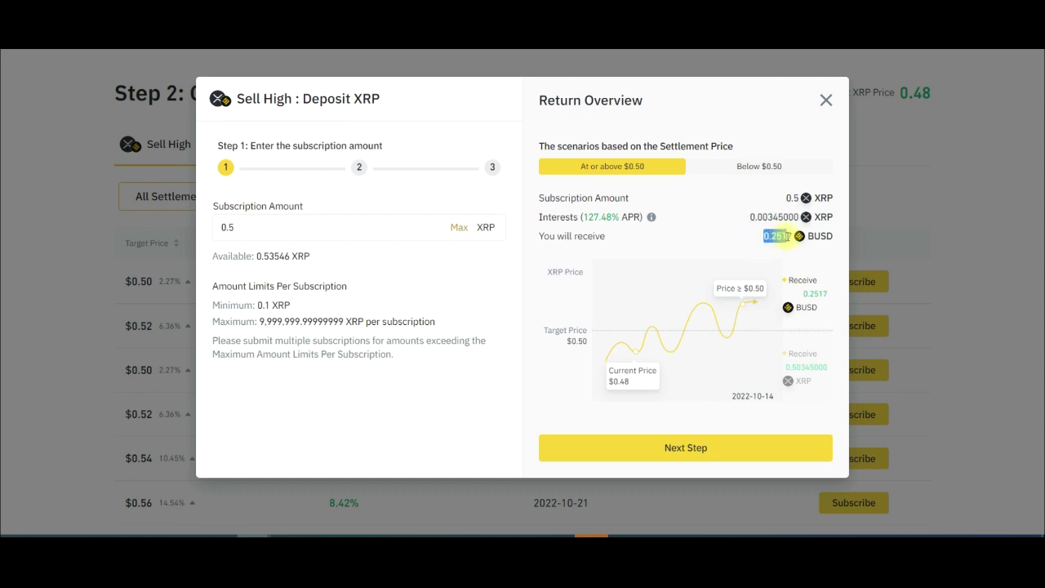
pyautogui.moveTo(244, 230); pyautogui.dragTo(225, 230)
pyautogui.click(760, 237)
pyautogui.moveTo(772, 238); pyautogui.dragTo(783, 236)
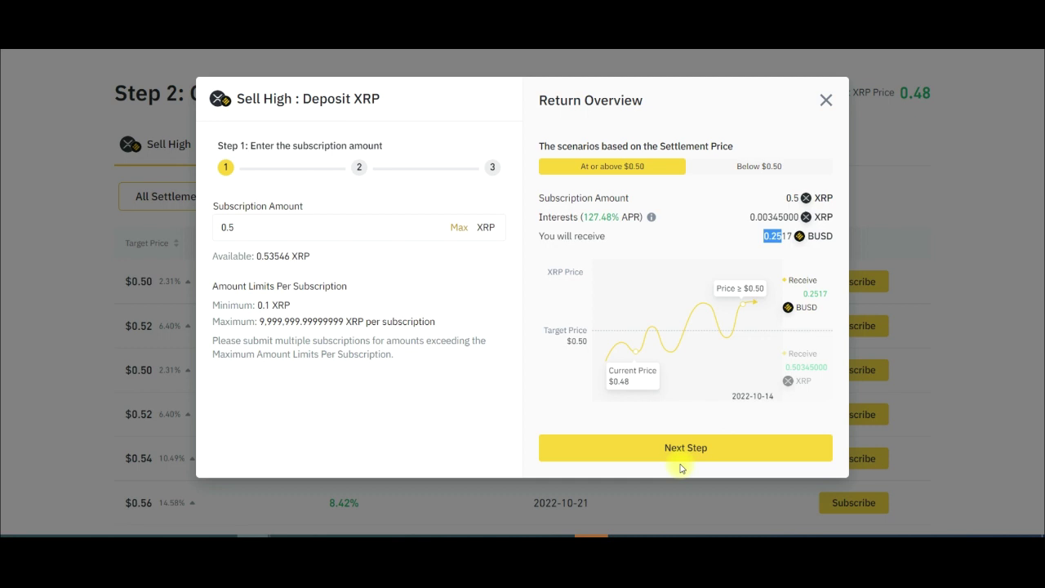
pyautogui.click(740, 169)
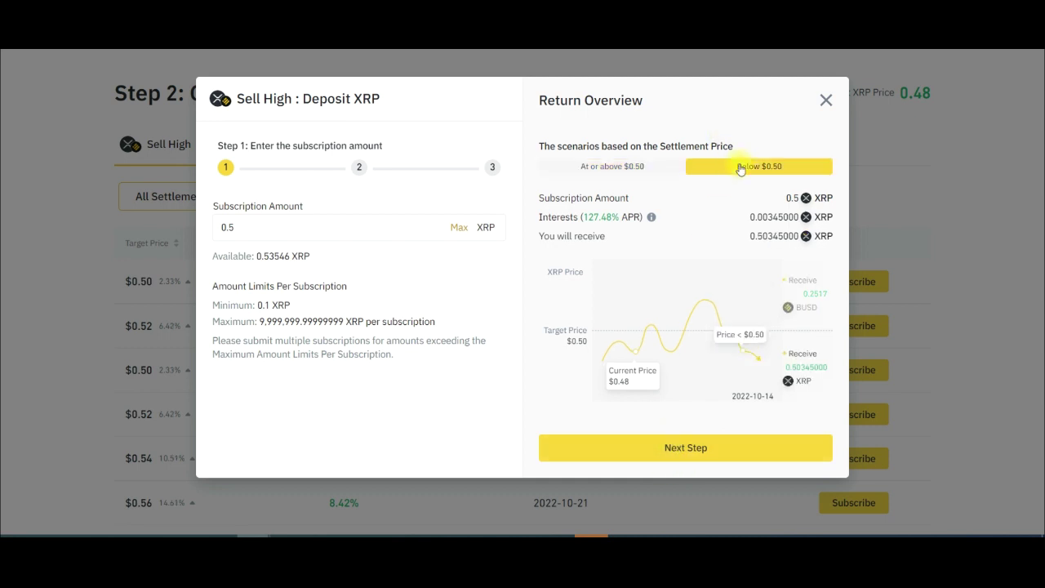
pyautogui.moveTo(750, 218); pyautogui.dragTo(763, 239)
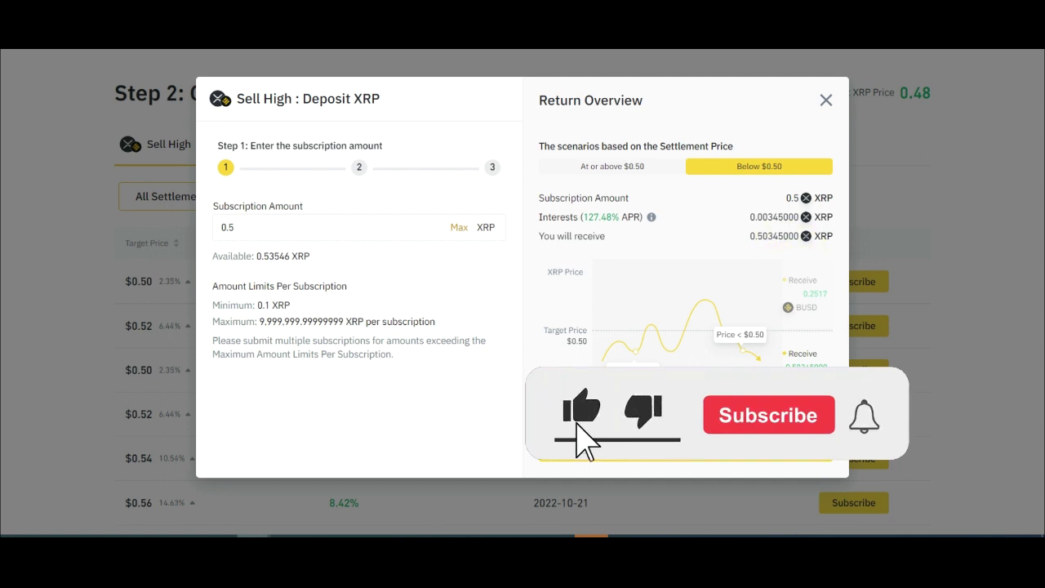
# Continue to the Auto-Compound setup, preview the plan with Auto-Compound off, and re-enable it with the Basic Plan.
pyautogui.click(686, 459)
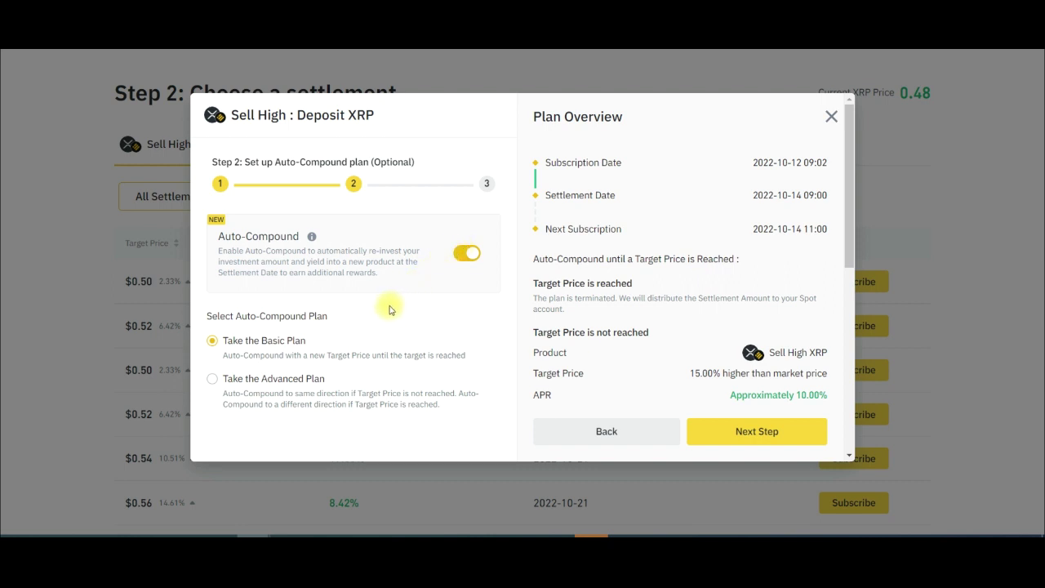
pyautogui.moveTo(318, 262); pyautogui.dragTo(406, 262)
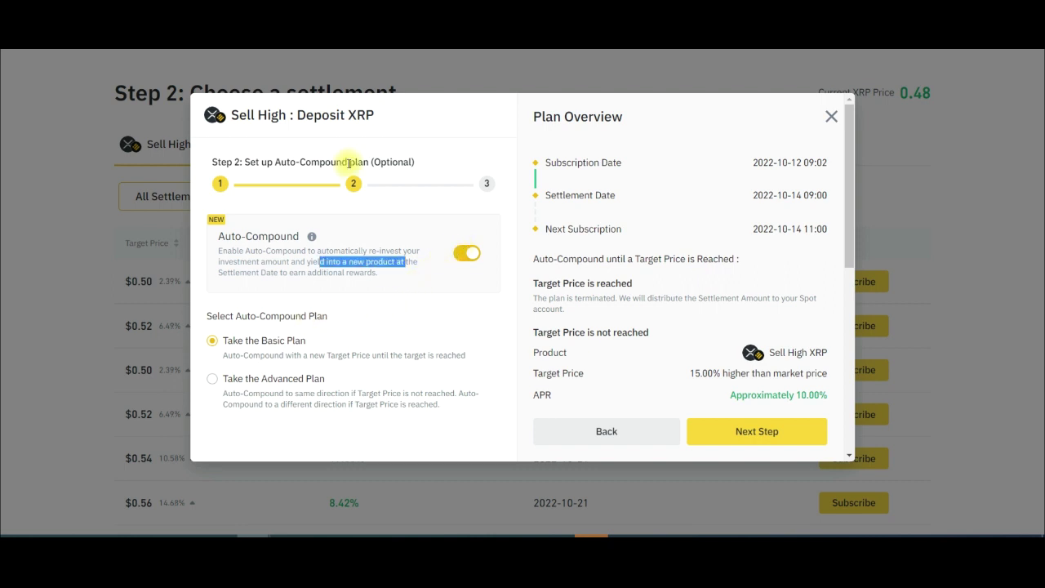
pyautogui.click(472, 256)
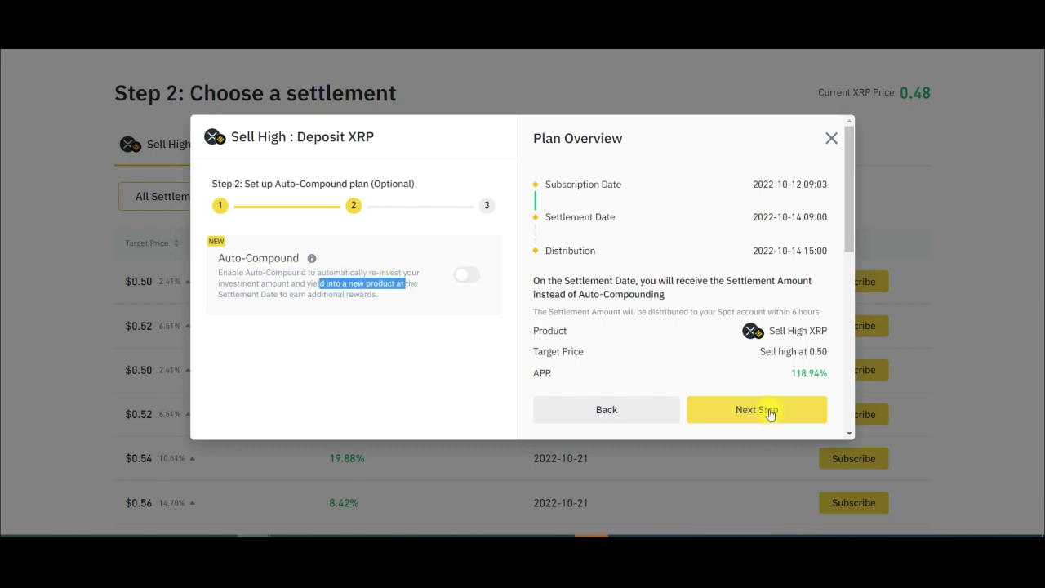
pyautogui.click(463, 279)
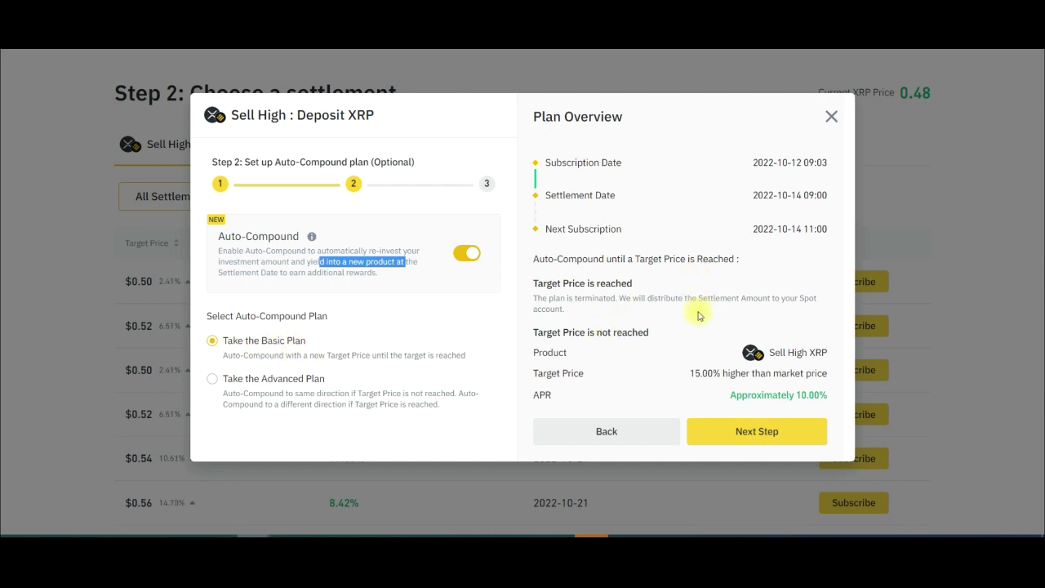
# Continue with the Basic Plan to the confirmation stage and accept all six acknowledgements for the XRP sell-high subscription.
pyautogui.click(741, 433)
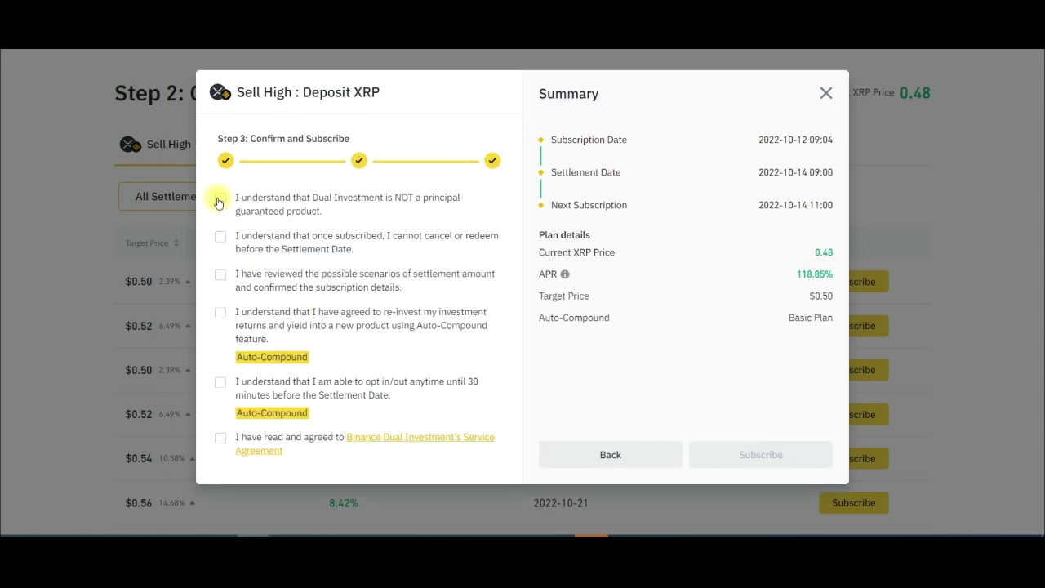
pyautogui.click(221, 239)
pyautogui.click(221, 274)
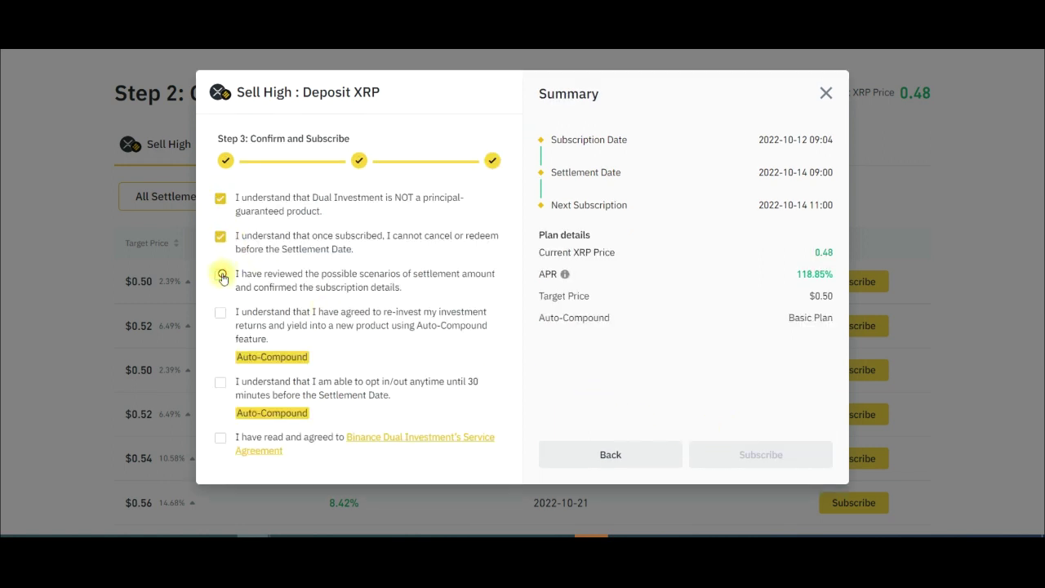
pyautogui.click(220, 319)
pyautogui.click(221, 384)
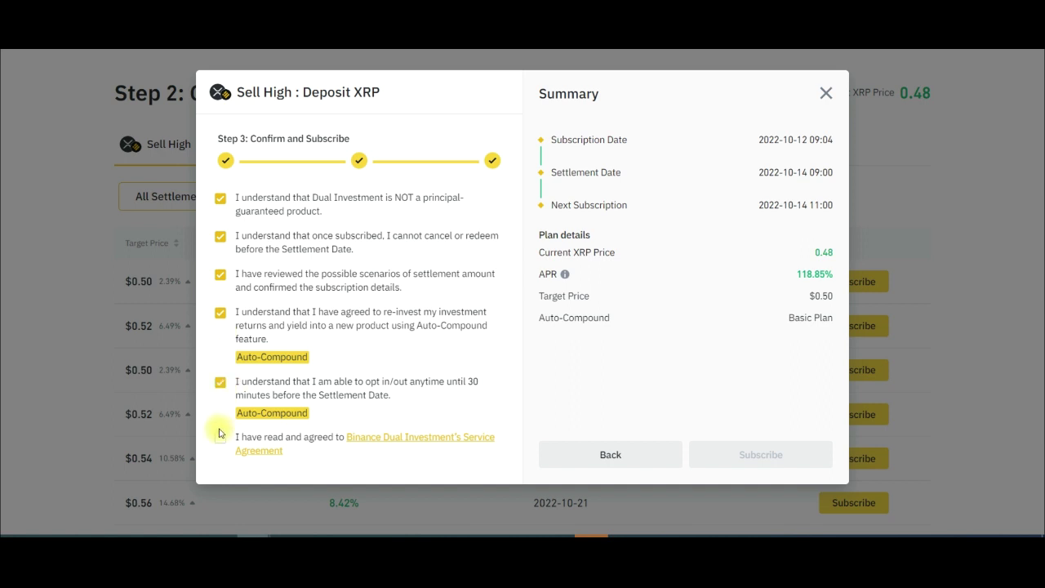
pyautogui.click(220, 438)
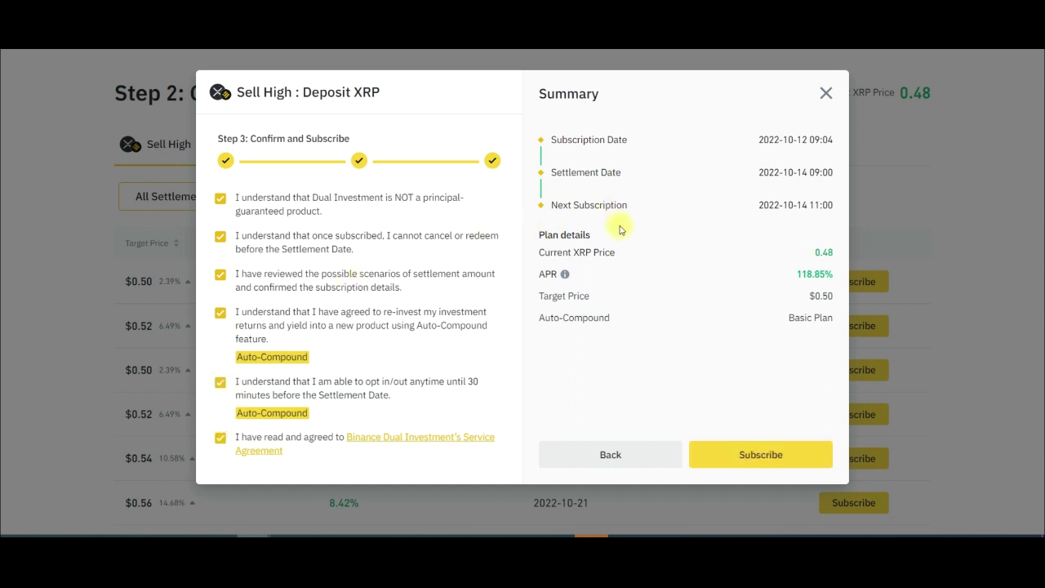
# Submit and confirm the XRP sell-high subscription, then dismiss the subscribed plan summary.
pyautogui.click(755, 456)
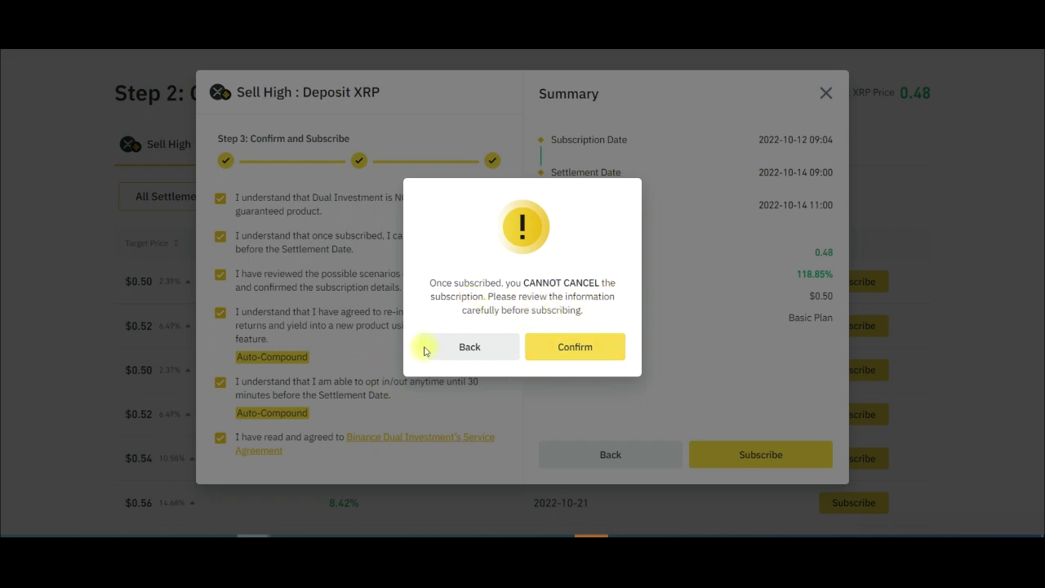
pyautogui.click(570, 351)
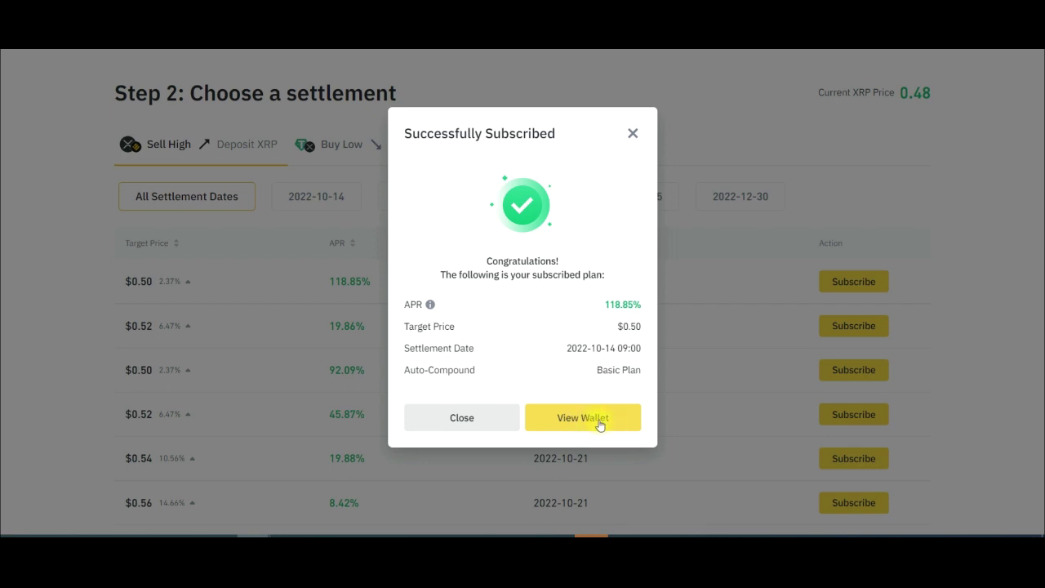
pyautogui.click(461, 417)
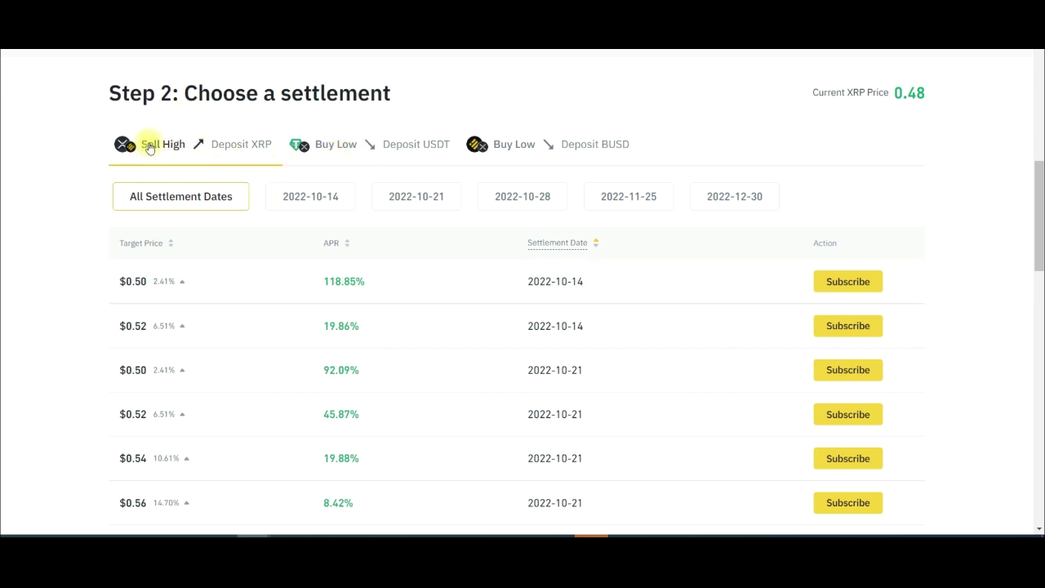
# Start a USDT buy-low subscription for XRP with the $0.48 target settling 2022-10-14, using the maximum amount of 4.61 USDT.
pyautogui.click(339, 147)
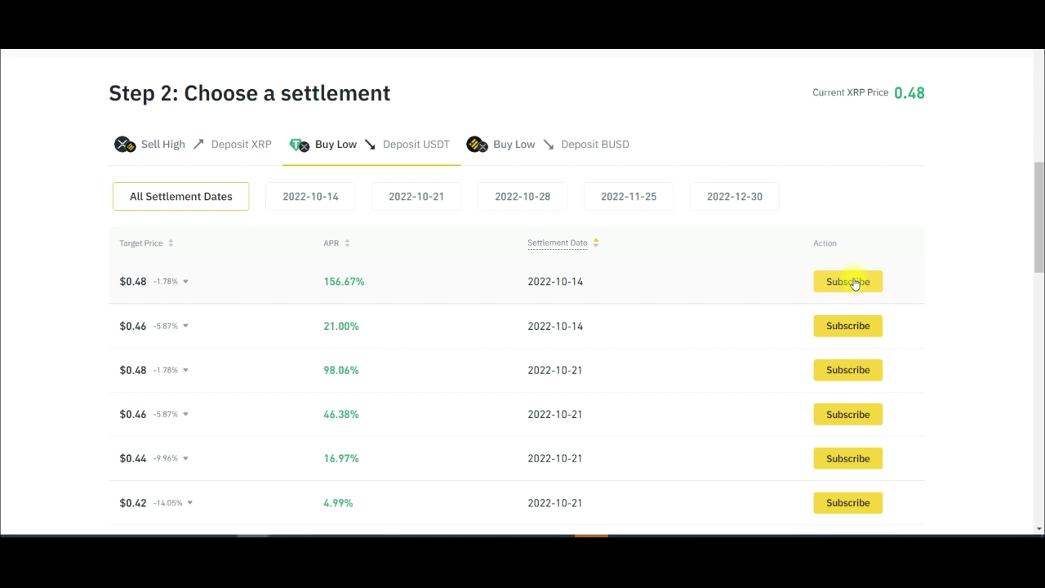
pyautogui.click(841, 282)
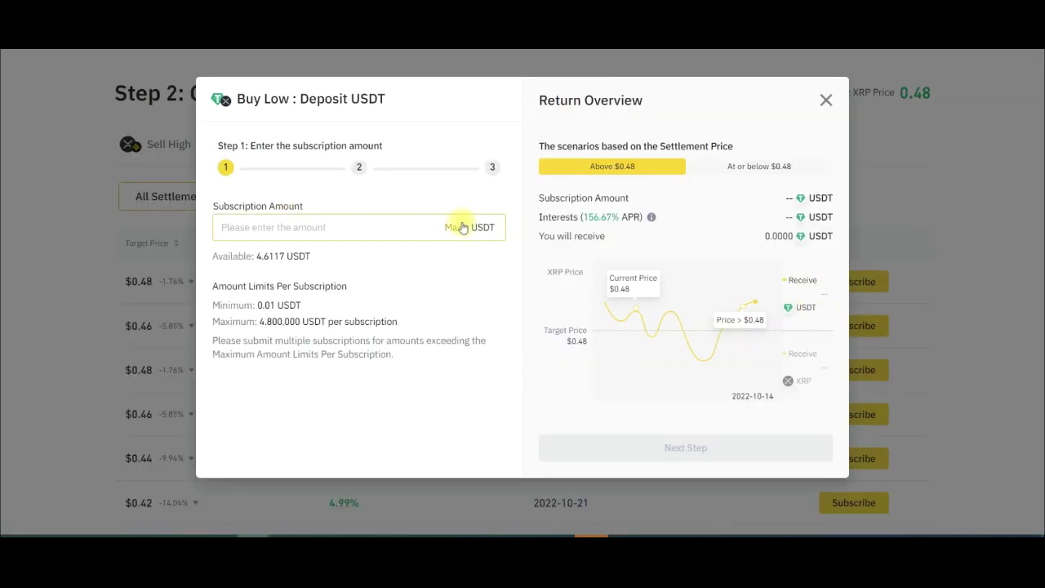
pyautogui.click(454, 227)
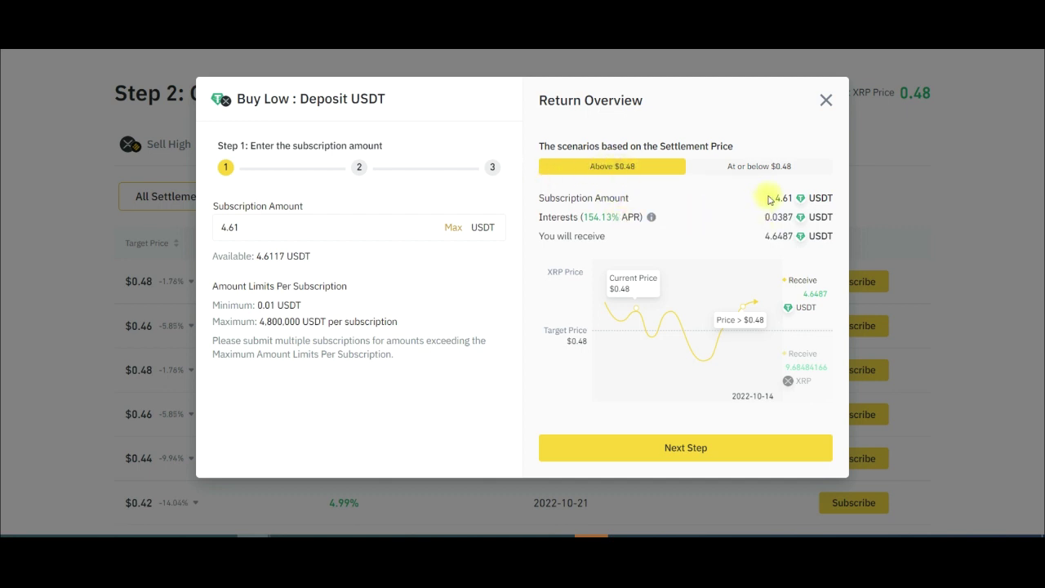
# Compare the interest and amount received when XRP settles above $0.48 and when it settles at or below $0.48.
pyautogui.moveTo(766, 211); pyautogui.dragTo(759, 177)
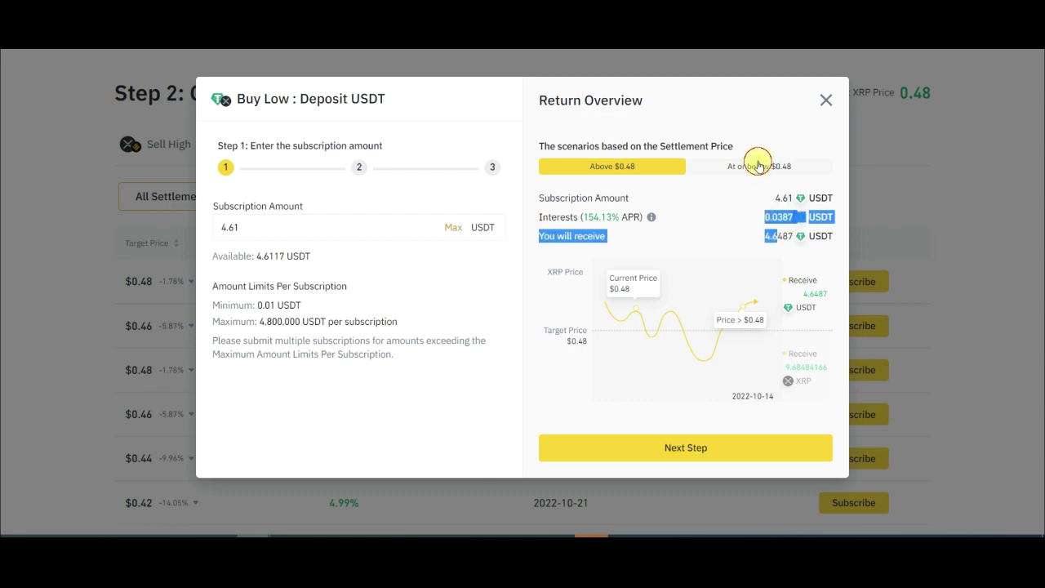
pyautogui.click(759, 166)
pyautogui.moveTo(777, 216); pyautogui.dragTo(766, 218)
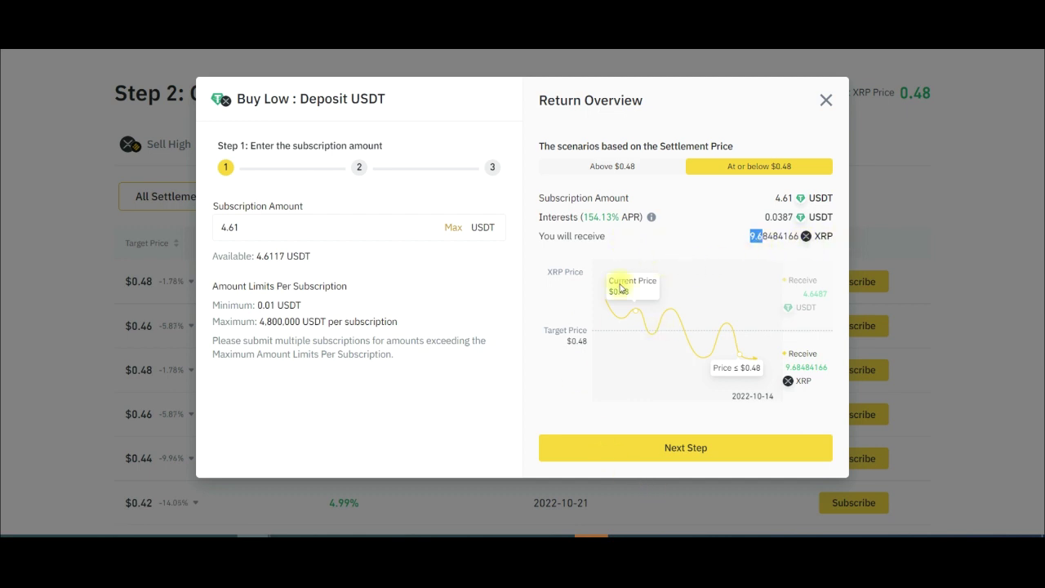
# Continue to the Auto-Compound setup, choose the Advanced Plan for the buy-low subscription, and proceed to the confirmation stage.
pyautogui.click(674, 459)
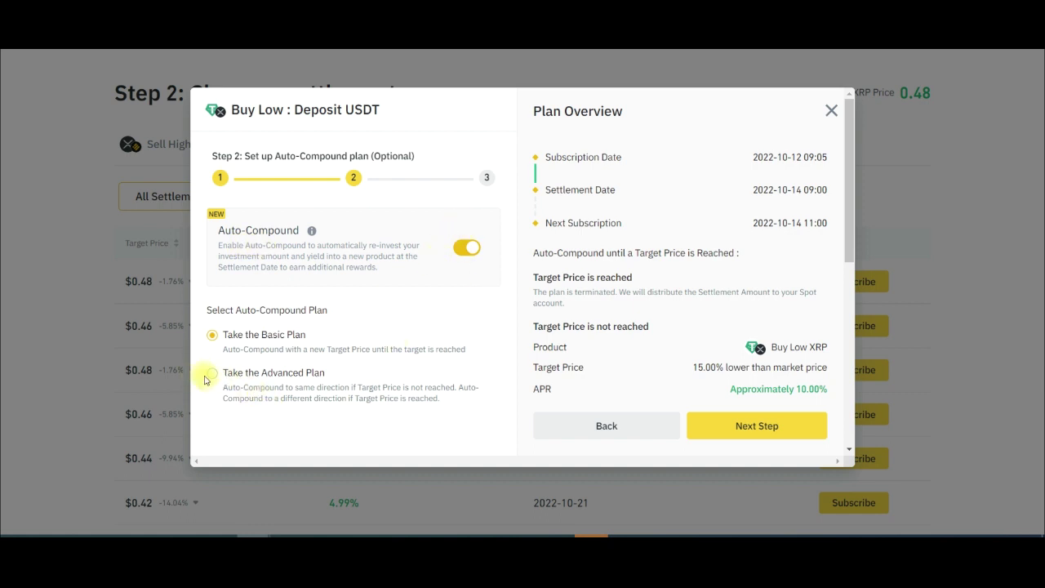
pyautogui.click(231, 392)
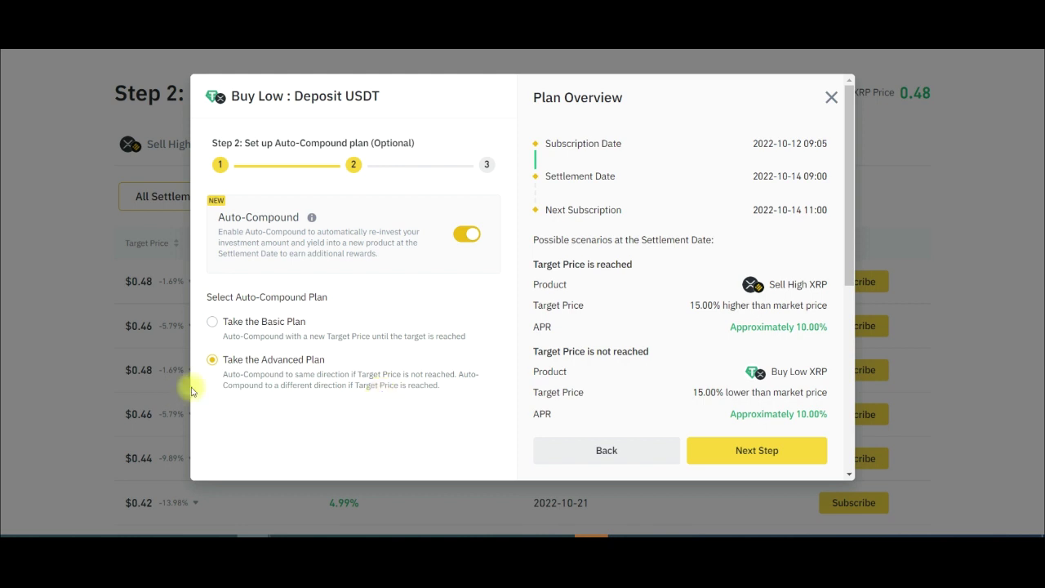
pyautogui.click(758, 451)
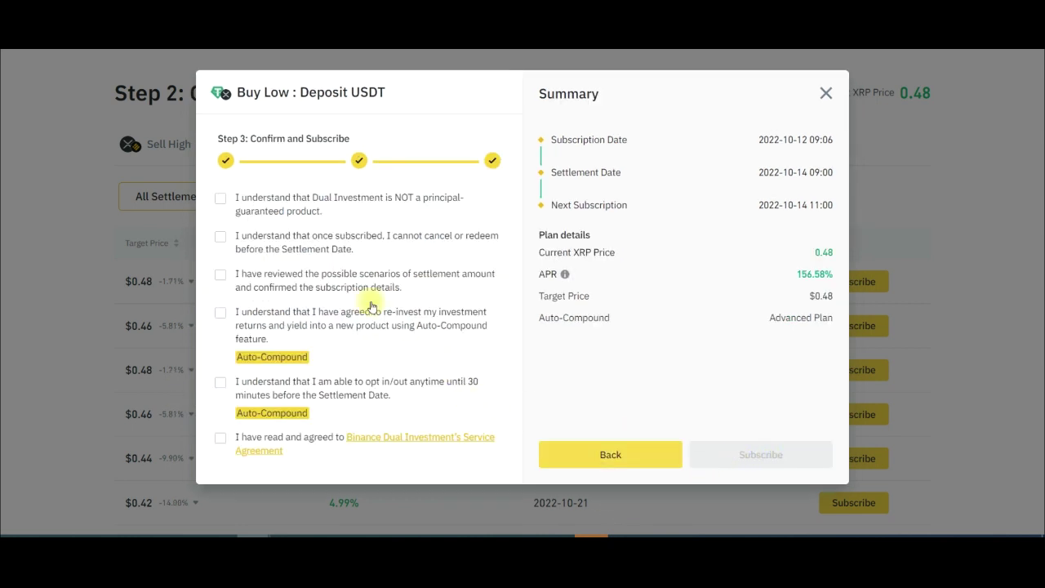
# Accept all six acknowledgements for the USDT buy-low subscription, including the Auto-Compound terms and service agreement.
pyautogui.click(220, 202)
pyautogui.click(219, 237)
pyautogui.click(219, 275)
pyautogui.click(220, 313)
pyautogui.click(220, 384)
pyautogui.click(221, 438)
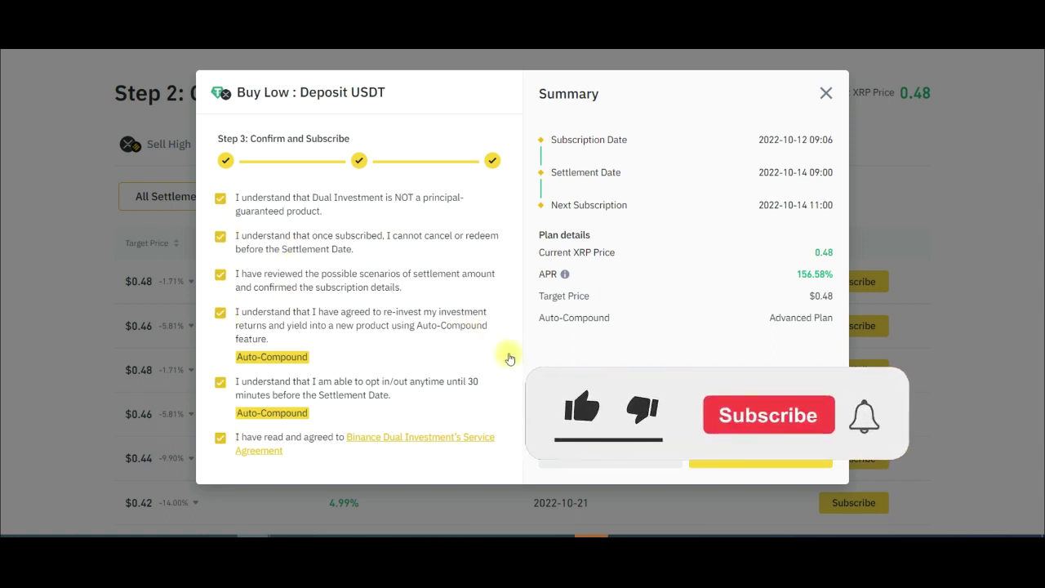
# Submit and confirm the USDT buy-low subscription, then view it in the Earn wallet.
pyautogui.click(760, 464)
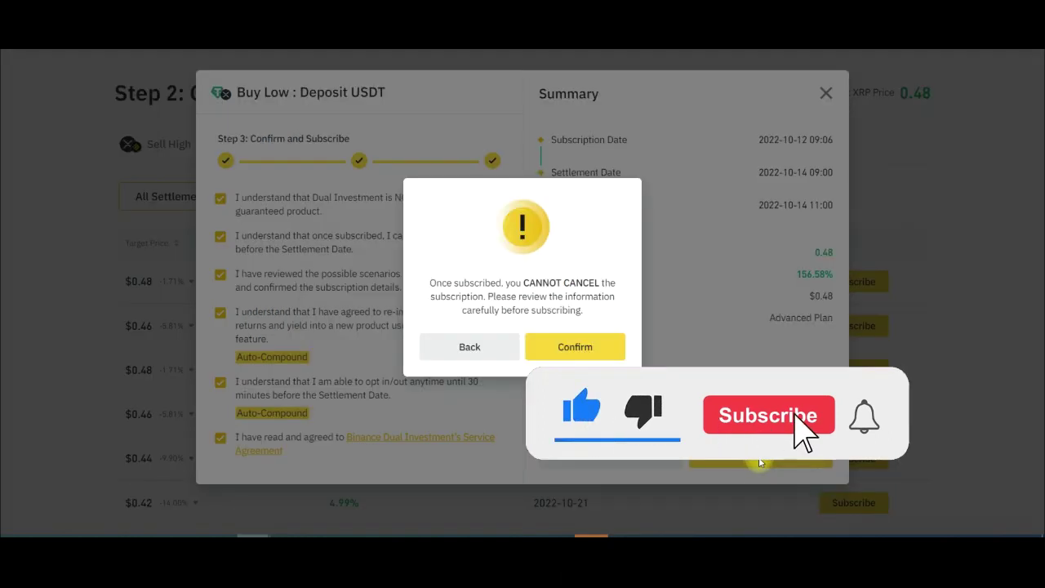
pyautogui.click(580, 345)
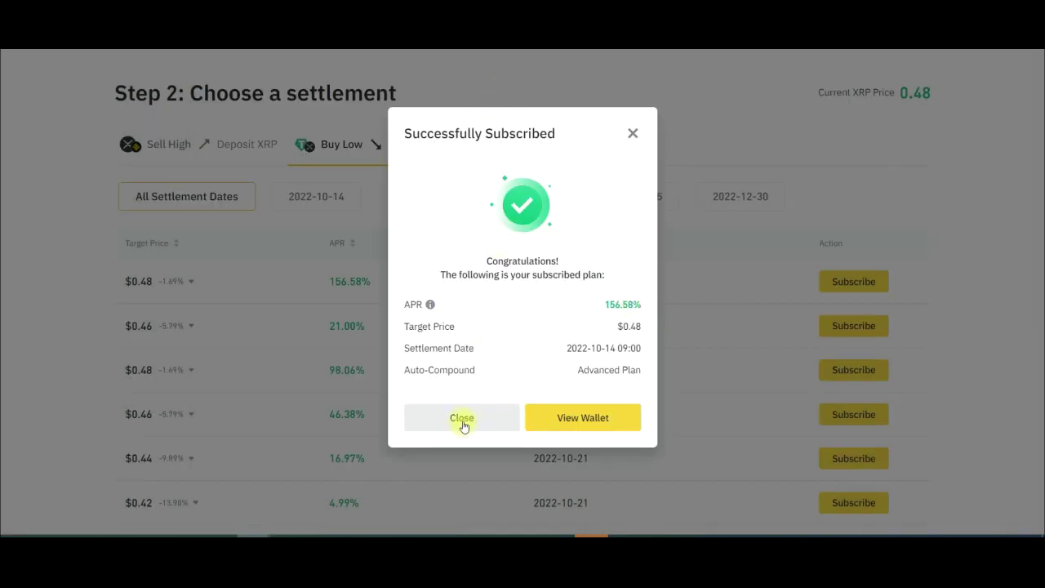
pyautogui.click(579, 418)
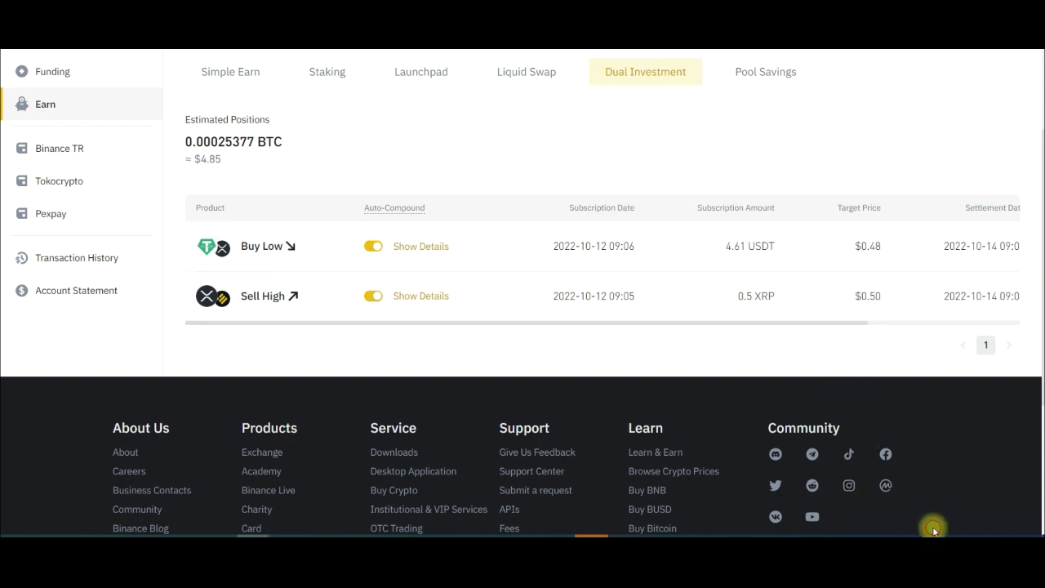
# Review the product, subscription date, subscription amount and target price of both Dual Investment positions in the wallet.
pyautogui.moveTo(645, 91)
pyautogui.mouseDown()
pyautogui.moveTo(606, 100)
pyautogui.moveTo(711, 70)
pyautogui.moveTo(600, 90)
pyautogui.moveTo(649, 106)
pyautogui.mouseUp()
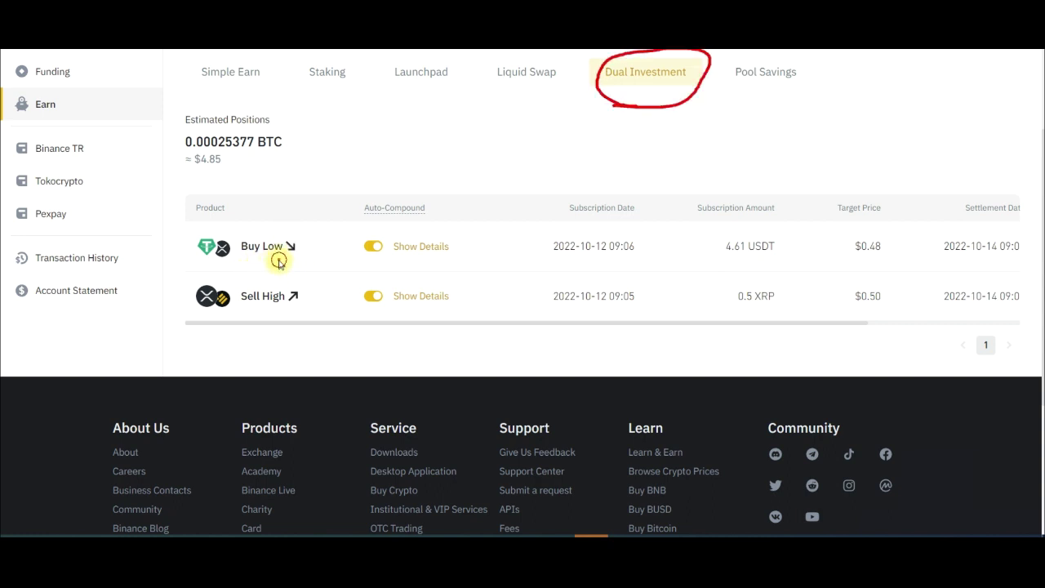
pyautogui.moveTo(279, 263); pyautogui.dragTo(318, 237)
pyautogui.moveTo(273, 318); pyautogui.dragTo(325, 293)
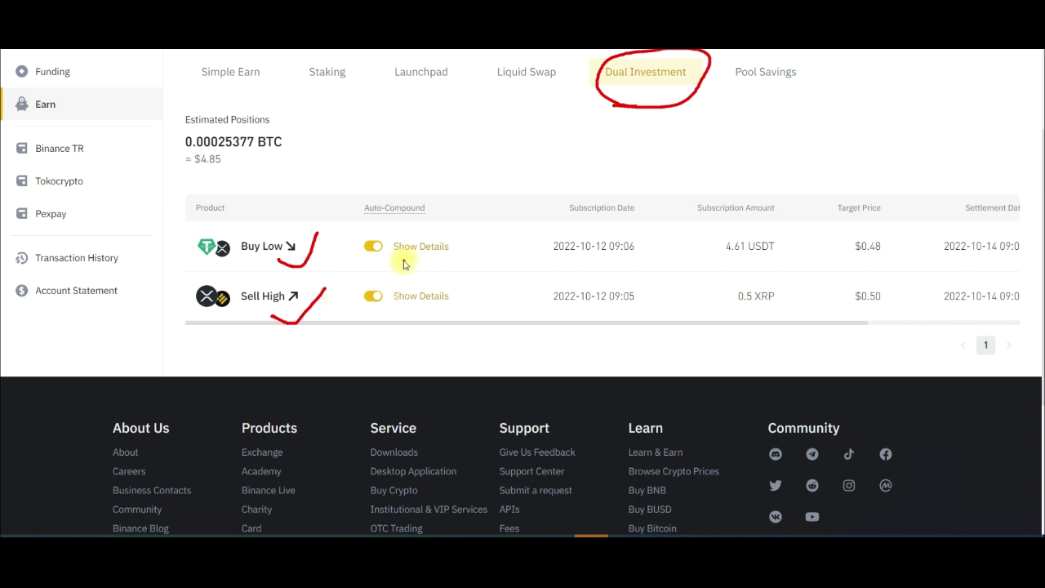
pyautogui.moveTo(563, 265)
pyautogui.mouseDown()
pyautogui.moveTo(631, 244)
pyautogui.moveTo(638, 205)
pyautogui.mouseUp()
pyautogui.moveTo(612, 318); pyautogui.dragTo(640, 305)
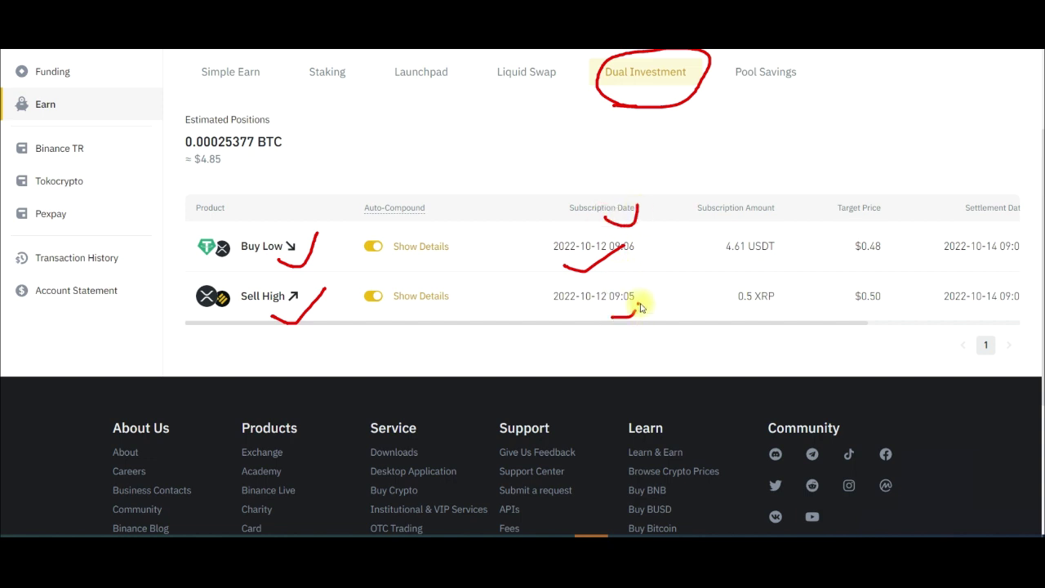
pyautogui.moveTo(756, 263); pyautogui.dragTo(789, 235)
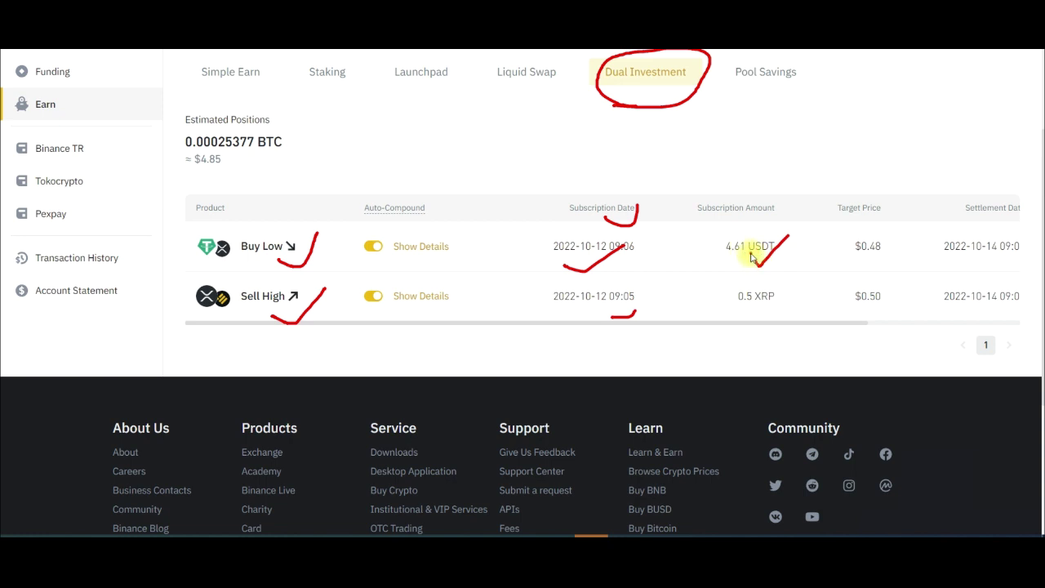
pyautogui.moveTo(760, 315)
pyautogui.mouseDown()
pyautogui.moveTo(739, 282)
pyautogui.moveTo(732, 323)
pyautogui.mouseUp()
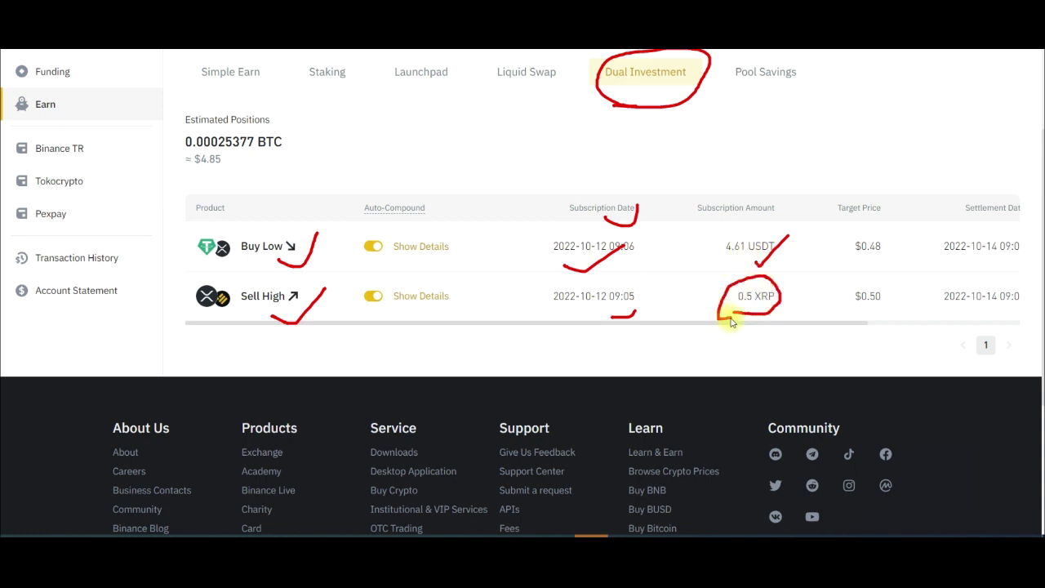
pyautogui.moveTo(880, 266); pyautogui.dragTo(901, 222)
pyautogui.moveTo(908, 282); pyautogui.dragTo(896, 308)
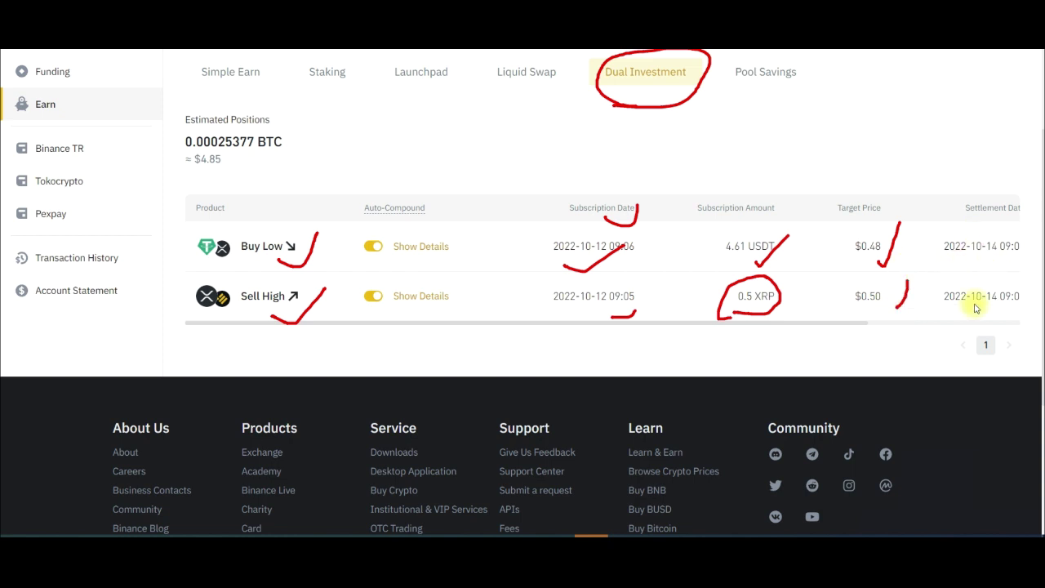
pyautogui.press('Escape')
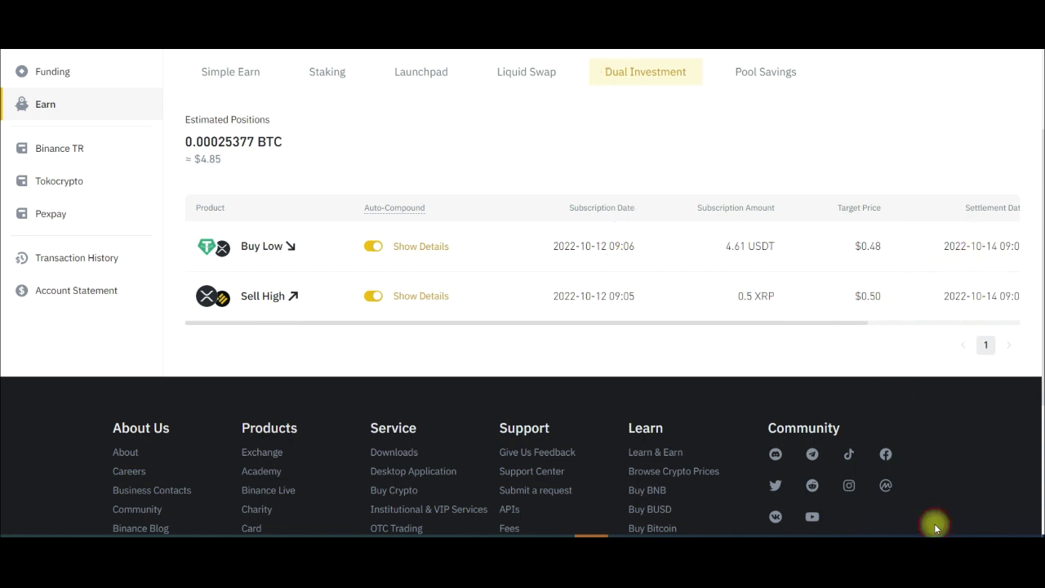
# Check the settlement date, APR and status of the two Dual Investment positions.
pyautogui.hscroll(2, 859, 335)
pyautogui.hscroll(4, 859, 335)
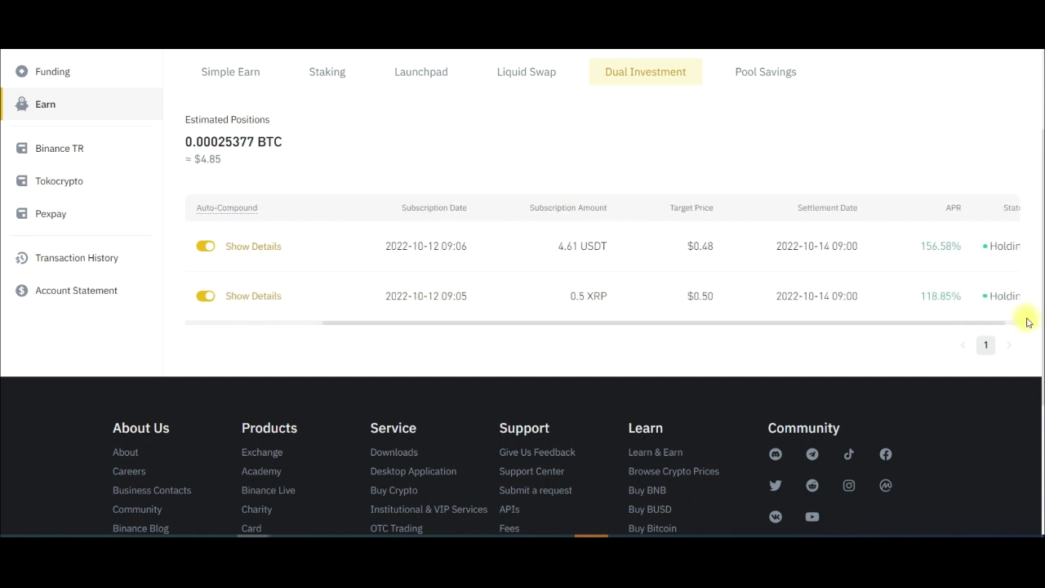
pyautogui.hscroll(1, 1027, 322)
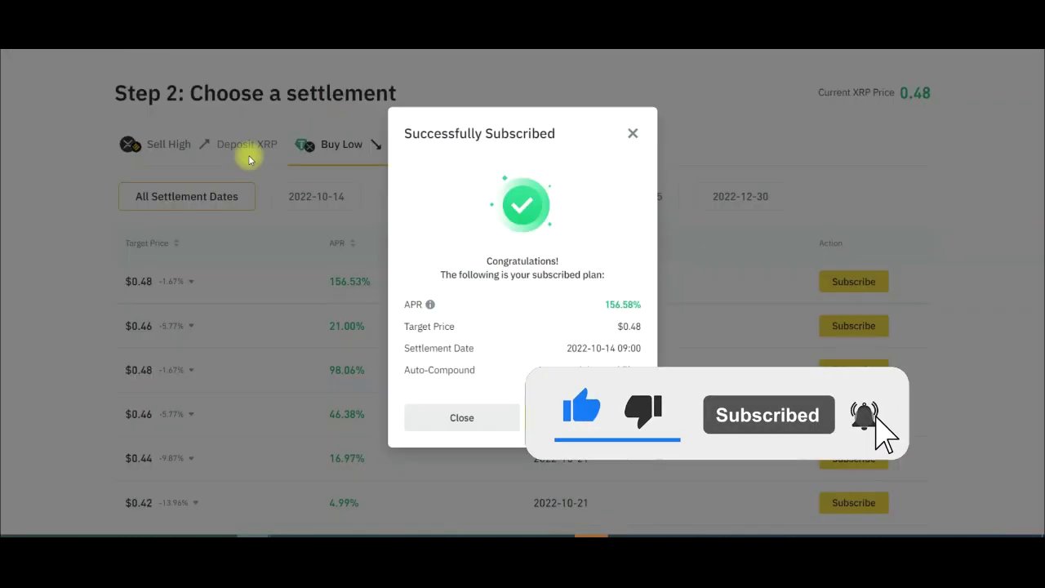
# Dismiss the buy-low plan summary, reveal the hidden estimated positions in the Dual Investment page header, and examine their BTC and dollar values.
pyautogui.click(418, 418)
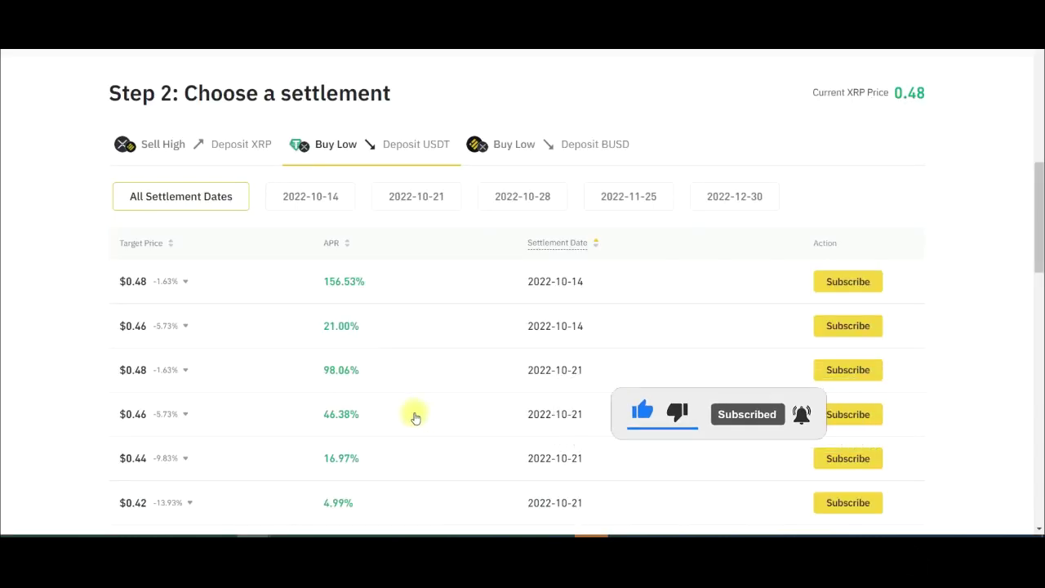
pyautogui.scroll(8, 441, 286)
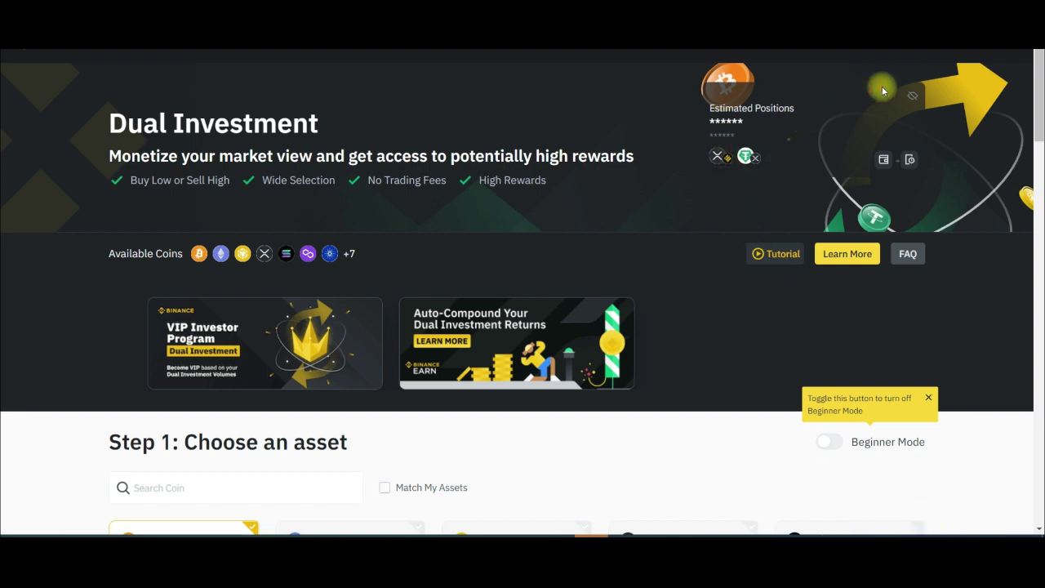
pyautogui.moveTo(902, 109); pyautogui.dragTo(879, 85)
pyautogui.moveTo(705, 169)
pyautogui.mouseDown()
pyautogui.moveTo(695, 174)
pyautogui.moveTo(752, 190)
pyautogui.moveTo(772, 133)
pyautogui.moveTo(695, 163)
pyautogui.moveTo(724, 187)
pyautogui.mouseUp()
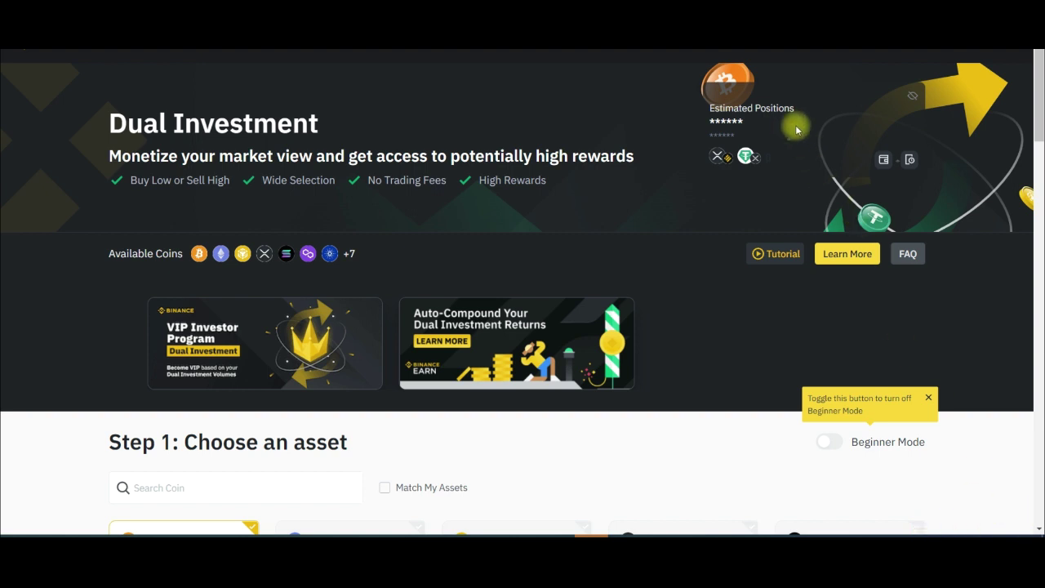
pyautogui.click(913, 97)
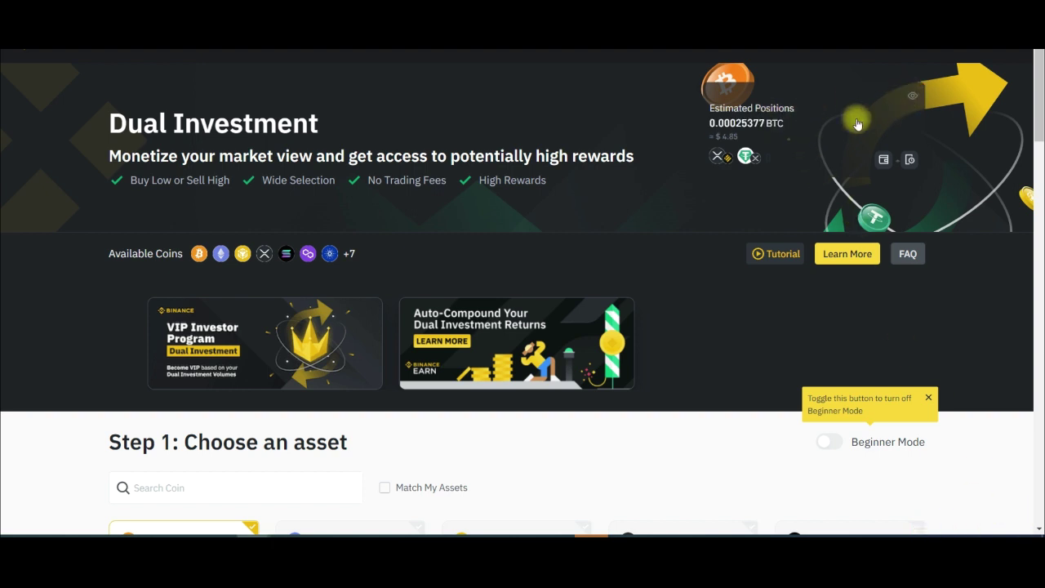
pyautogui.moveTo(712, 122); pyautogui.dragTo(764, 98)
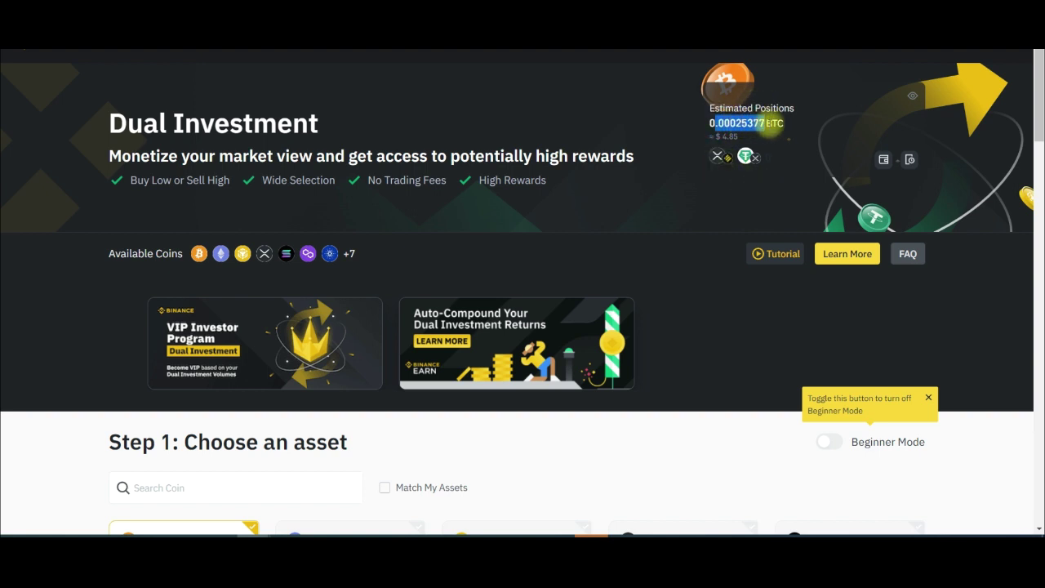
pyautogui.tripleClick(719, 138)
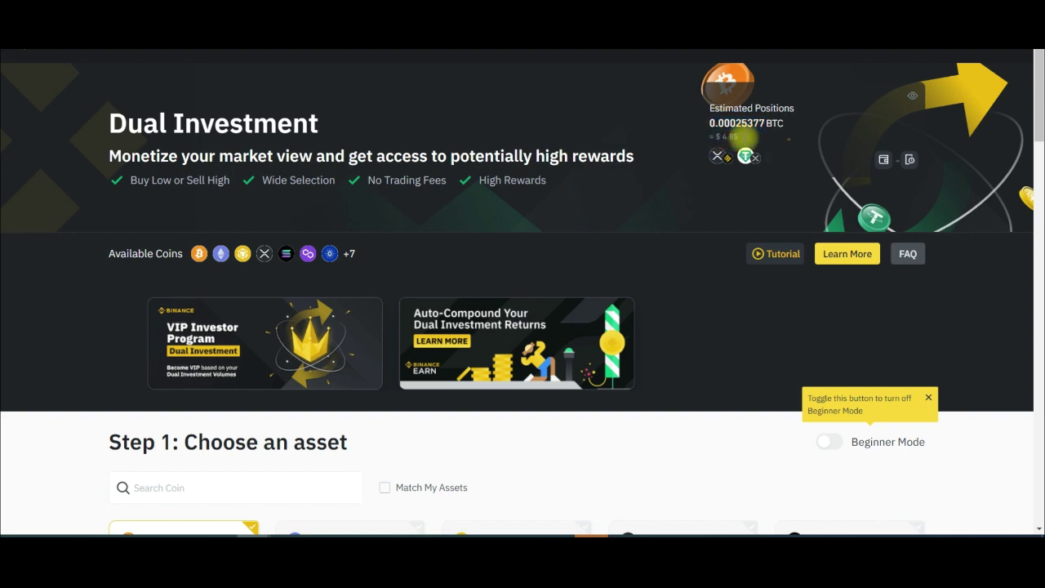
pyautogui.click(70, 337)
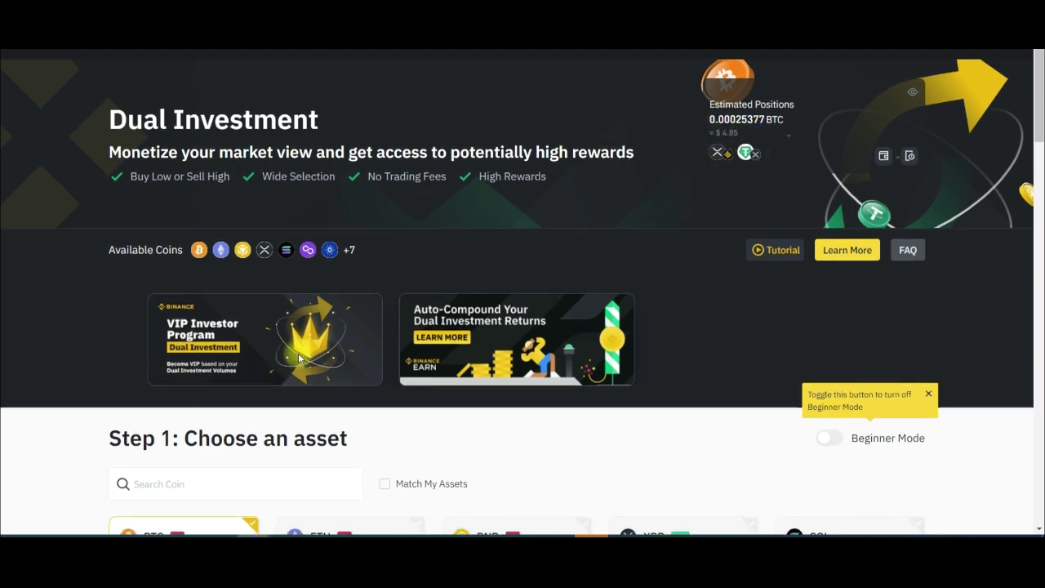
# Load the $20,000 BTC sell-high product settling 2022-10-14 into the Return Calculator and examine its fields.
pyautogui.scroll(-3, 300, 360)
pyautogui.scroll(-4, 300, 359)
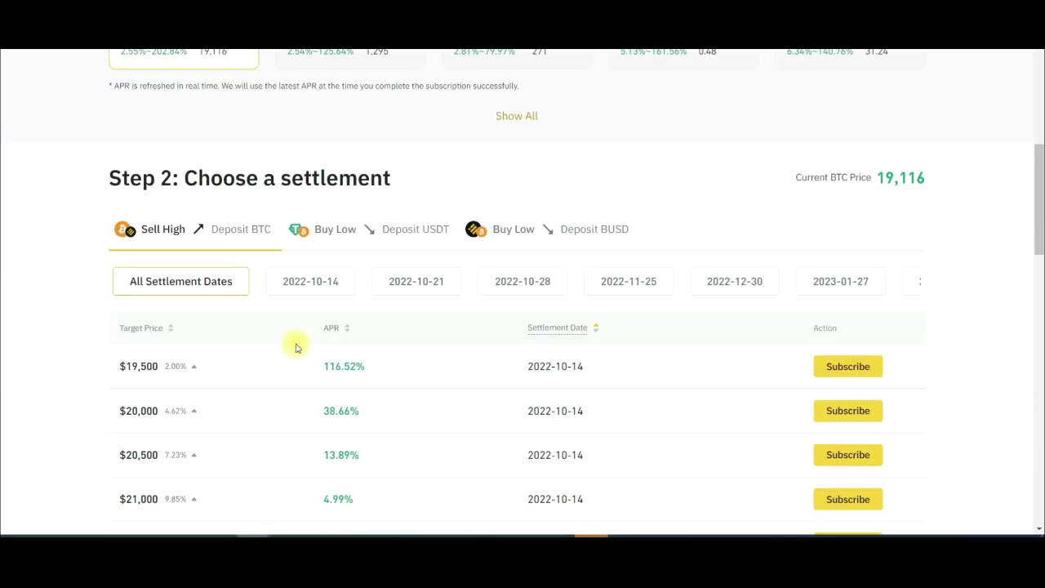
pyautogui.scroll(-4, 296, 349)
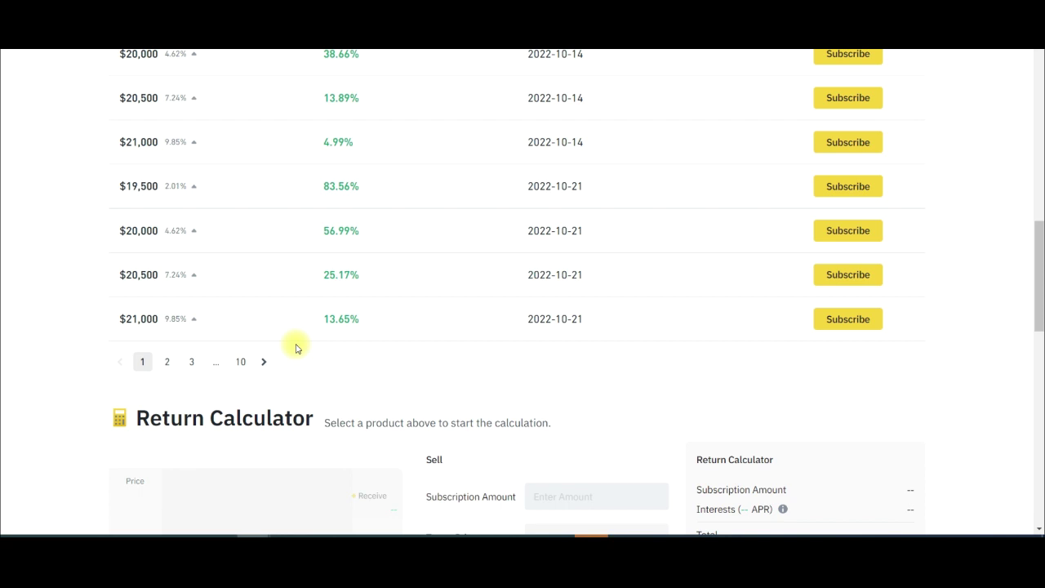
pyautogui.scroll(3, 297, 349)
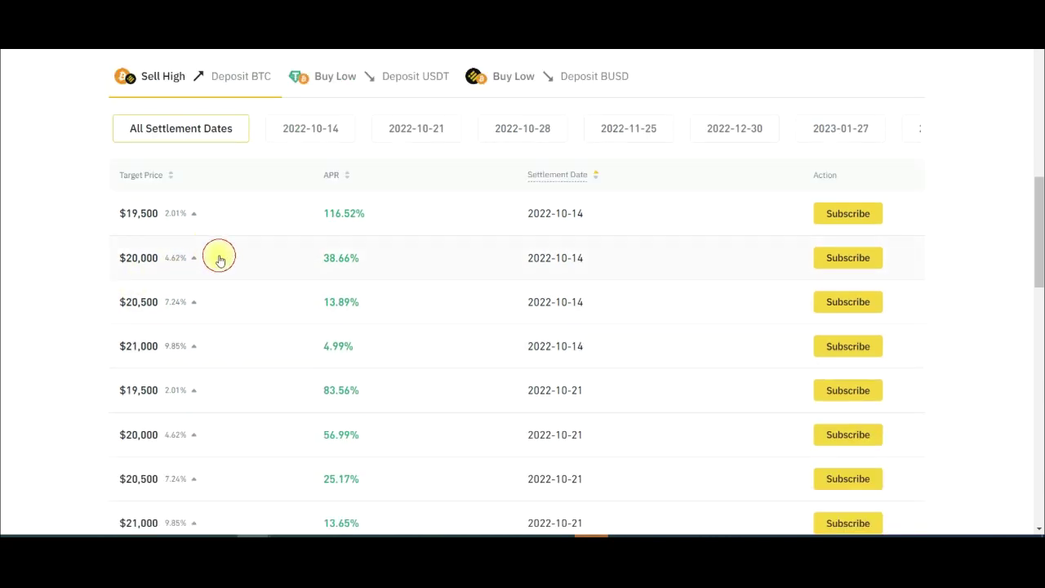
pyautogui.scroll(-5, 359, 376)
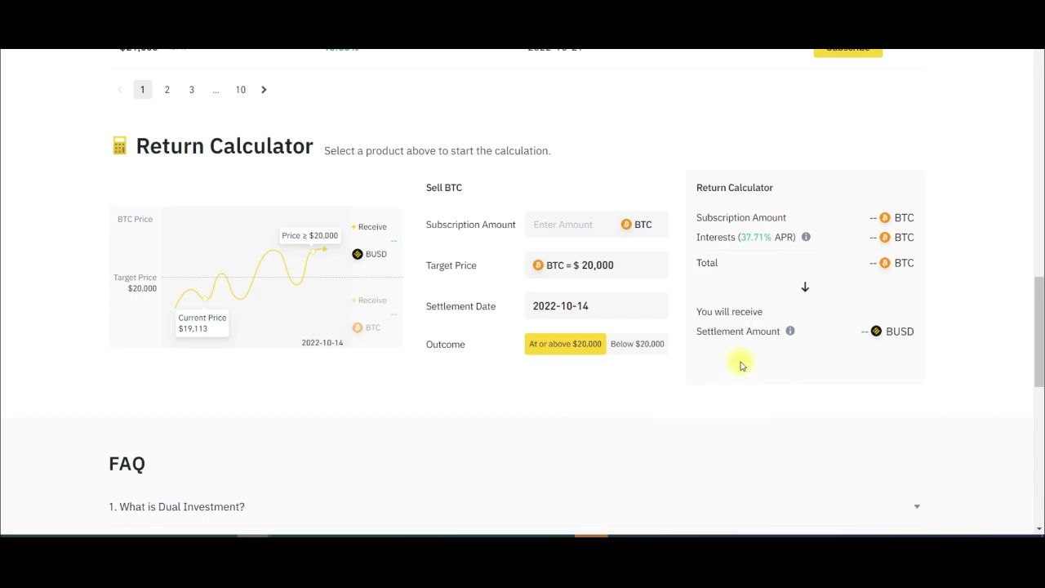
pyautogui.scroll(4, 741, 359)
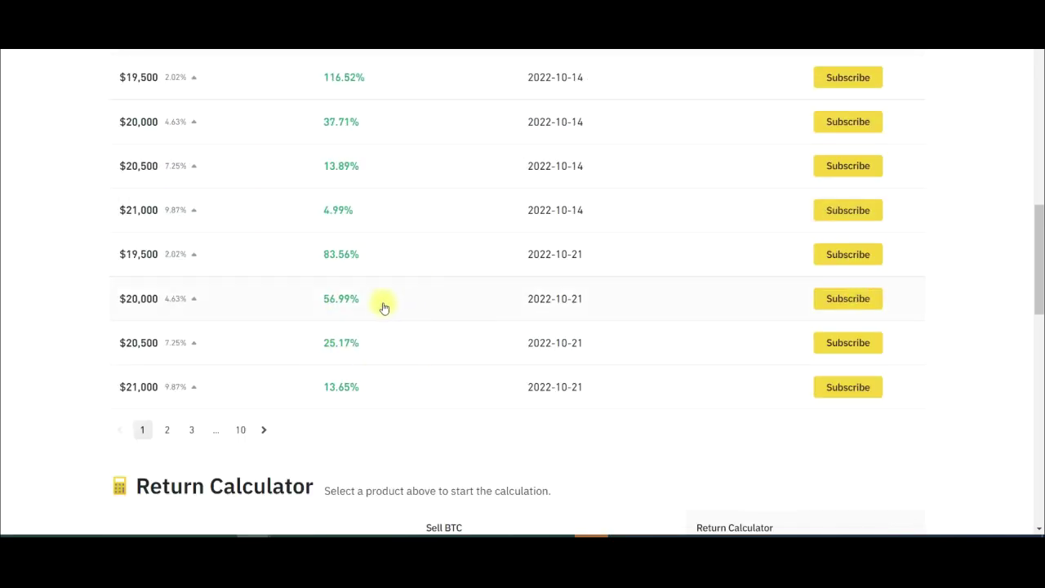
pyautogui.scroll(-3, 502, 450)
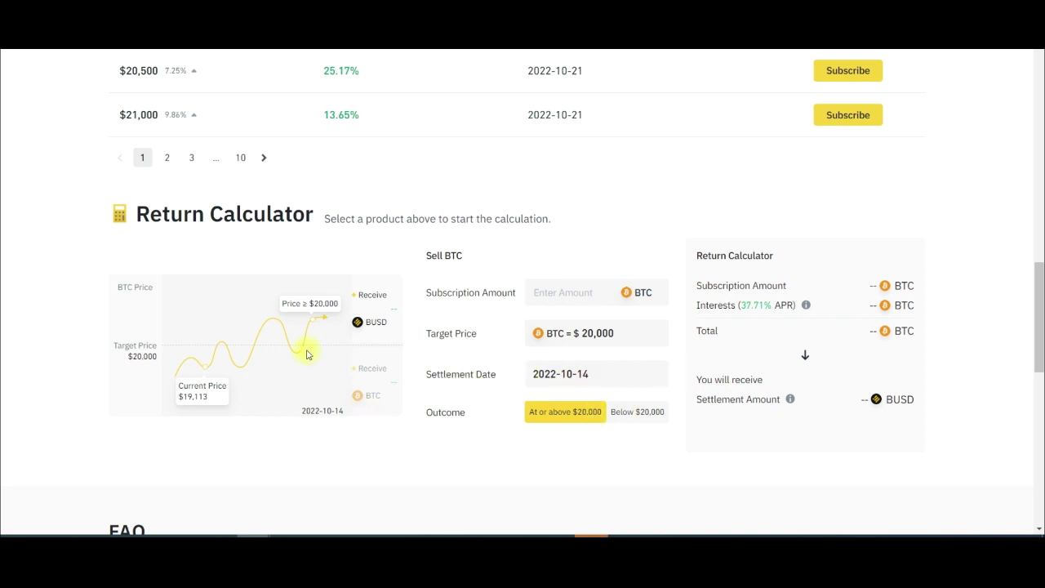
# Show the $19,500 BTC sell-high product settling 2022-10-14 in the Return Calculator.
pyautogui.scroll(4, 310, 326)
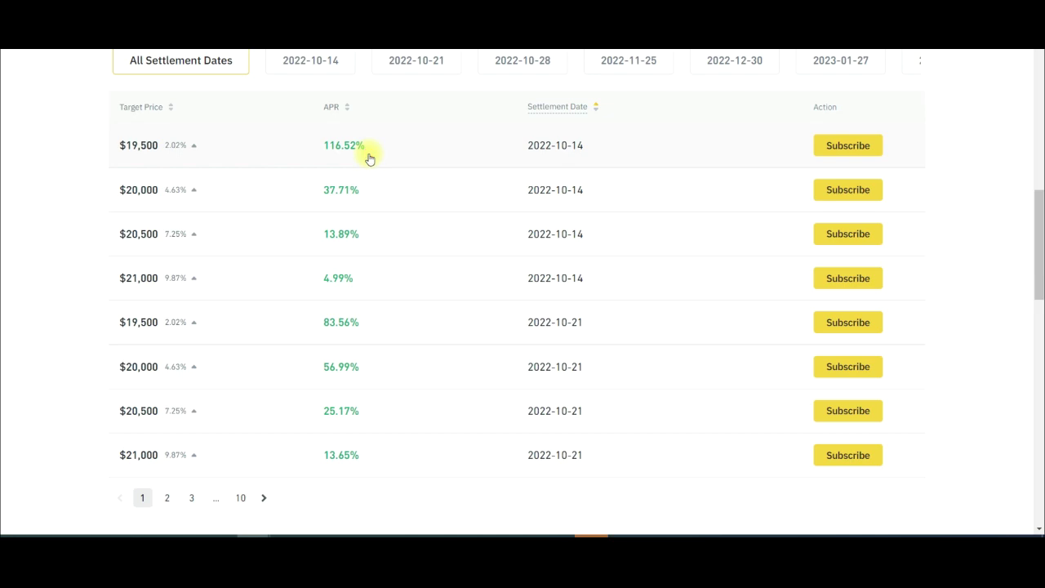
pyautogui.scroll(-6, 497, 335)
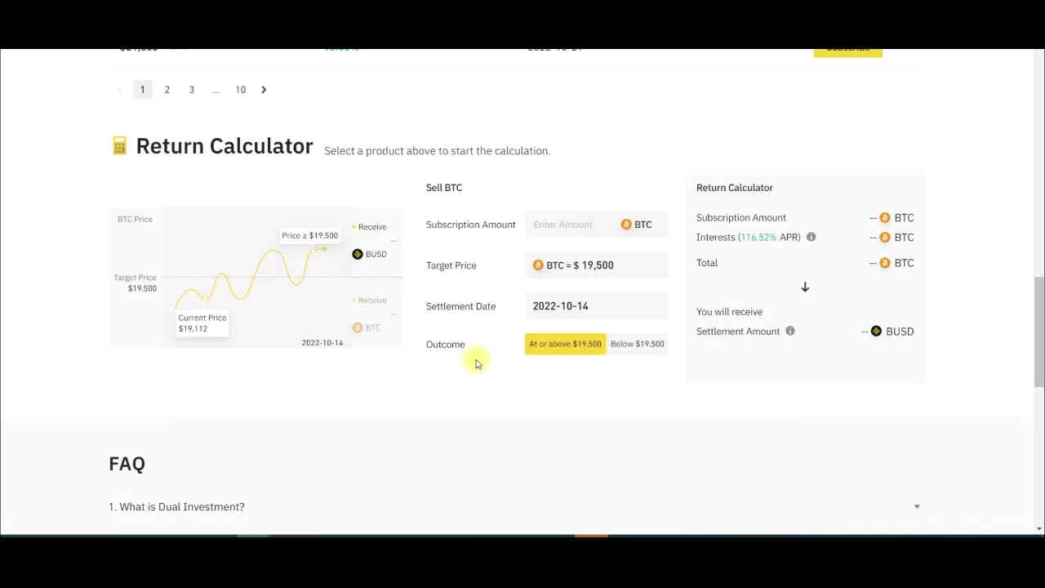
pyautogui.scroll(5, 472, 364)
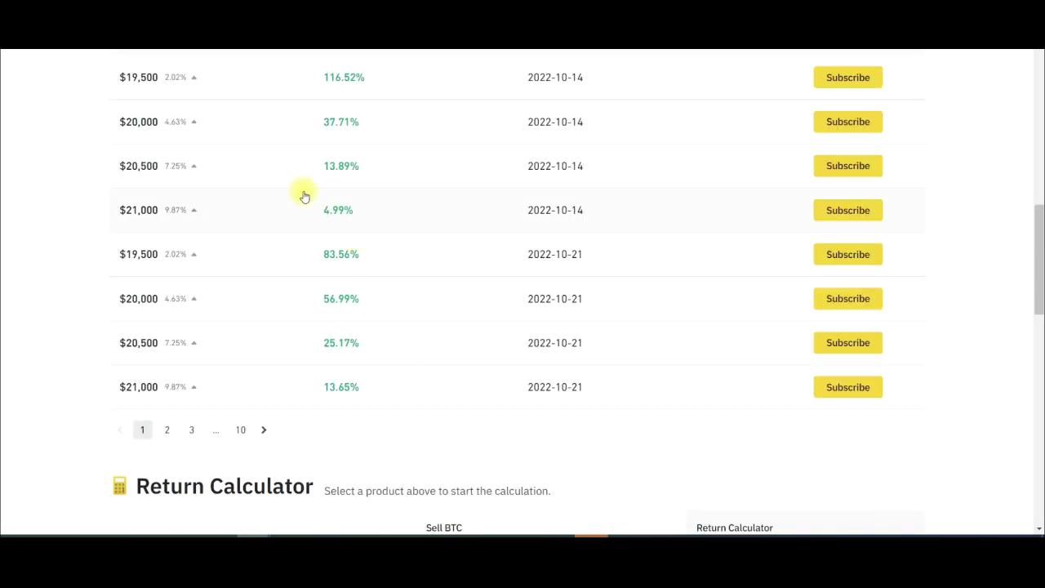
# Switch to the BTC buy-low products with USDT deposit and load the $19,000 product settling 2022-10-14 into the Return Calculator.
pyautogui.scroll(3, 303, 193)
pyautogui.click(328, 142)
pyautogui.scroll(-1, 378, 210)
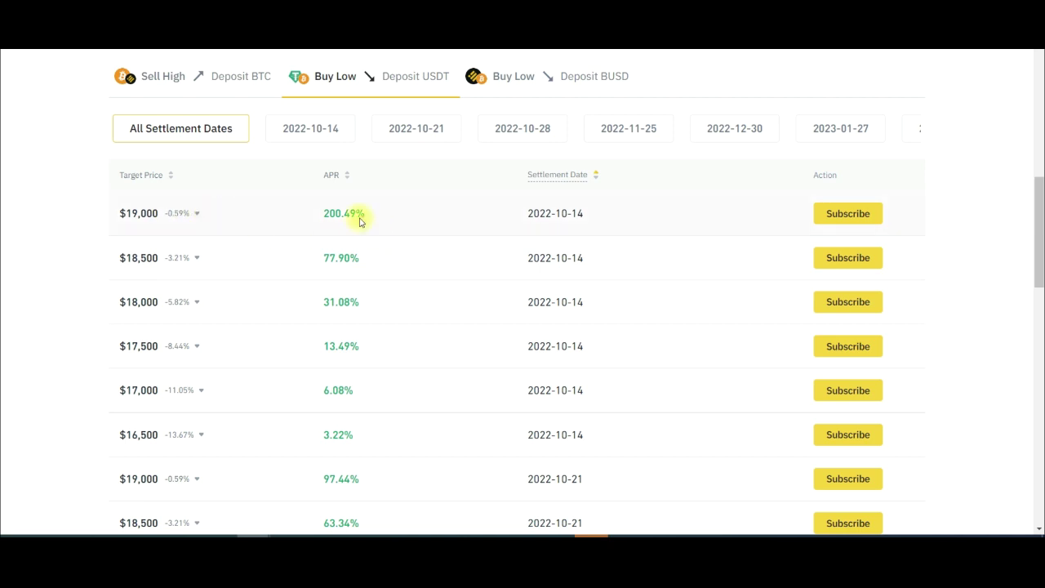
pyautogui.scroll(-1, 390, 304)
pyautogui.scroll(-4, 387, 303)
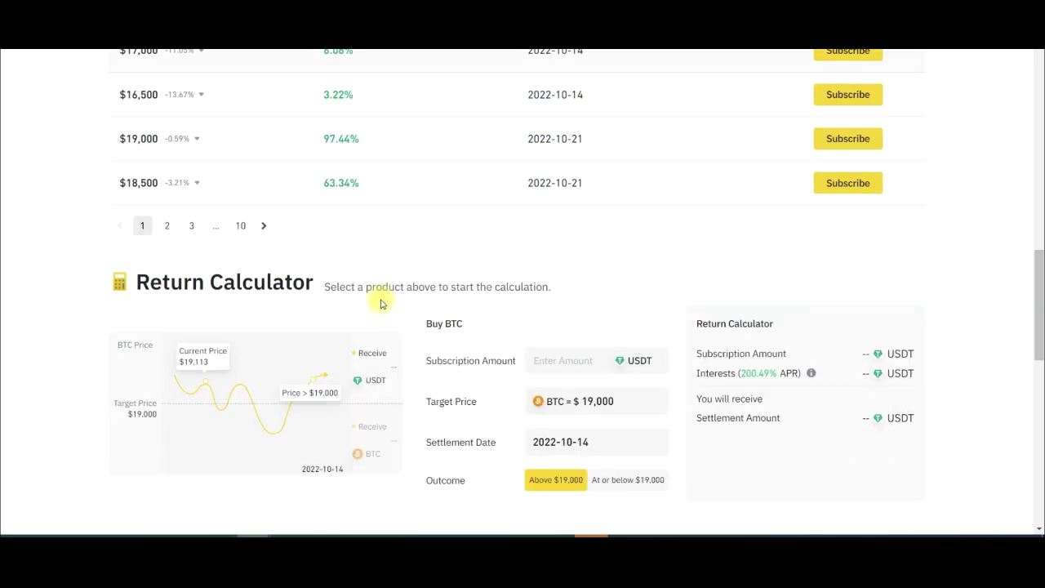
pyautogui.scroll(5, 380, 301)
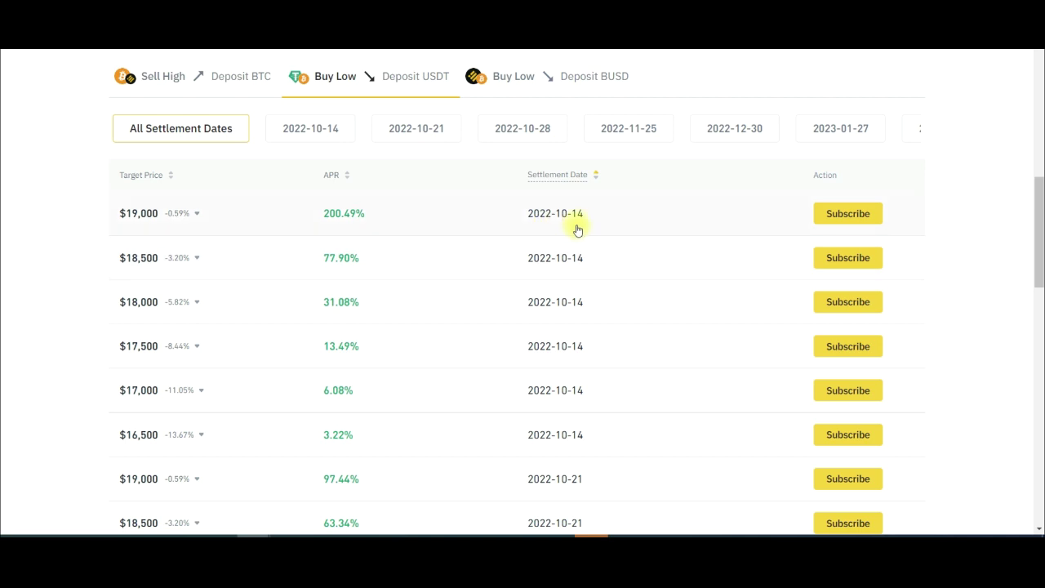
# Set the Return Calculator's subscription amount to 2000 USDT for the buy-low product.
pyautogui.scroll(-6, 574, 350)
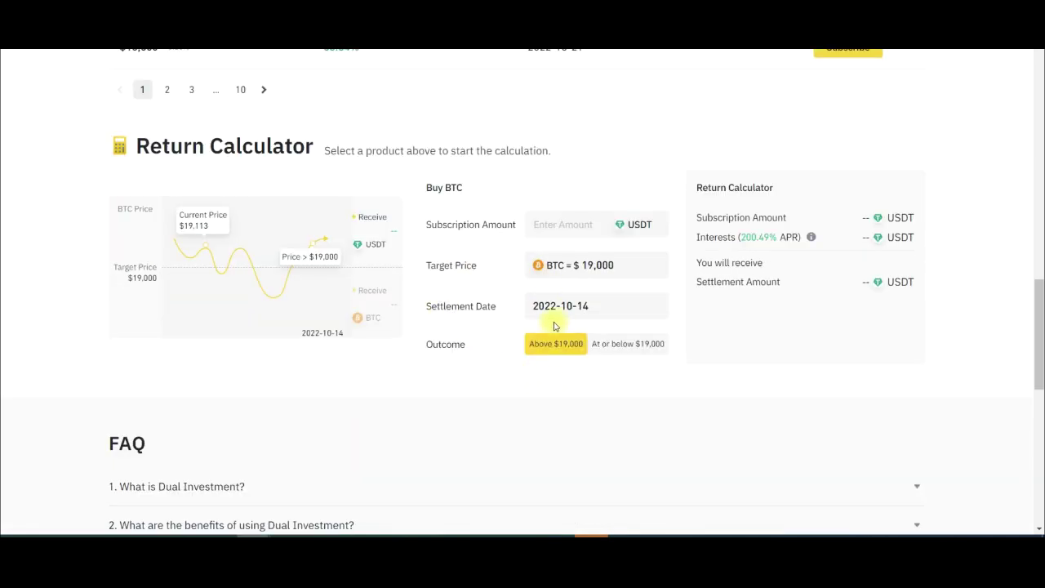
pyautogui.click(576, 226)
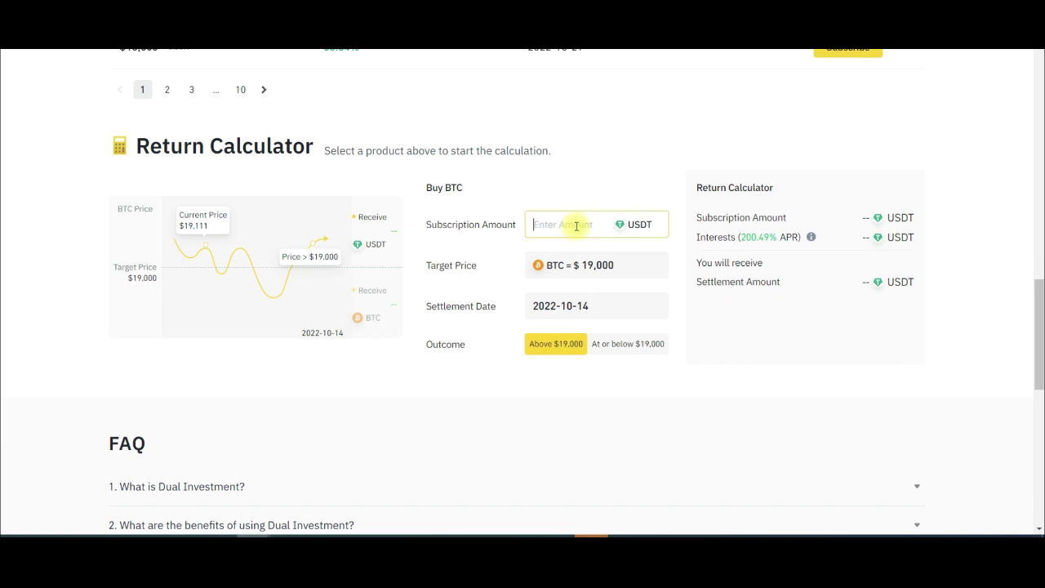
pyautogui.write('2000')
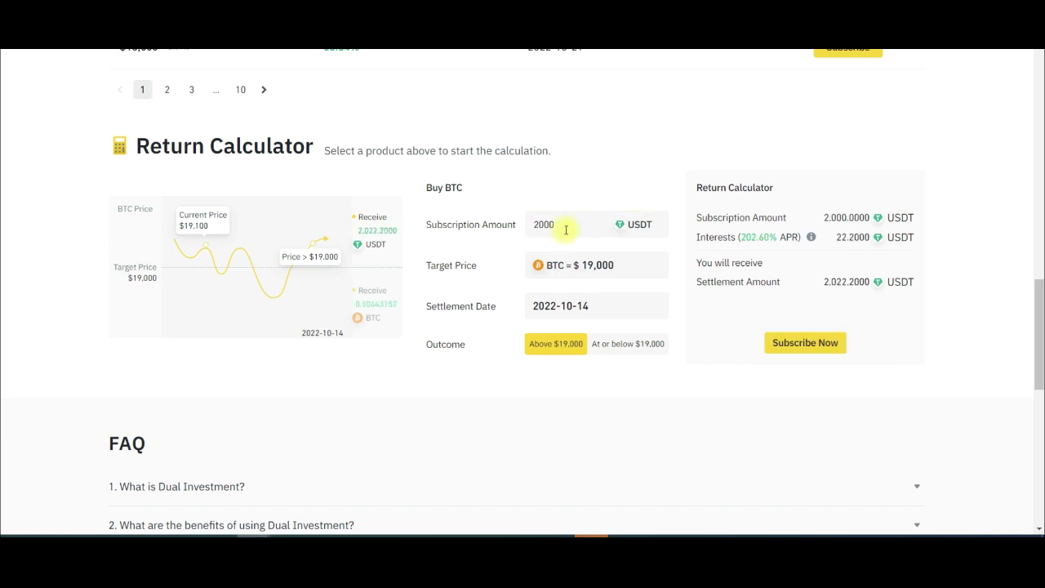
pyautogui.moveTo(556, 225); pyautogui.dragTo(534, 221)
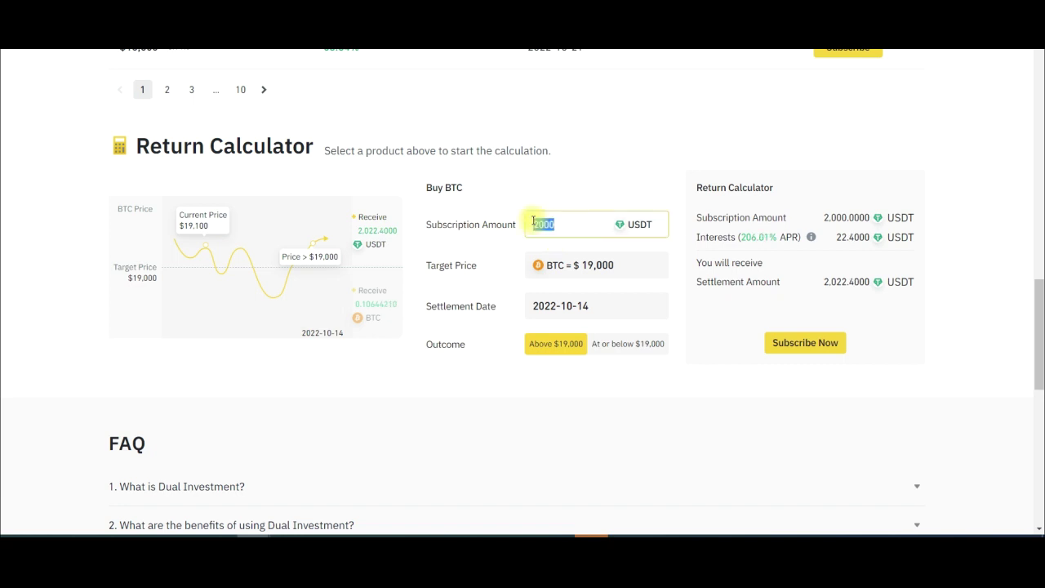
pyautogui.click(460, 385)
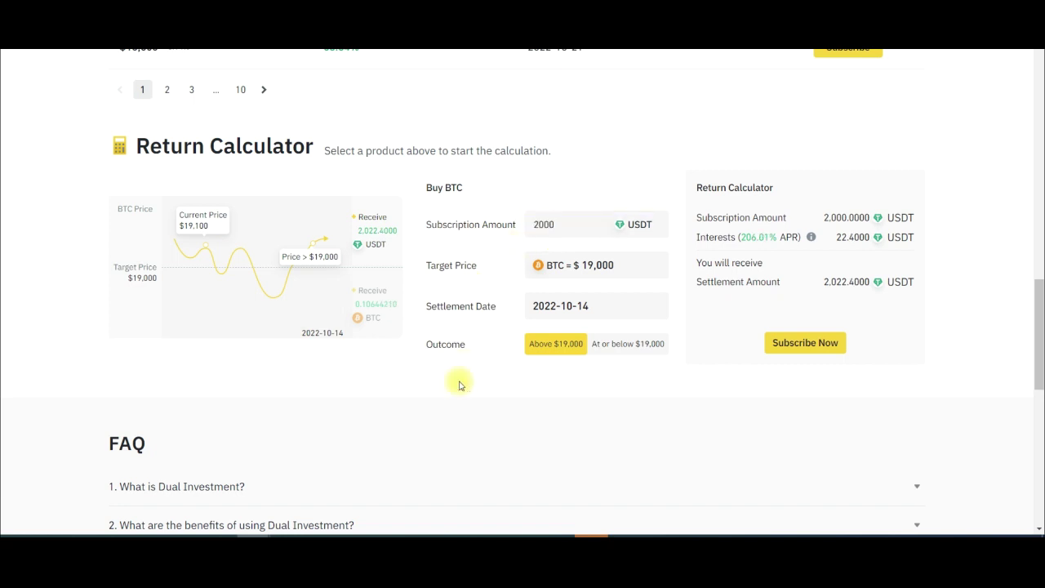
# Review the buy-low product's target price, settlement date and the Above $19,000 outcome in the calculator.
pyautogui.moveTo(626, 266); pyautogui.dragTo(600, 264)
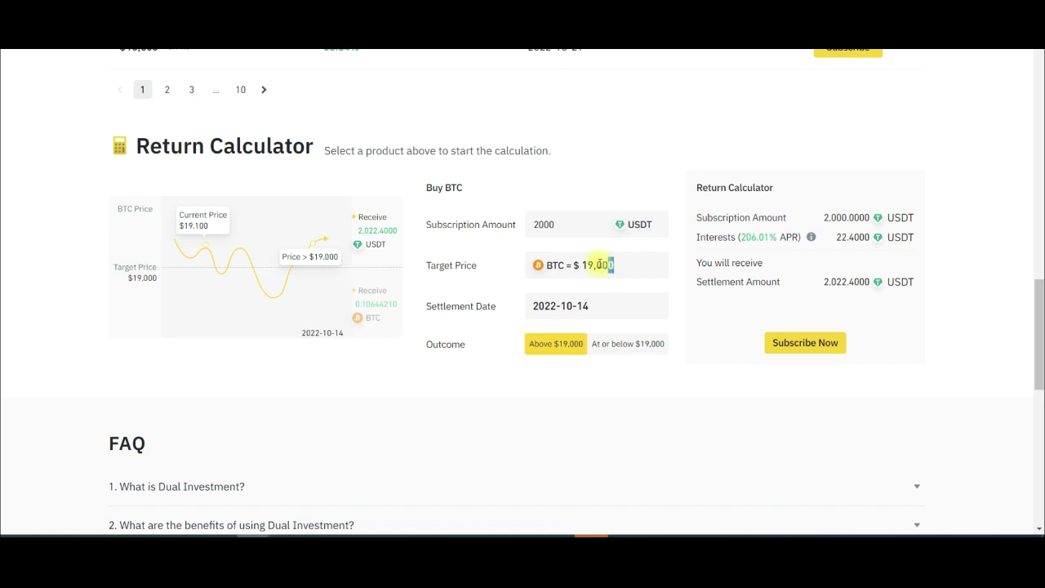
pyautogui.click(501, 390)
pyautogui.moveTo(606, 301); pyautogui.dragTo(558, 302)
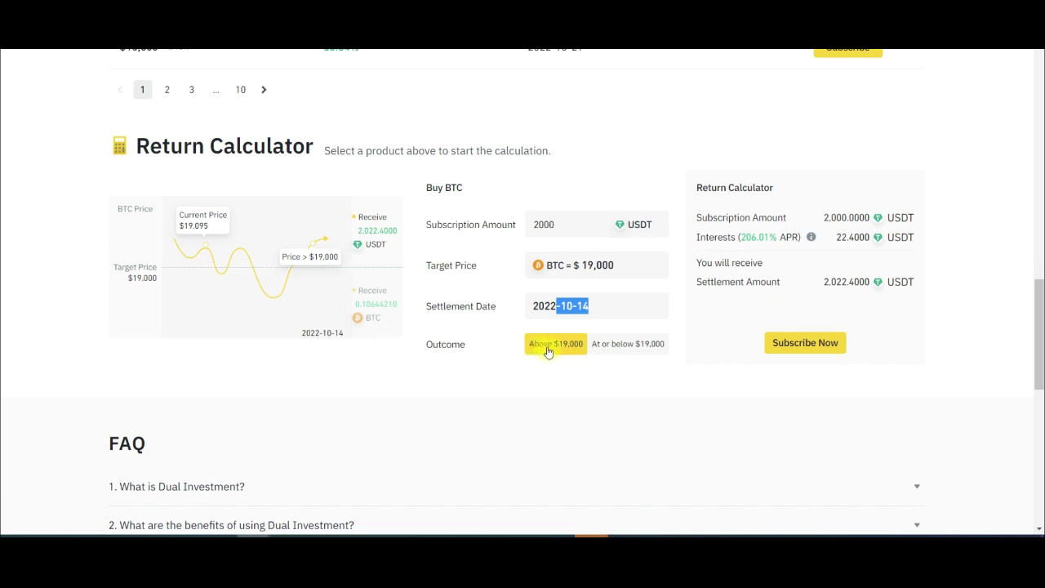
pyautogui.click(583, 355)
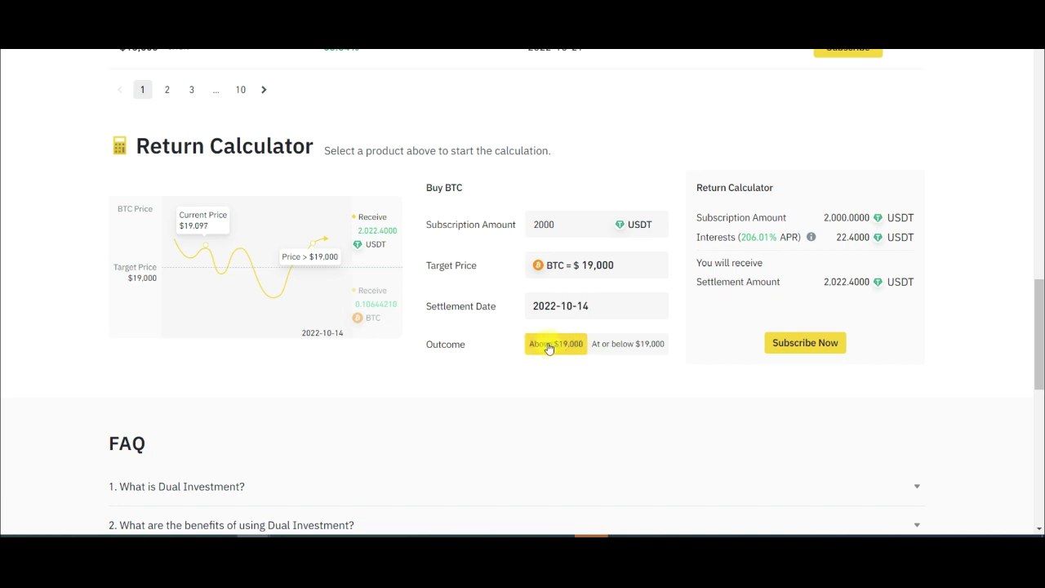
# Examine the calculated subscription amount, interest, APR and USDT settlement amount for the Above $19,000 outcome.
pyautogui.moveTo(824, 217); pyautogui.dragTo(874, 218)
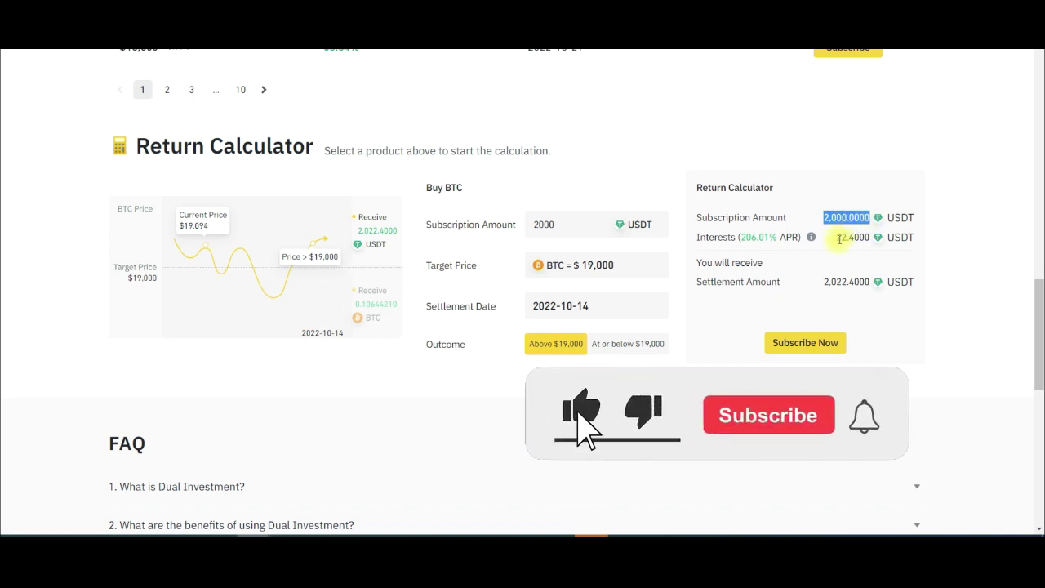
pyautogui.moveTo(838, 237); pyautogui.dragTo(868, 236)
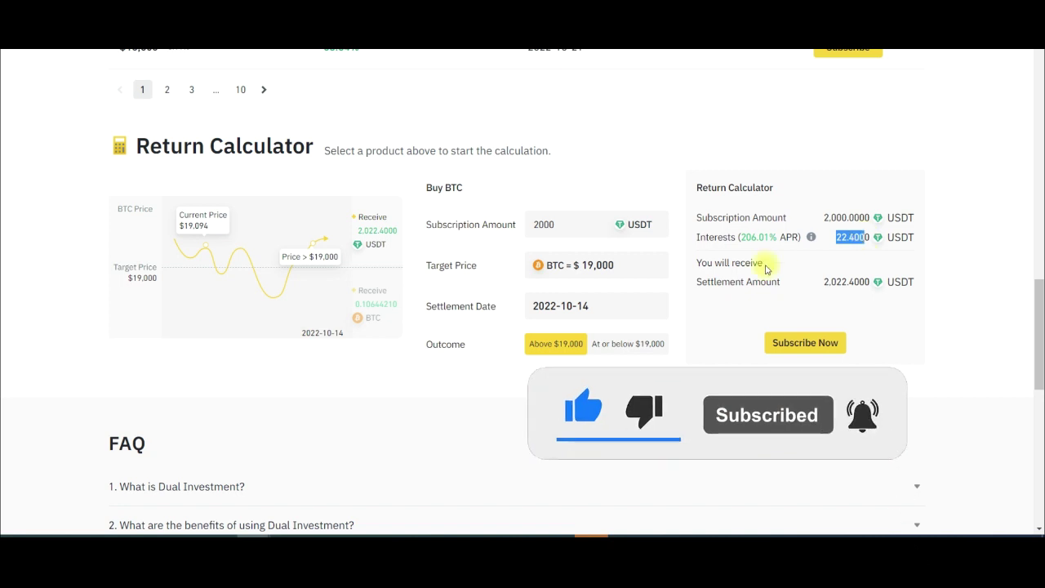
pyautogui.click(585, 306)
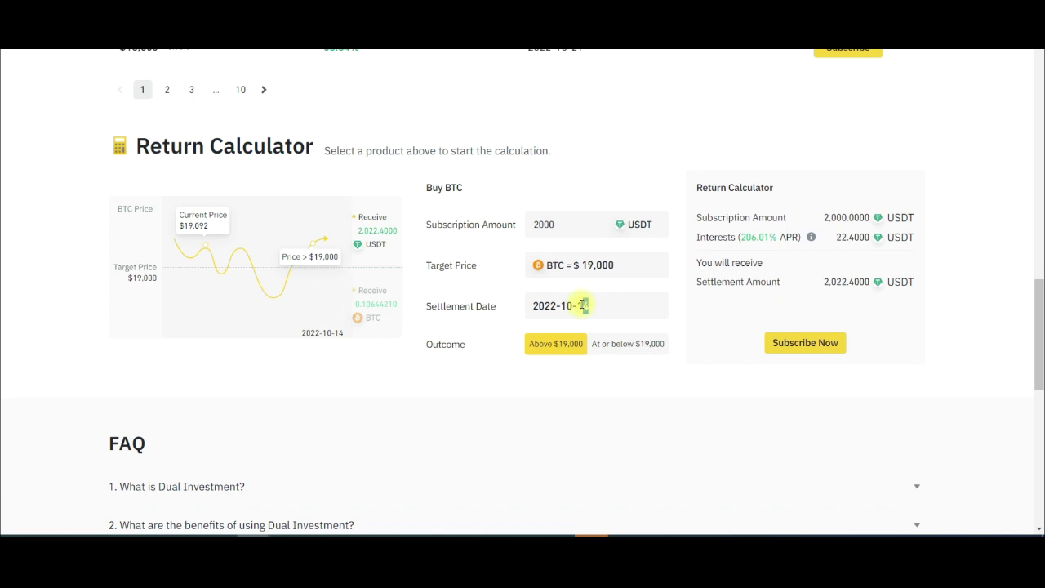
pyautogui.moveTo(836, 237); pyautogui.dragTo(849, 233)
pyautogui.moveTo(729, 237); pyautogui.dragTo(777, 237)
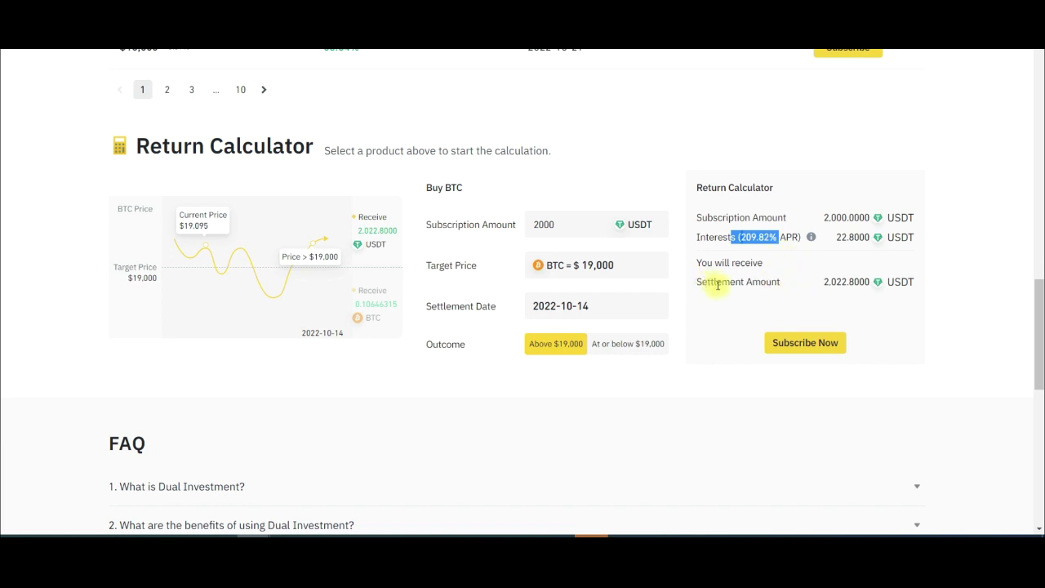
pyautogui.moveTo(820, 283); pyautogui.dragTo(841, 281)
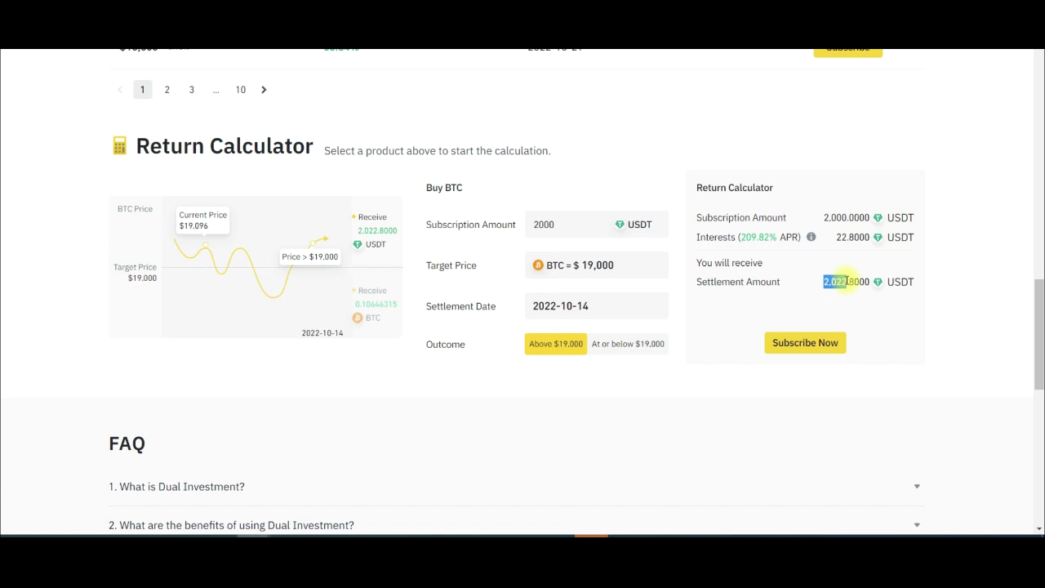
# Set the calculator outcome to At or below $19,000 and examine the interest, target price and BTC settlement amount.
pyautogui.click(626, 345)
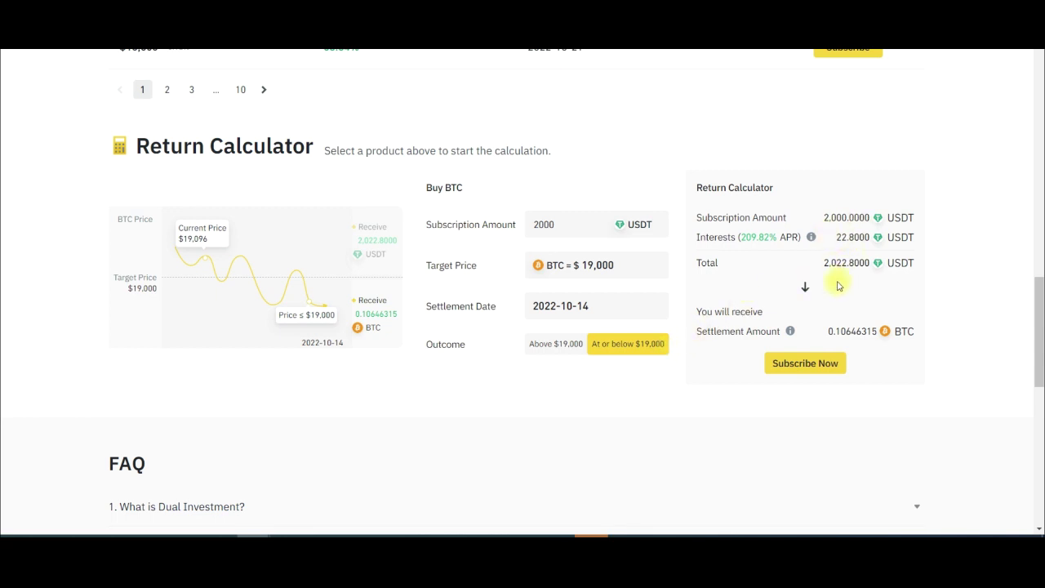
pyautogui.moveTo(832, 329); pyautogui.dragTo(856, 330)
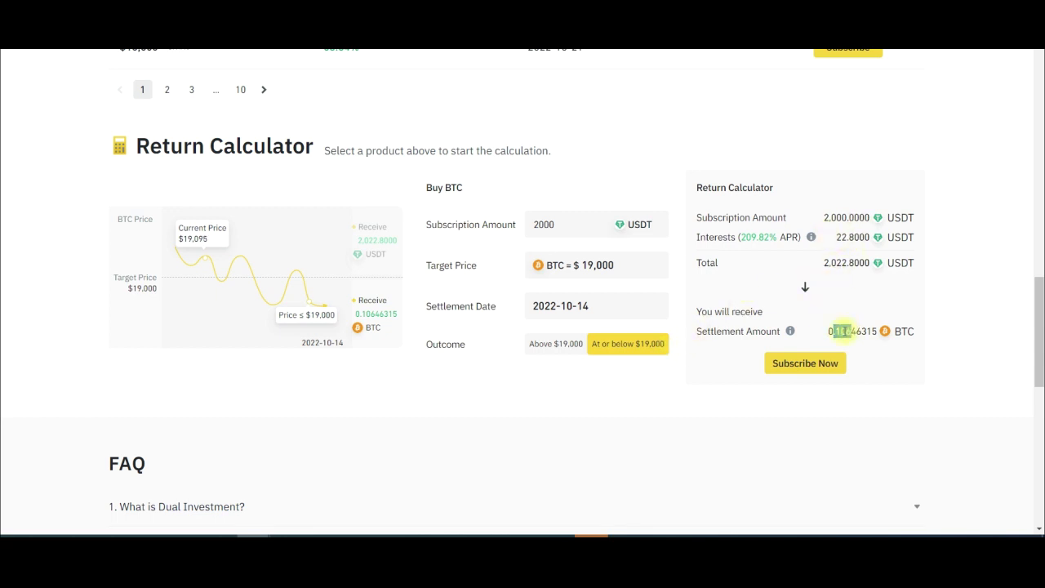
pyautogui.click(548, 224)
pyautogui.keyDown('shift'); pyautogui.click(529, 218); pyautogui.keyUp('shift')
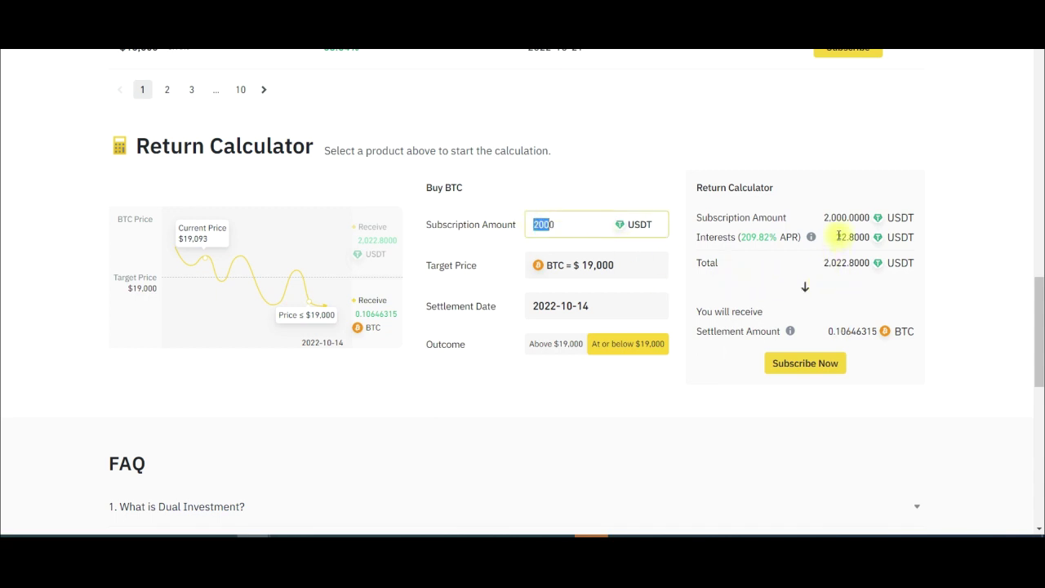
pyautogui.moveTo(837, 236); pyautogui.dragTo(865, 236)
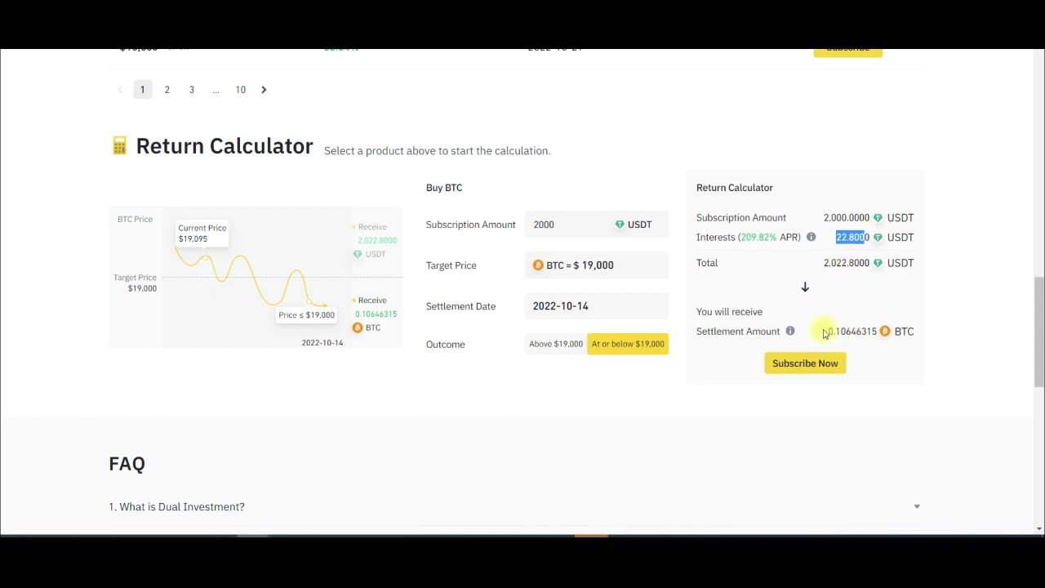
pyautogui.moveTo(832, 328); pyautogui.dragTo(872, 328)
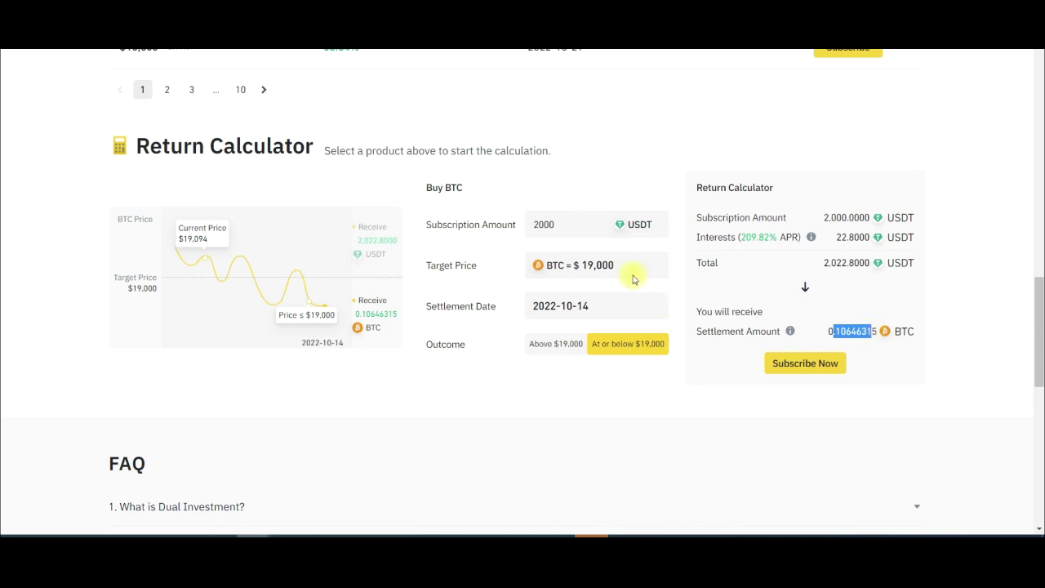
pyautogui.moveTo(620, 263); pyautogui.dragTo(582, 263)
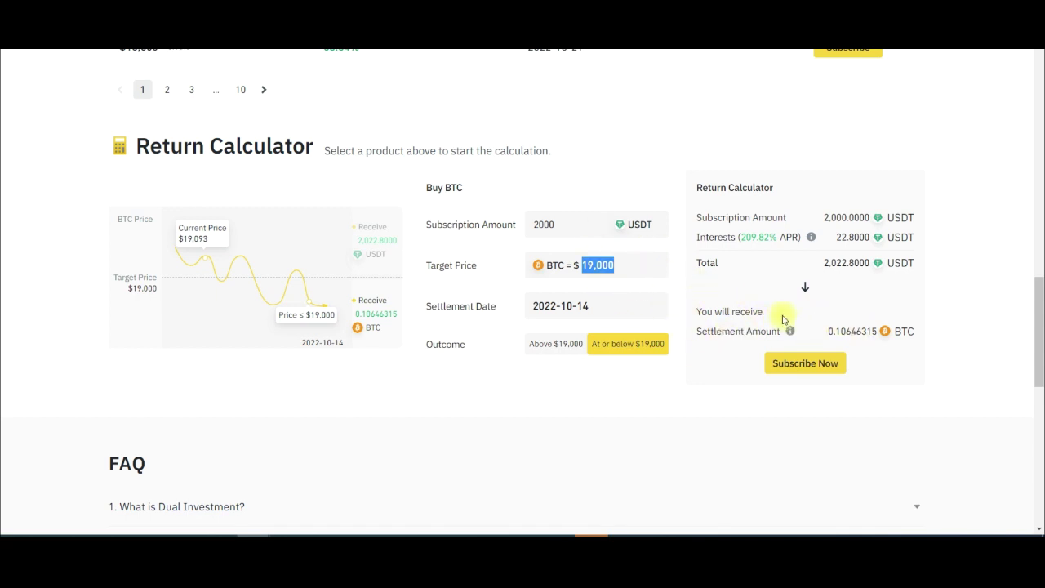
pyautogui.scroll(5, 411, 237)
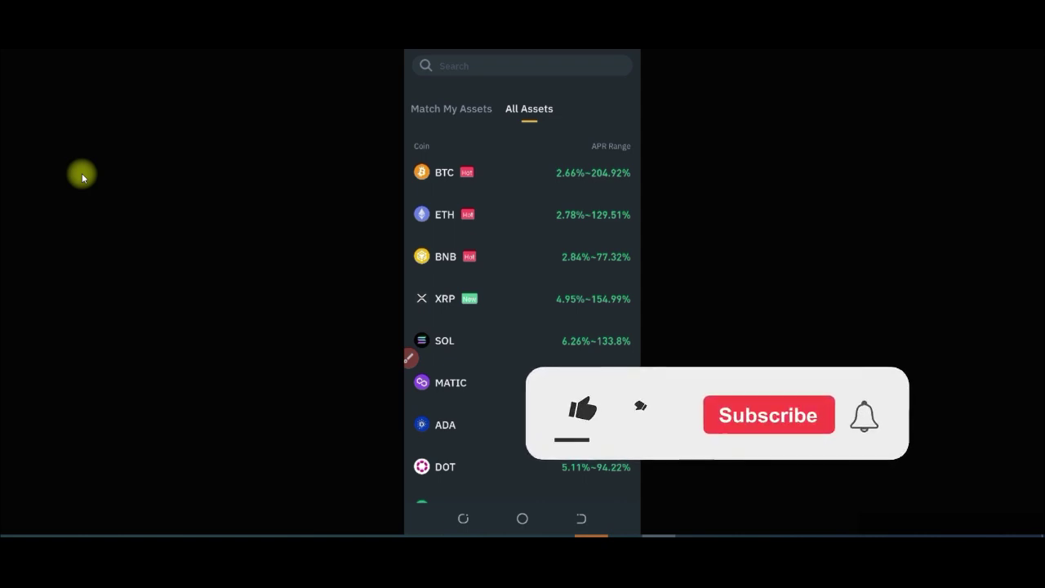
# Review the coins in the All Assets list, marking BTC, ETH, BNB and XRP with freehand strokes and clearing the marks.
pyautogui.scroll(-1, 575, 323)
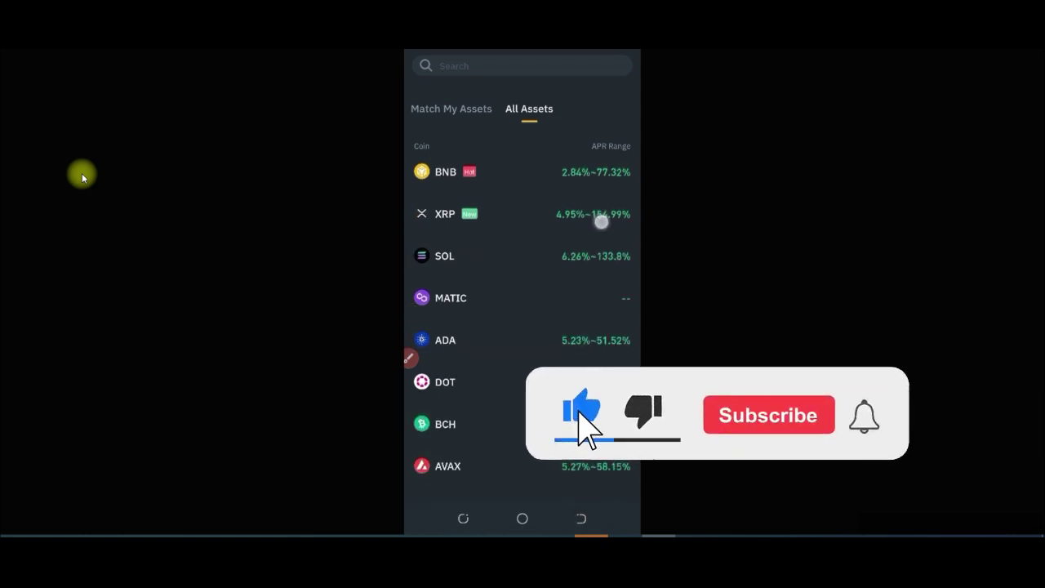
pyautogui.scroll(1, 611, 300)
pyautogui.click(408, 357)
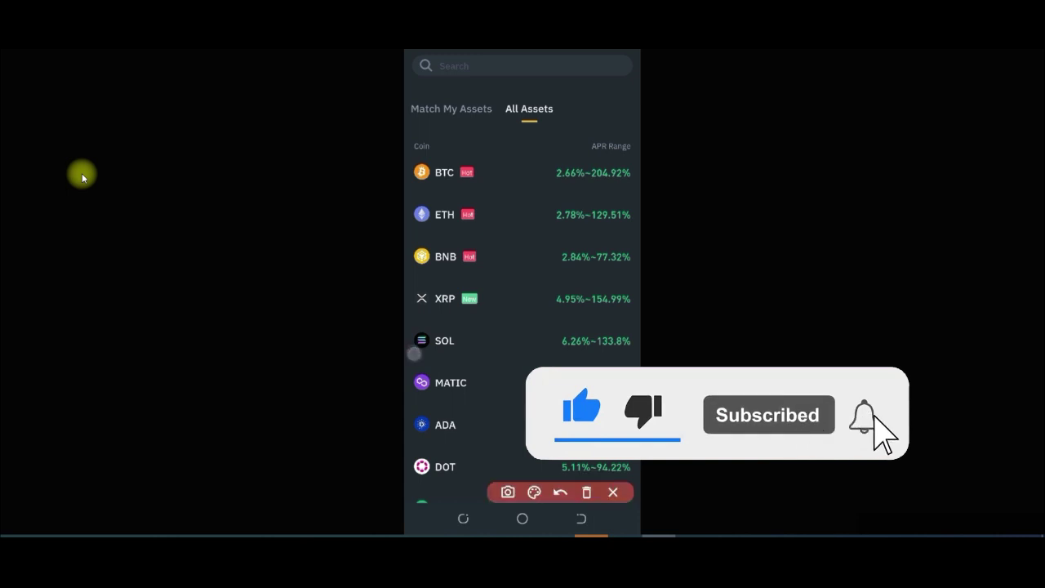
pyautogui.moveTo(477, 184); pyautogui.dragTo(508, 163)
pyautogui.moveTo(481, 223); pyautogui.dragTo(521, 206)
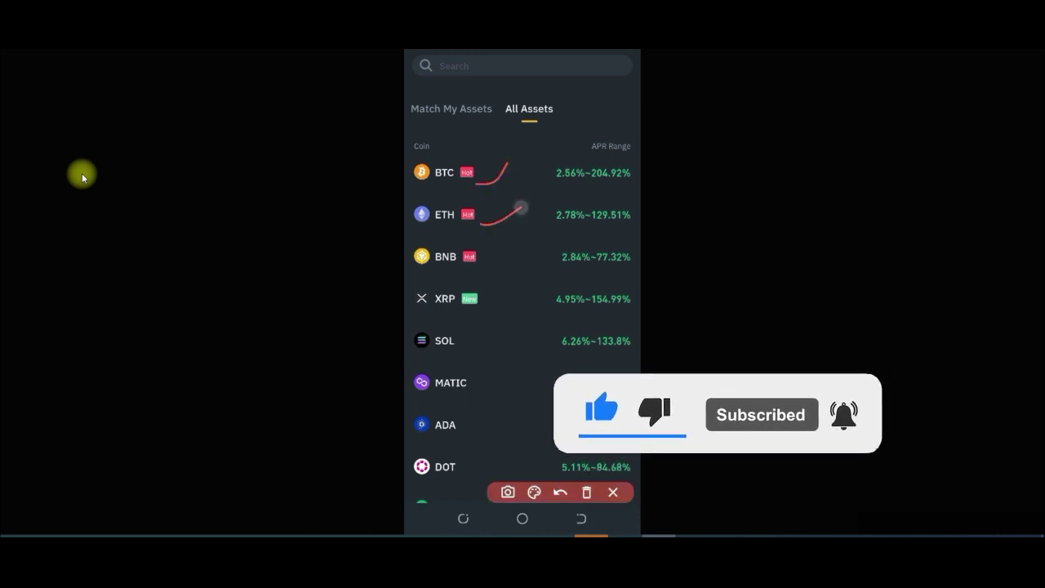
pyautogui.moveTo(478, 266); pyautogui.dragTo(514, 257)
pyautogui.moveTo(481, 301); pyautogui.dragTo(519, 282)
pyautogui.click(587, 492)
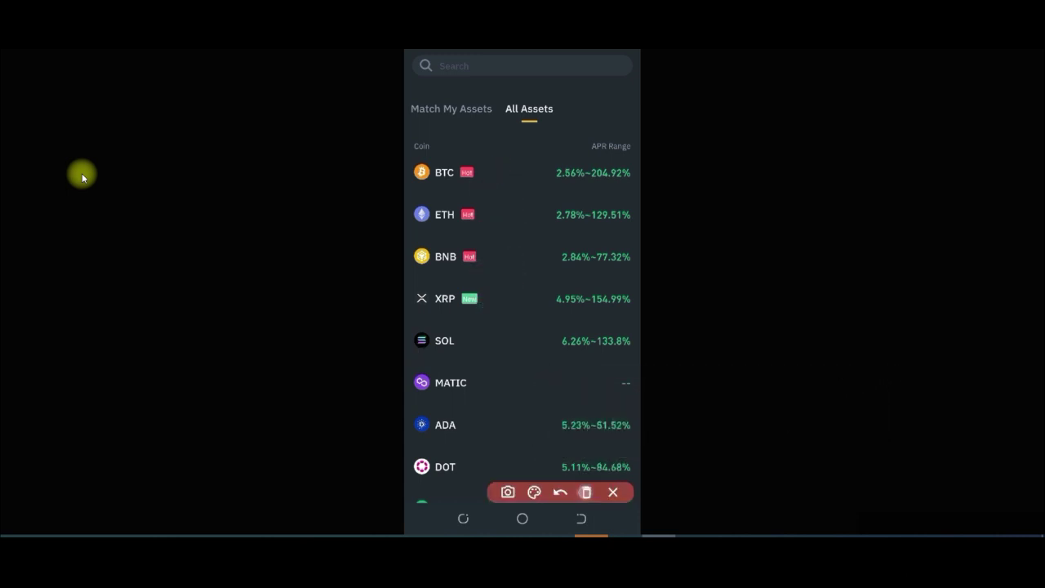
pyautogui.click(613, 491)
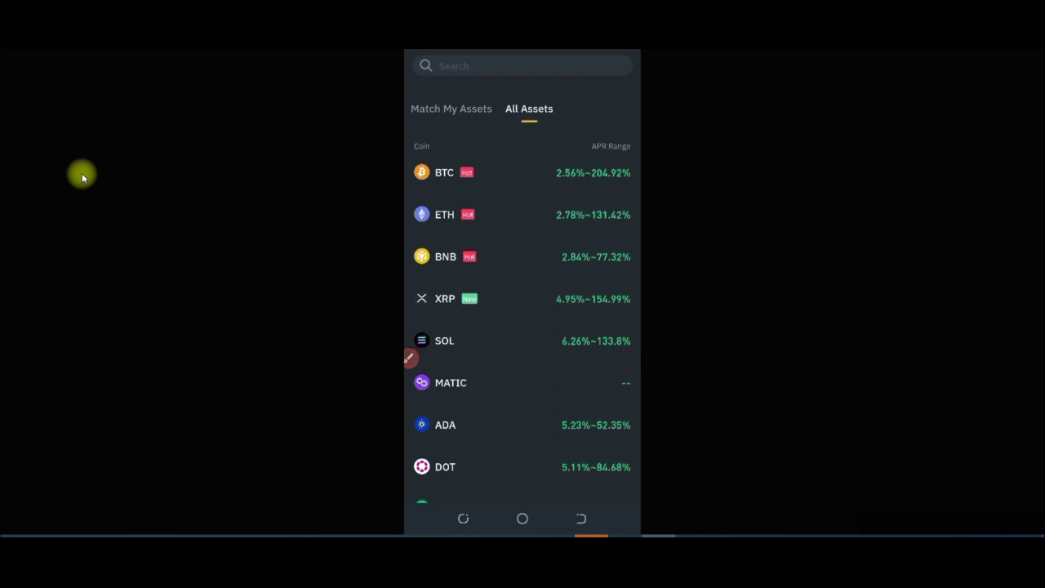
# Open XRP from the asset list and clear the drawn marks from its Buy Low subscription amount page.
pyautogui.click(446, 298)
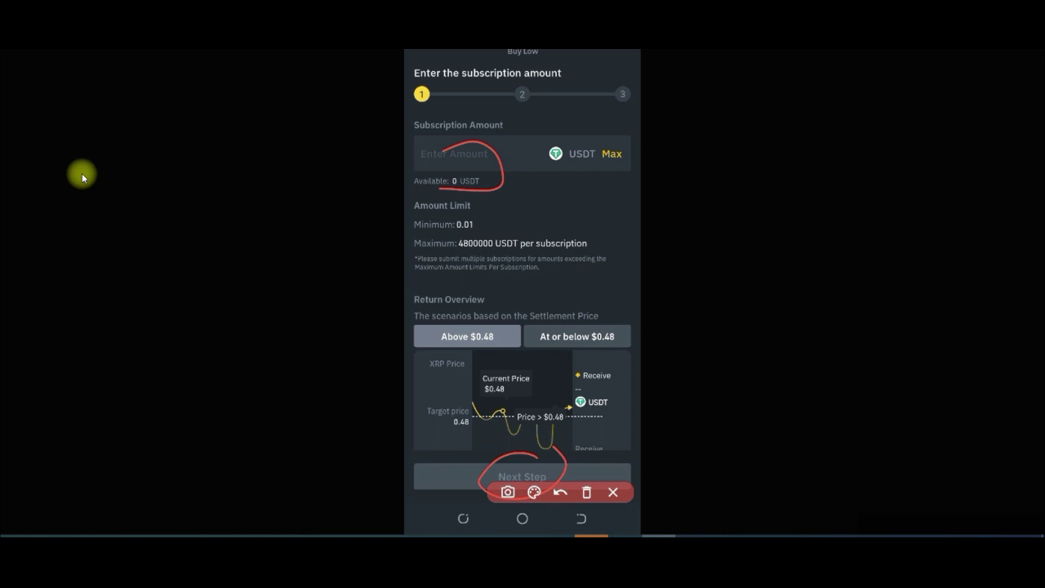
pyautogui.click(587, 491)
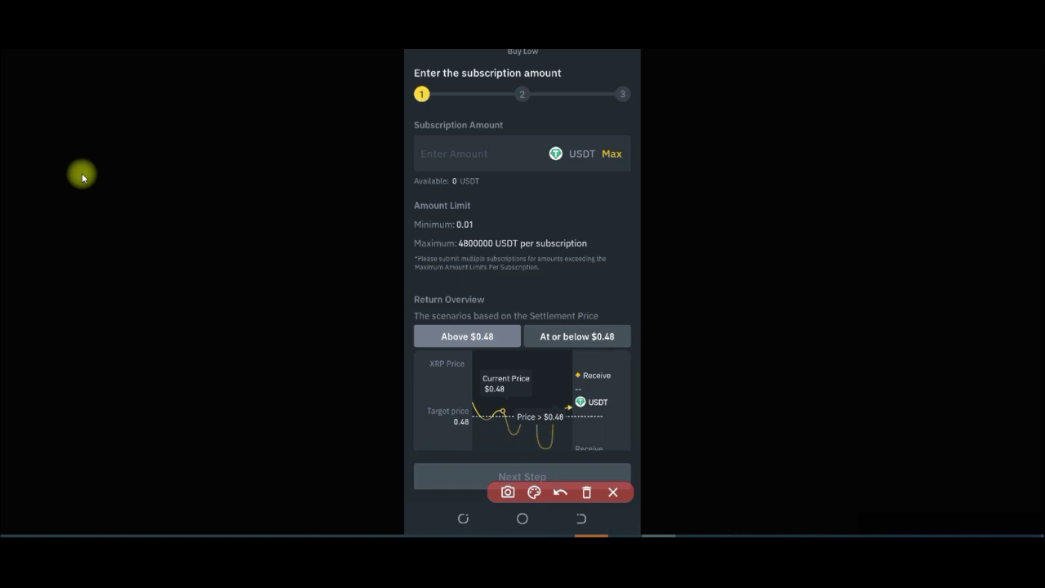
pyautogui.click(613, 492)
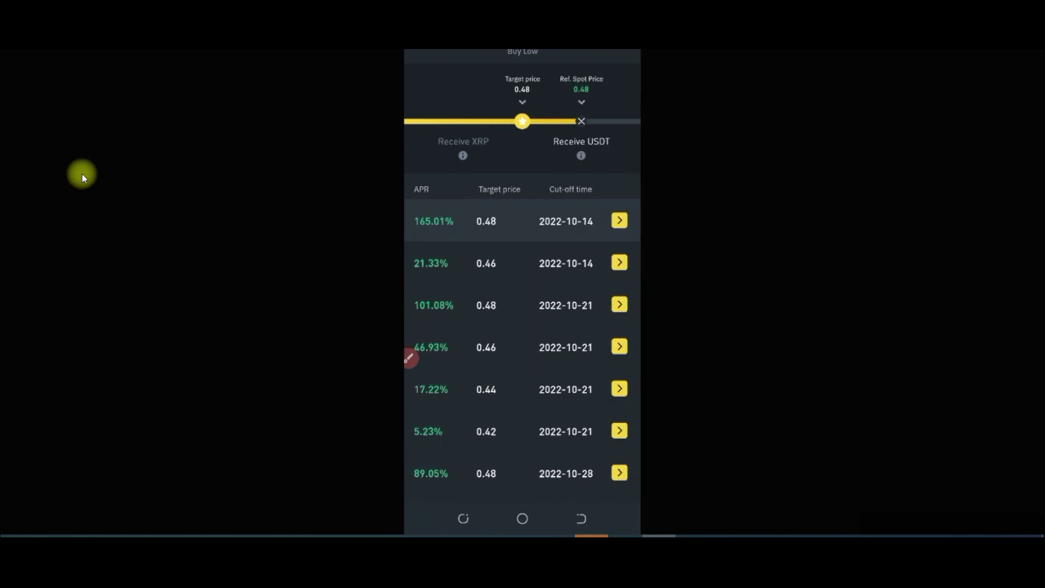
# Examine the cut-off times of the XRP Buy Low products through the end of the list, circling several dates and clearing the circles.
pyautogui.click(408, 358)
pyautogui.moveTo(593, 240)
pyautogui.mouseDown()
pyautogui.moveTo(560, 194)
pyautogui.moveTo(564, 244)
pyautogui.mouseUp()
pyautogui.moveTo(571, 286)
pyautogui.mouseDown()
pyautogui.moveTo(601, 255)
pyautogui.moveTo(539, 263)
pyautogui.mouseUp()
pyautogui.moveTo(572, 333); pyautogui.dragTo(539, 306)
pyautogui.moveTo(569, 375); pyautogui.dragTo(540, 351)
pyautogui.moveTo(593, 418); pyautogui.dragTo(541, 388)
pyautogui.moveTo(593, 457); pyautogui.dragTo(585, 476)
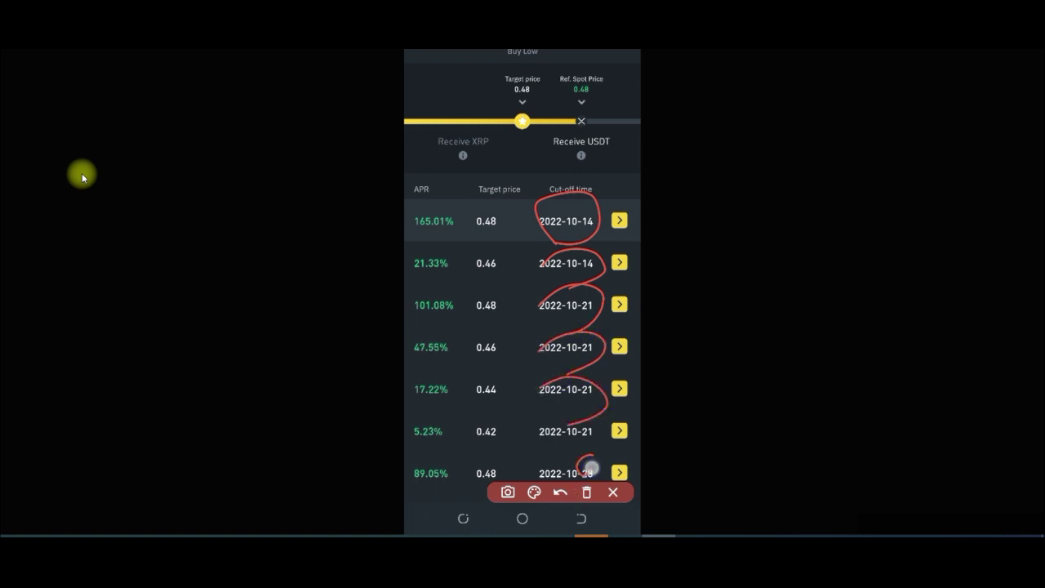
pyautogui.click(584, 493)
pyautogui.click(612, 492)
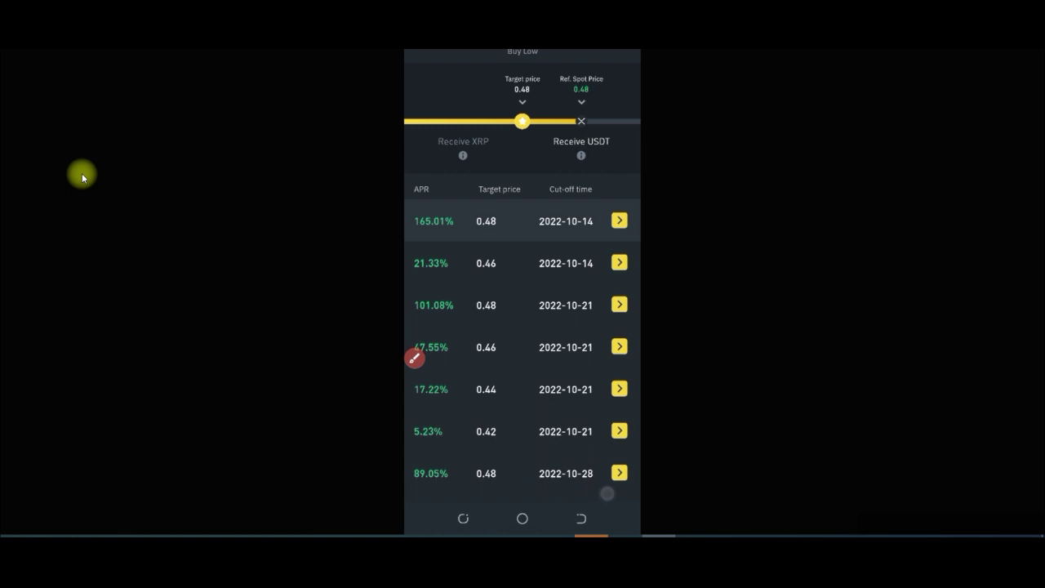
pyautogui.scroll(-10, 553, 432)
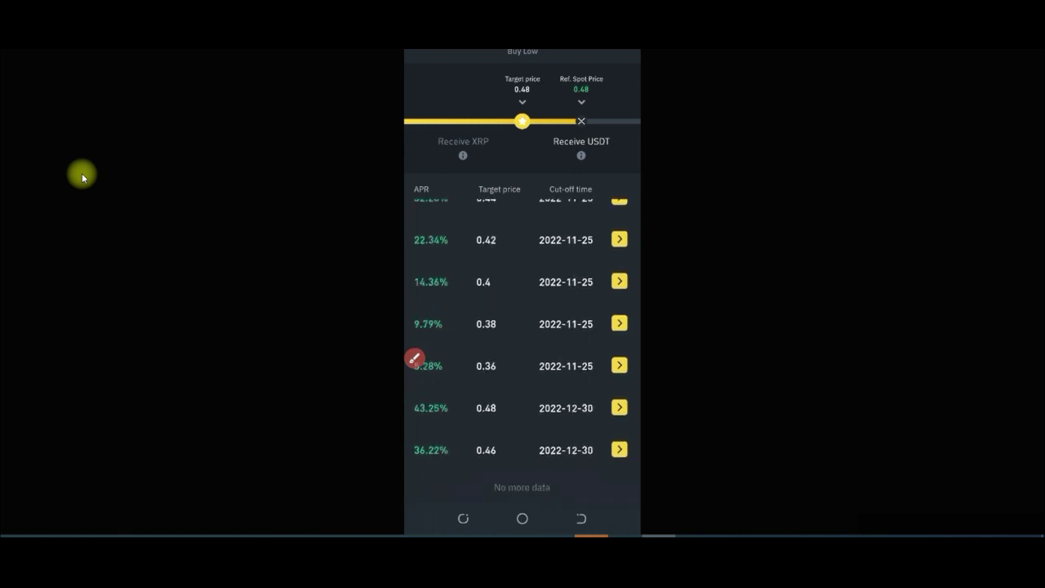